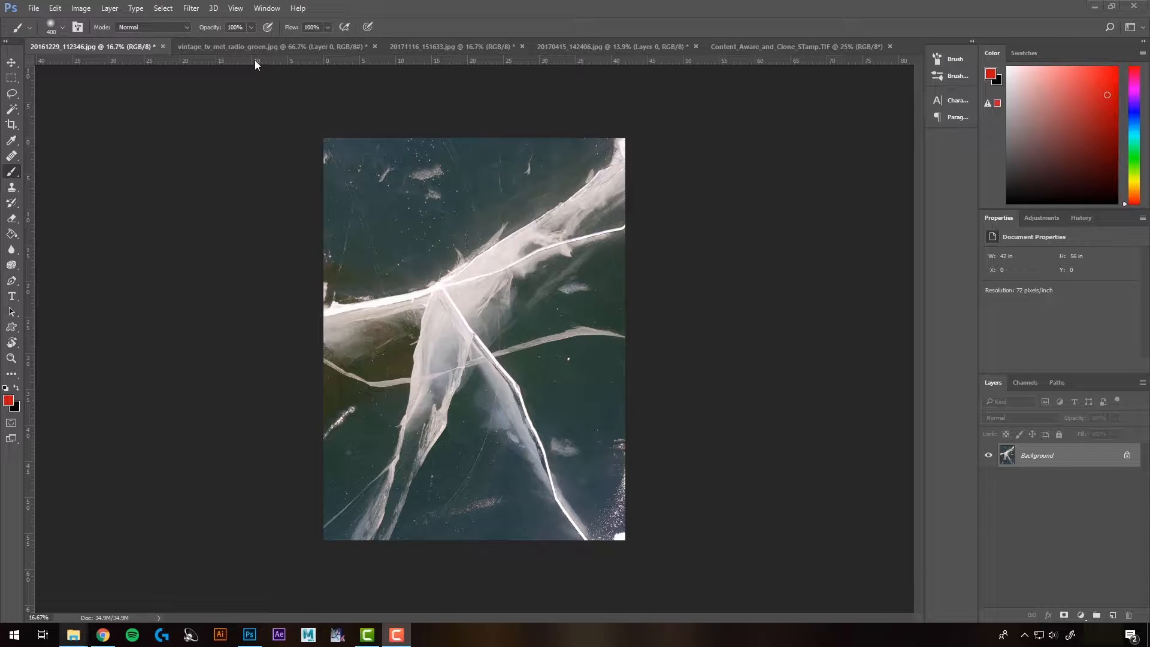
Step: Browse the open image documents to compare the photos
click(263, 46)
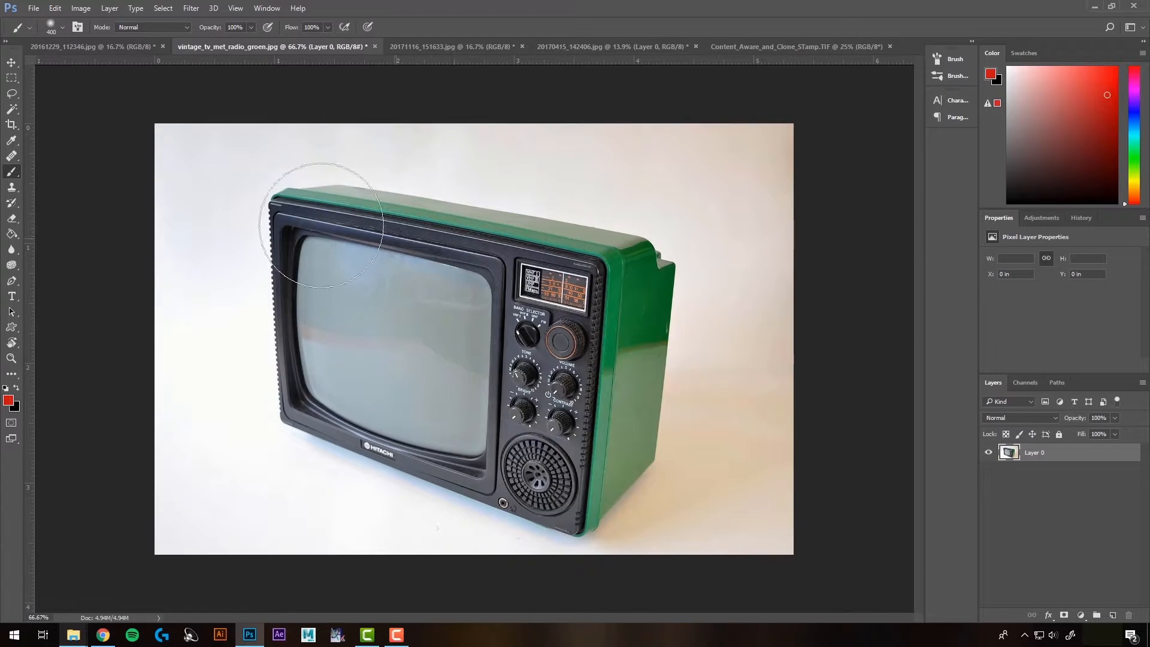
click(461, 47)
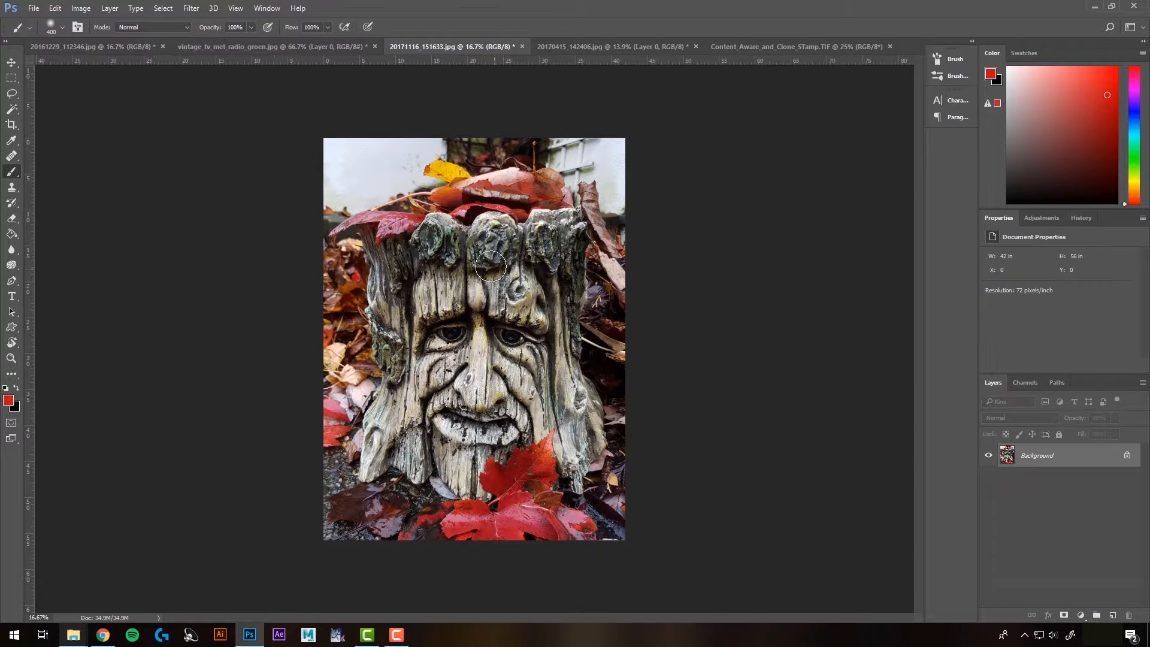
click(612, 46)
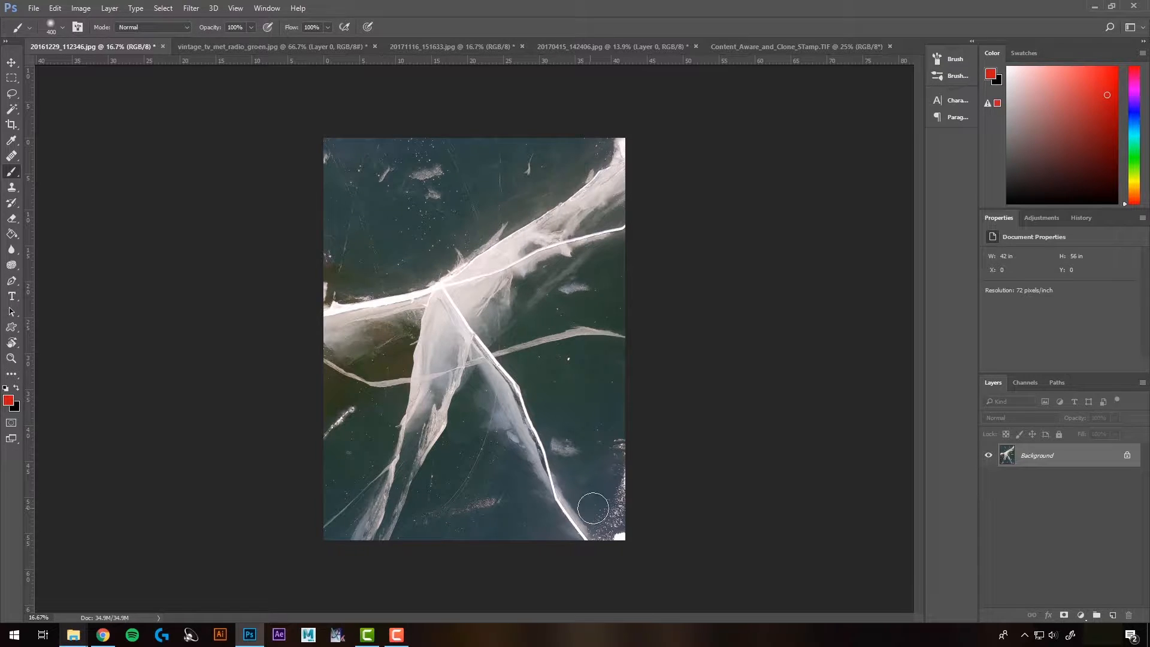
click(226, 48)
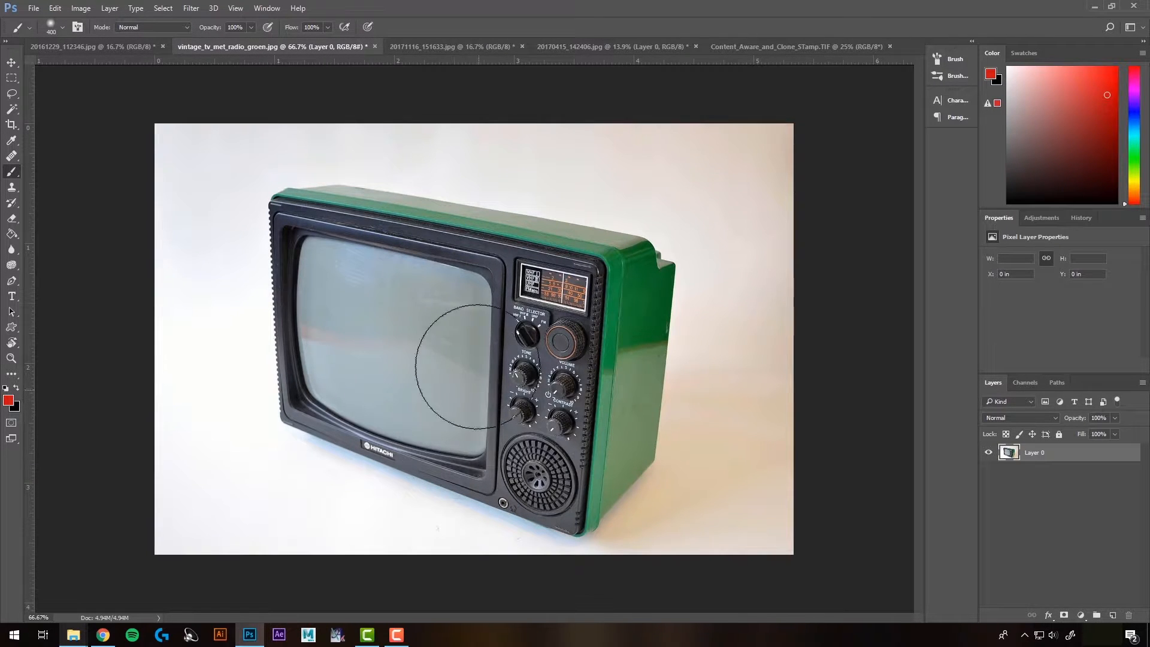
Step: Move the cracked-ice photo into the vintage TV document as a new layer
click(101, 48)
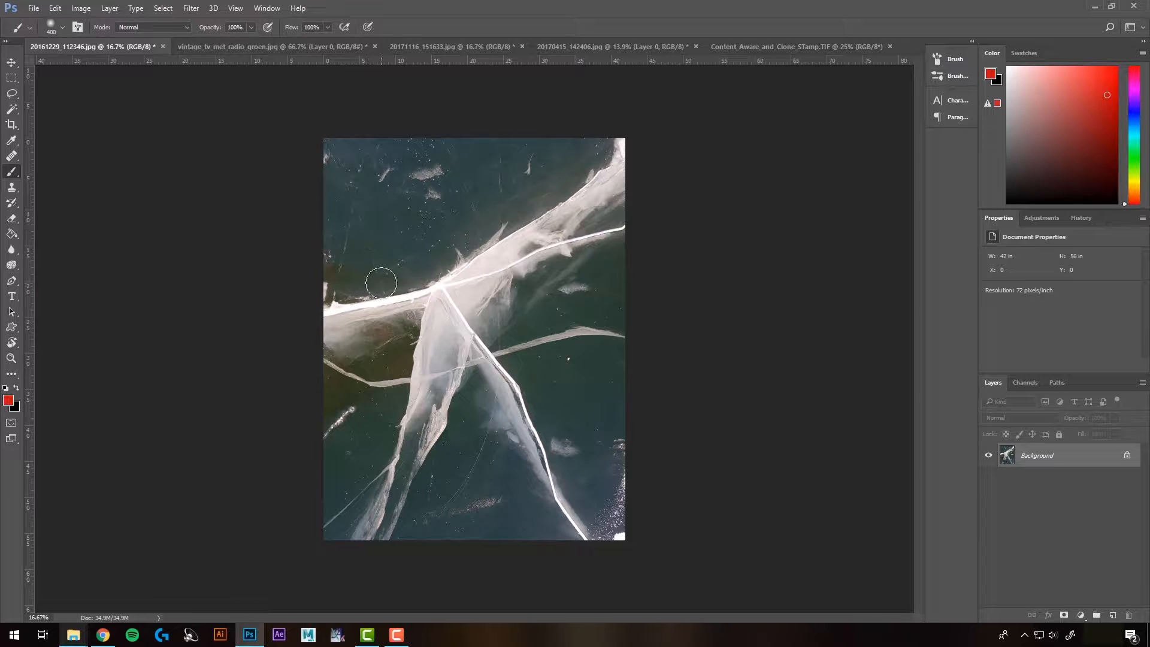
click(11, 62)
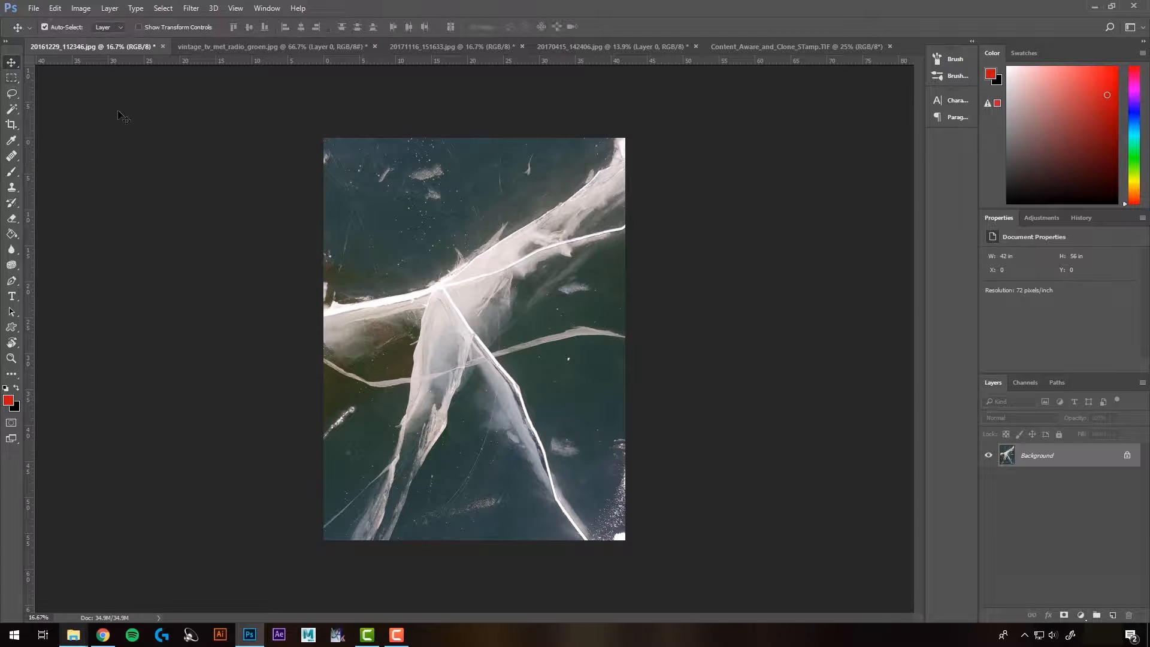
drag(492, 333, 563, 366)
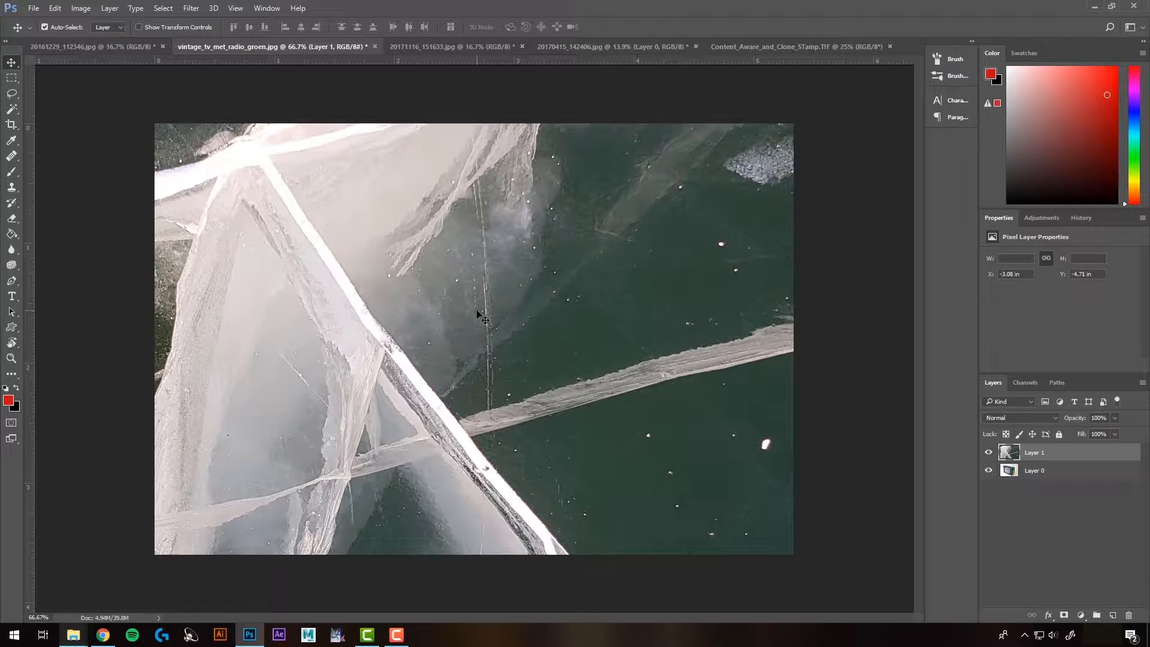
Step: Free-transform the ice layer, scaling it down to about 32% of its size
key(ctrl+t)
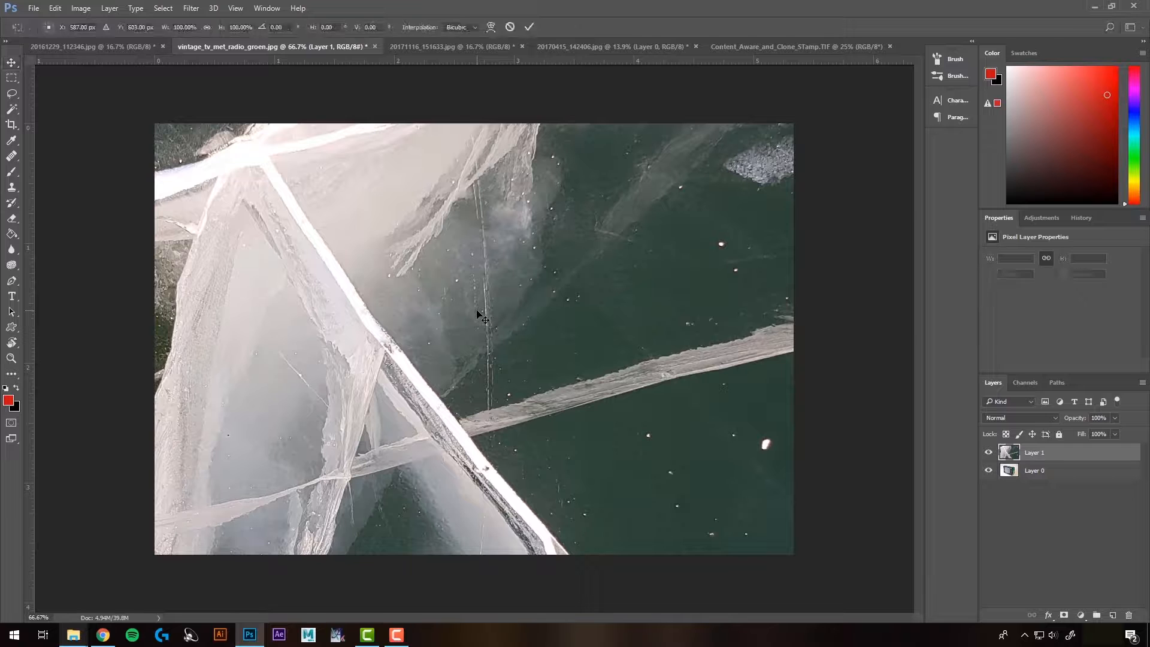
key(ctrl+0)
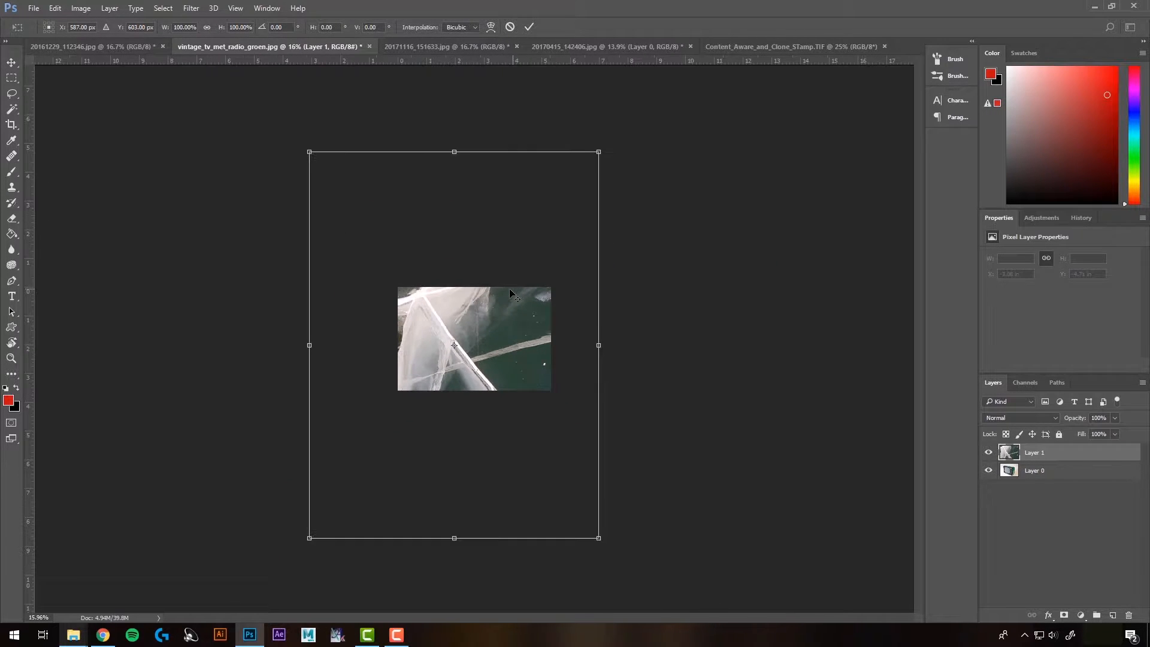
drag(598, 152, 498, 291)
scroll(454, 382, up, 6)
scroll(454, 381, up, 5)
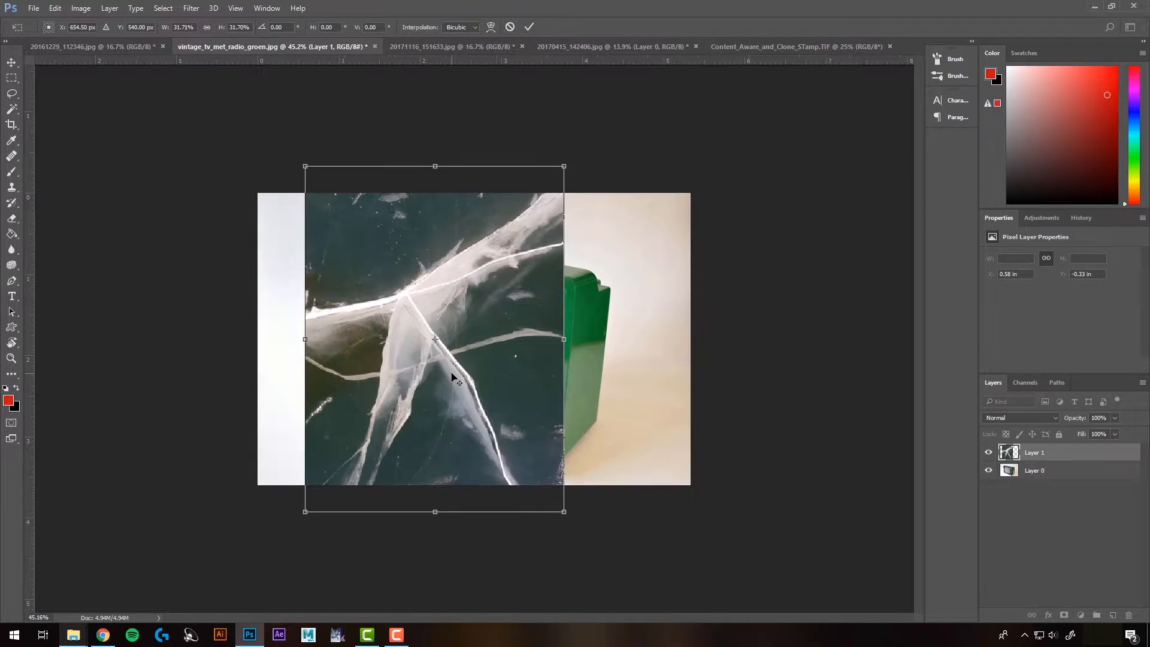
key(Return)
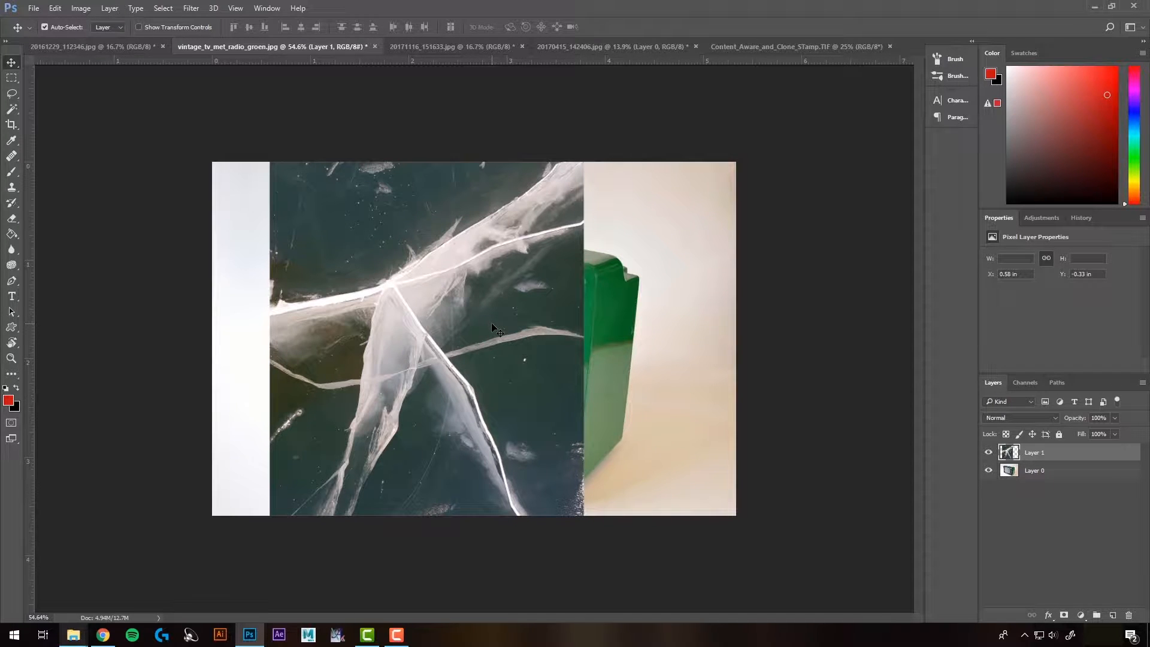
Step: Rotate the ice layer to about -79° and scale it to about 68% over the TV's front
key(ctrl+t)
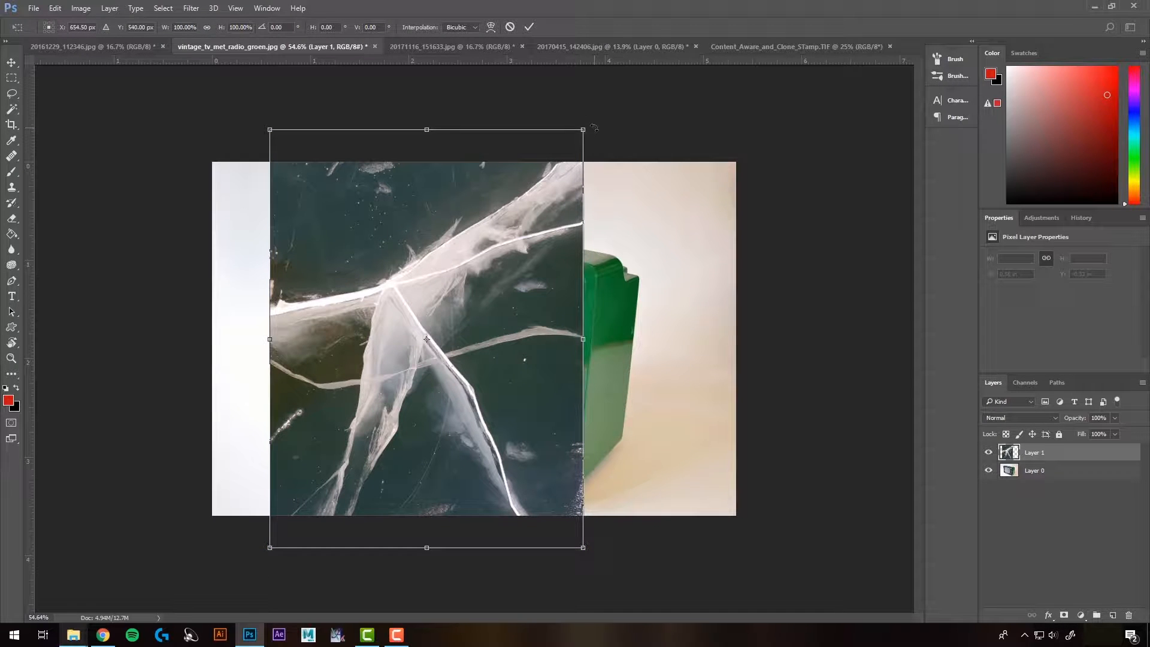
drag(593, 126, 322, 252)
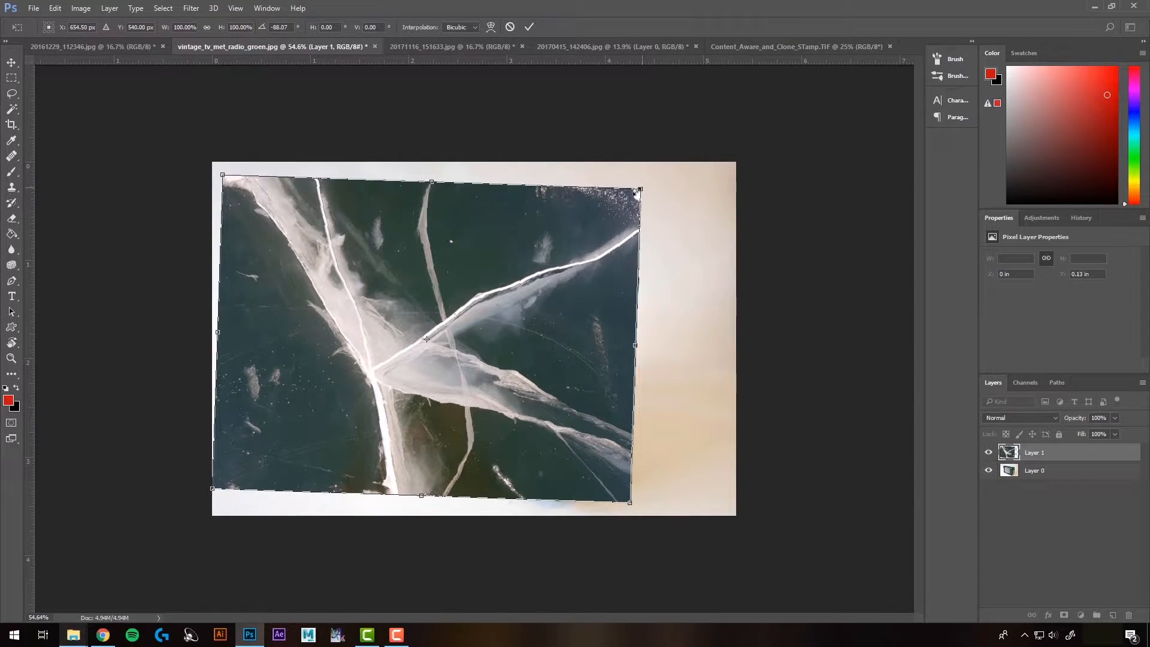
drag(637, 191, 531, 275)
drag(378, 318, 451, 276)
drag(586, 233, 612, 250)
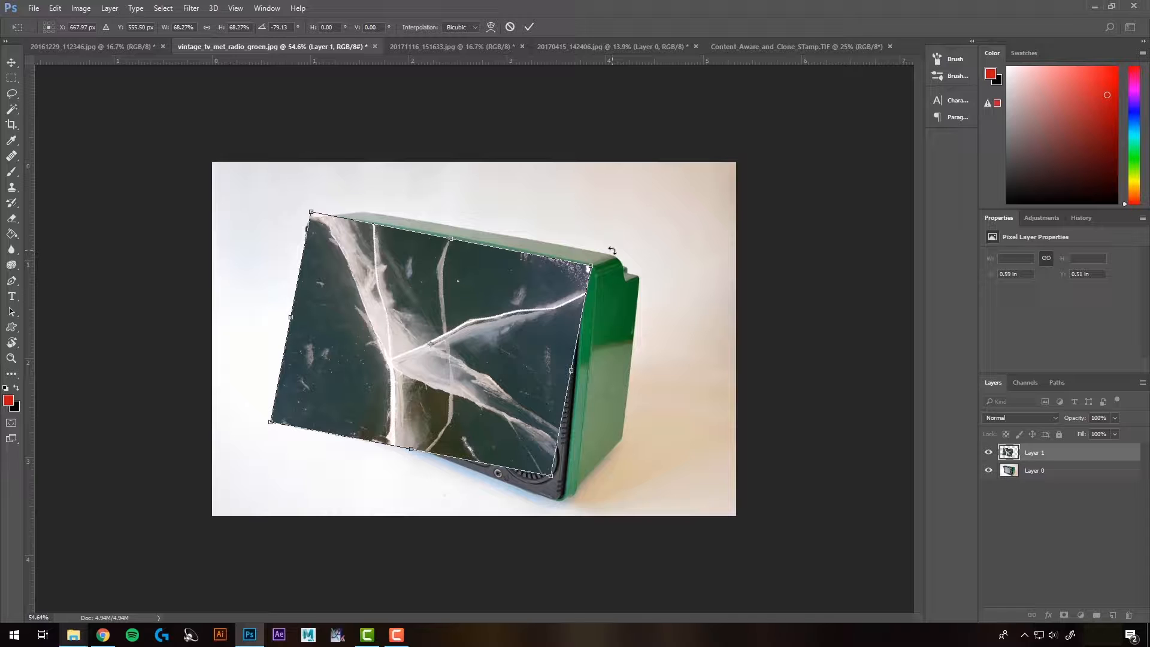
key(Return)
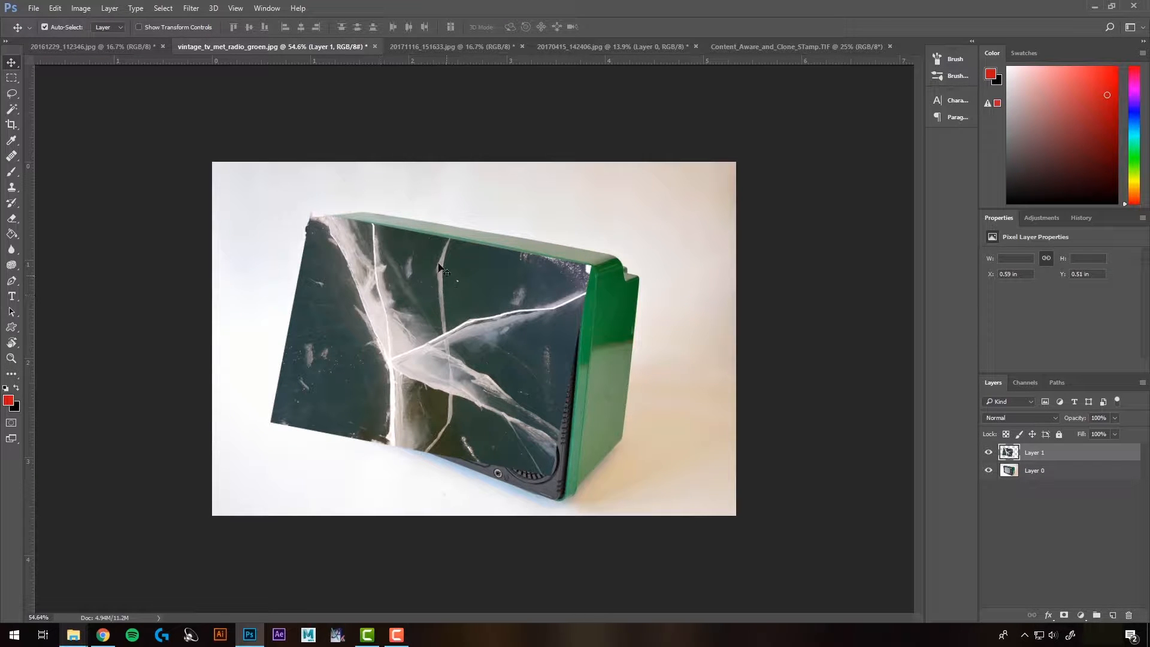
Step: Lower the ice layer's opacity to 83%
click(1116, 418)
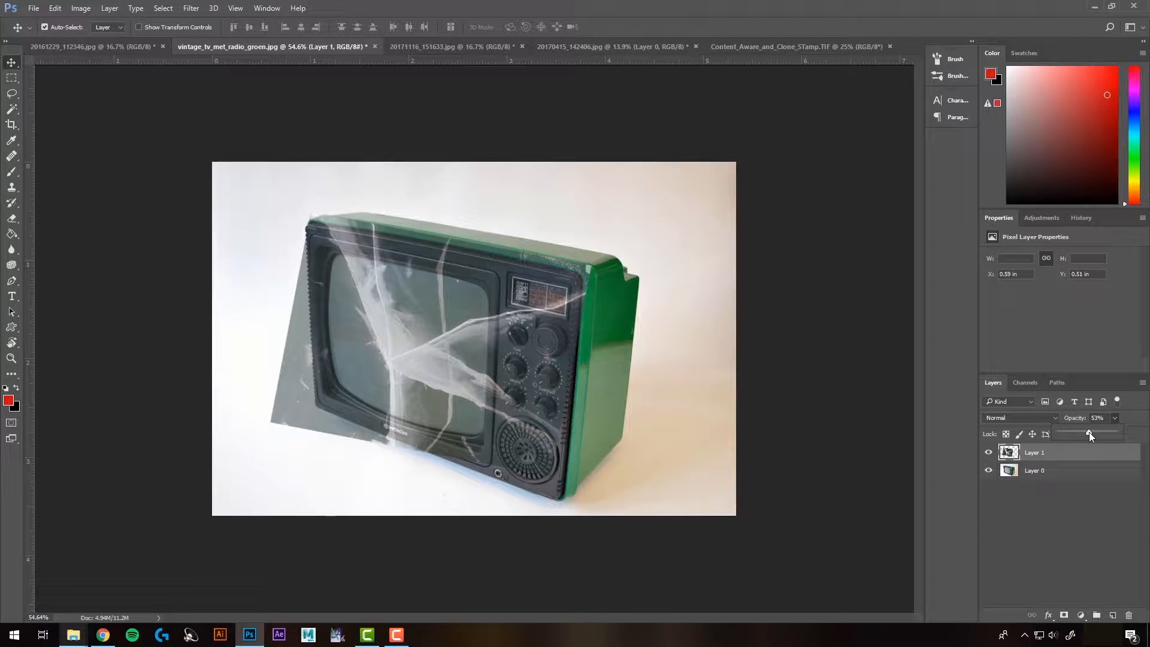
drag(1096, 433, 1106, 432)
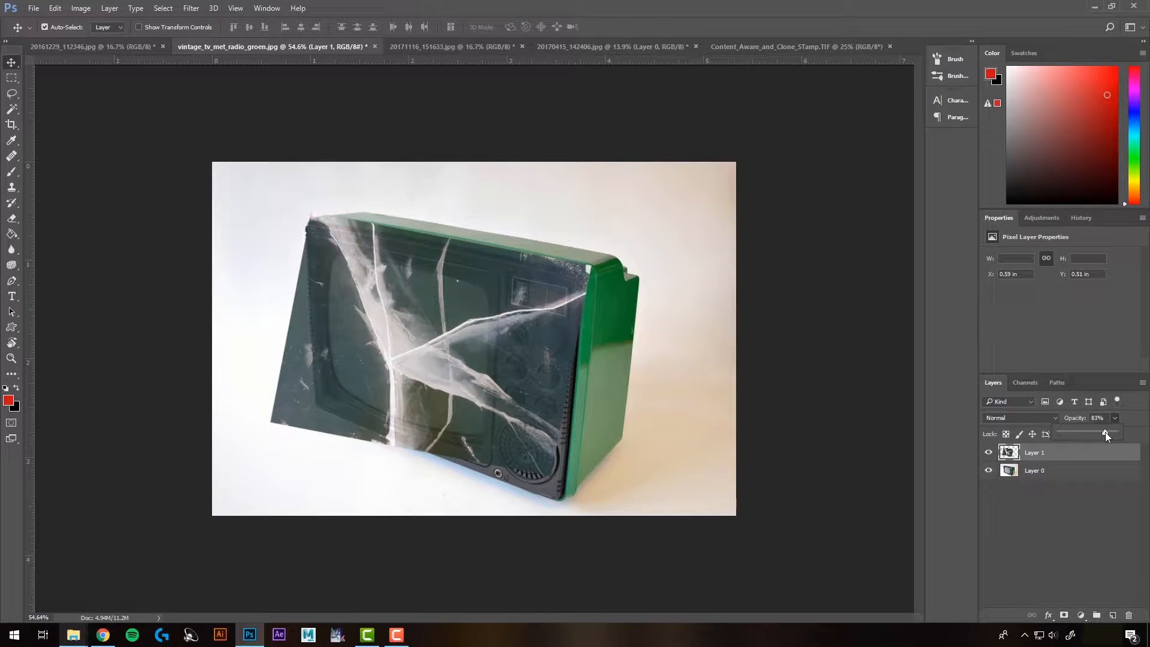
Step: Reposition the ice layer and scale it to about 77% so it covers the TV screen
drag(484, 343, 461, 380)
key(ctrl+t)
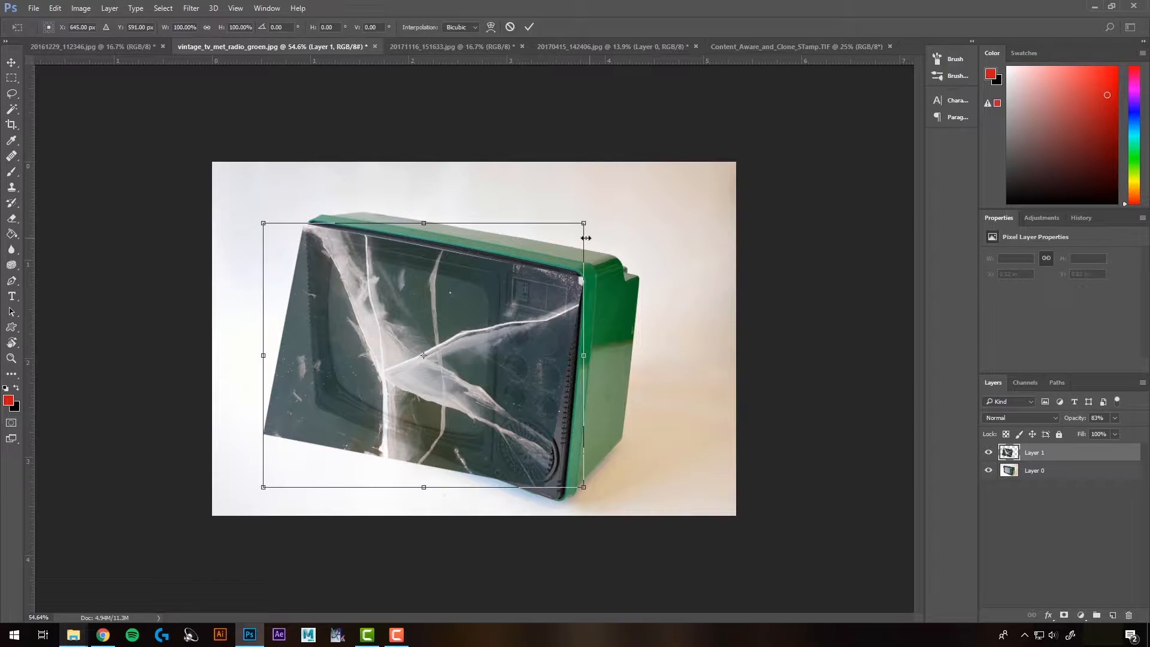
drag(584, 223, 510, 284)
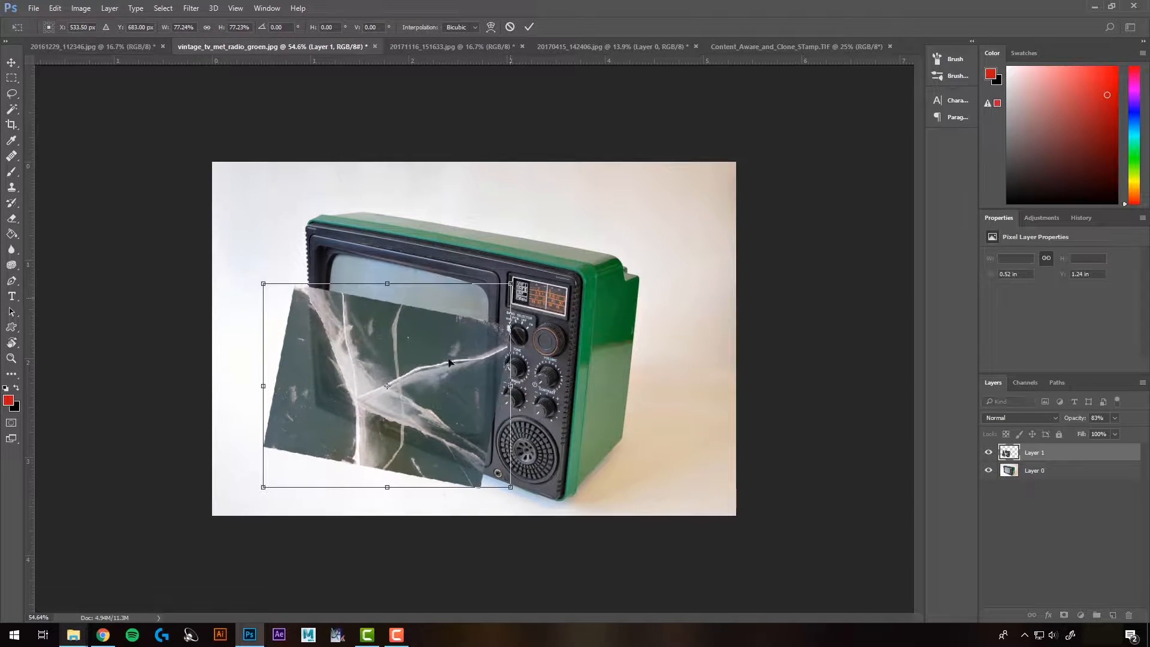
drag(448, 362, 474, 324)
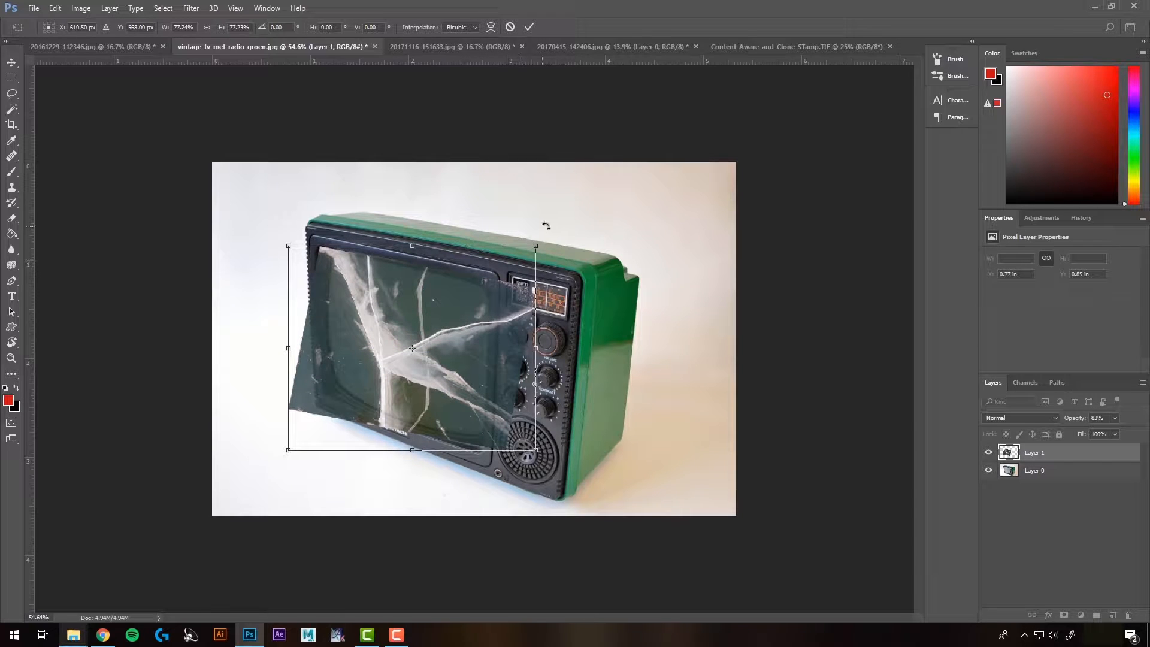
drag(530, 241, 537, 234)
drag(464, 342, 458, 344)
key(Return)
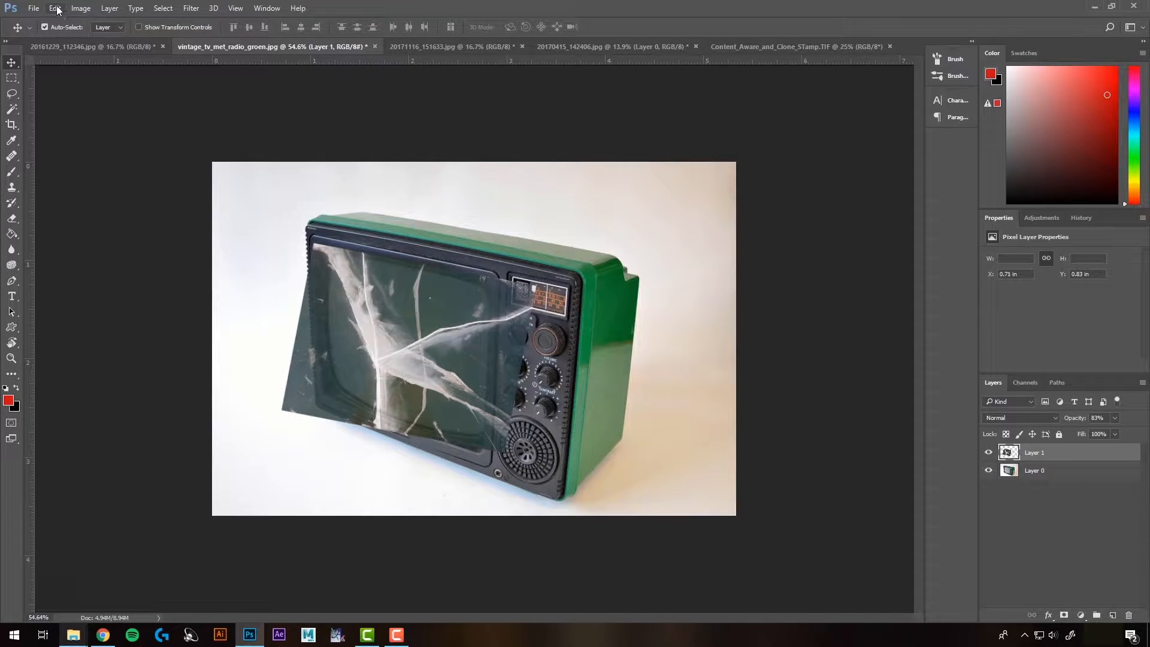
Step: Apply a Perspective transform to the ice layer to match the TV's angled front
click(55, 8)
mouse_move(154, 264)
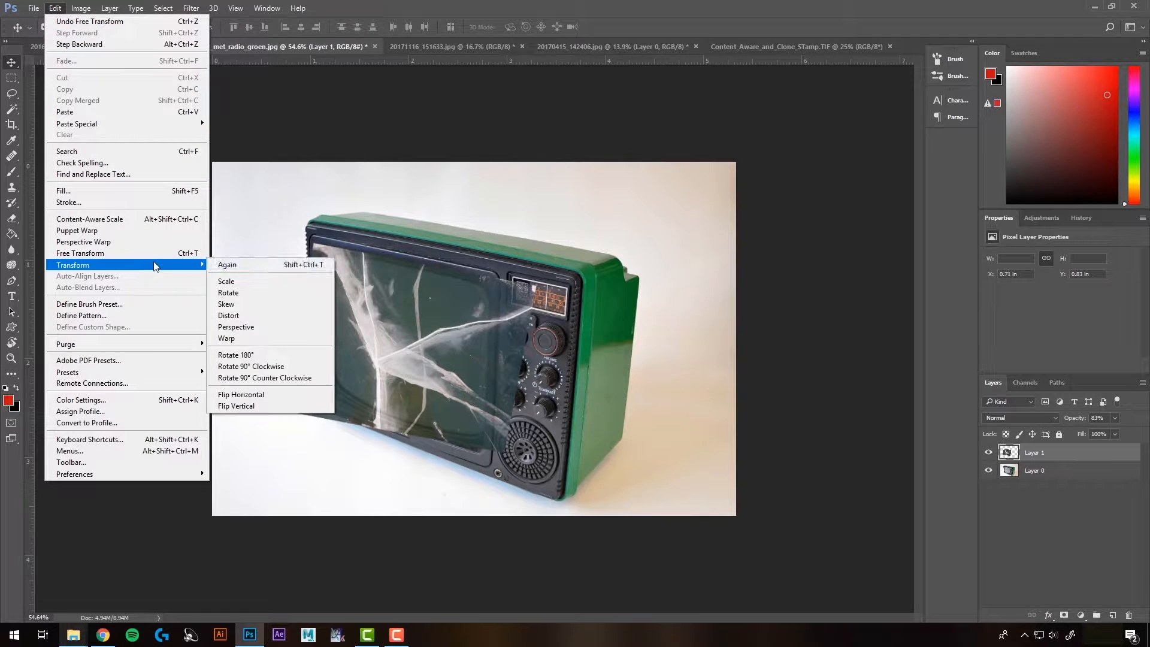
click(242, 326)
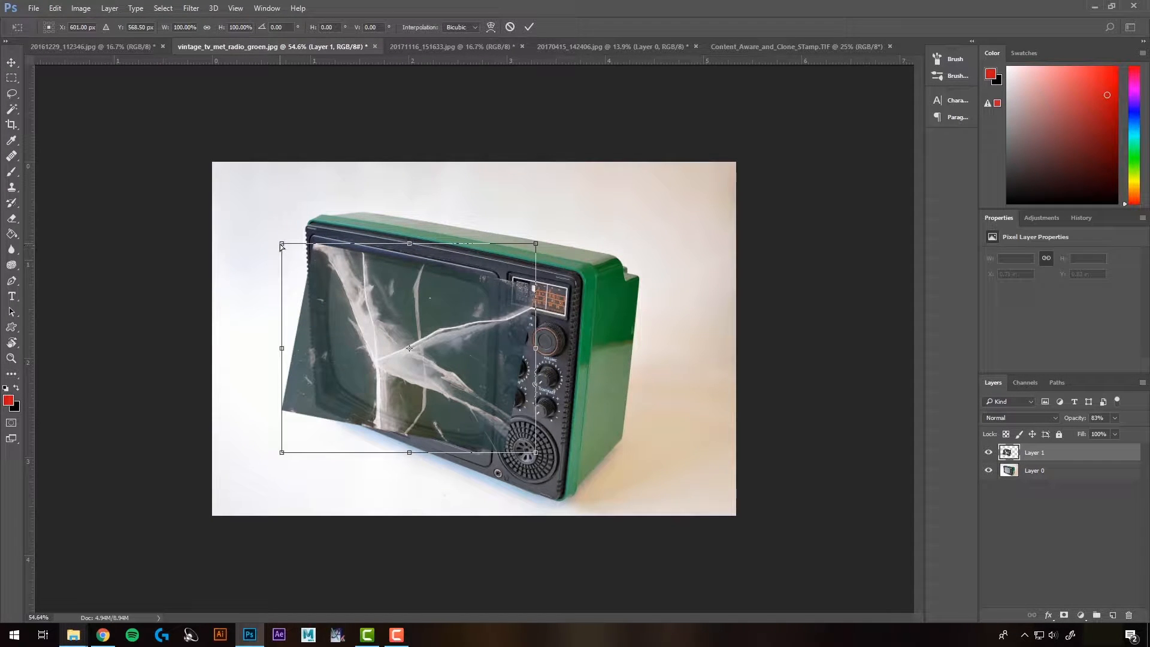
drag(282, 243, 282, 237)
drag(283, 345, 284, 327)
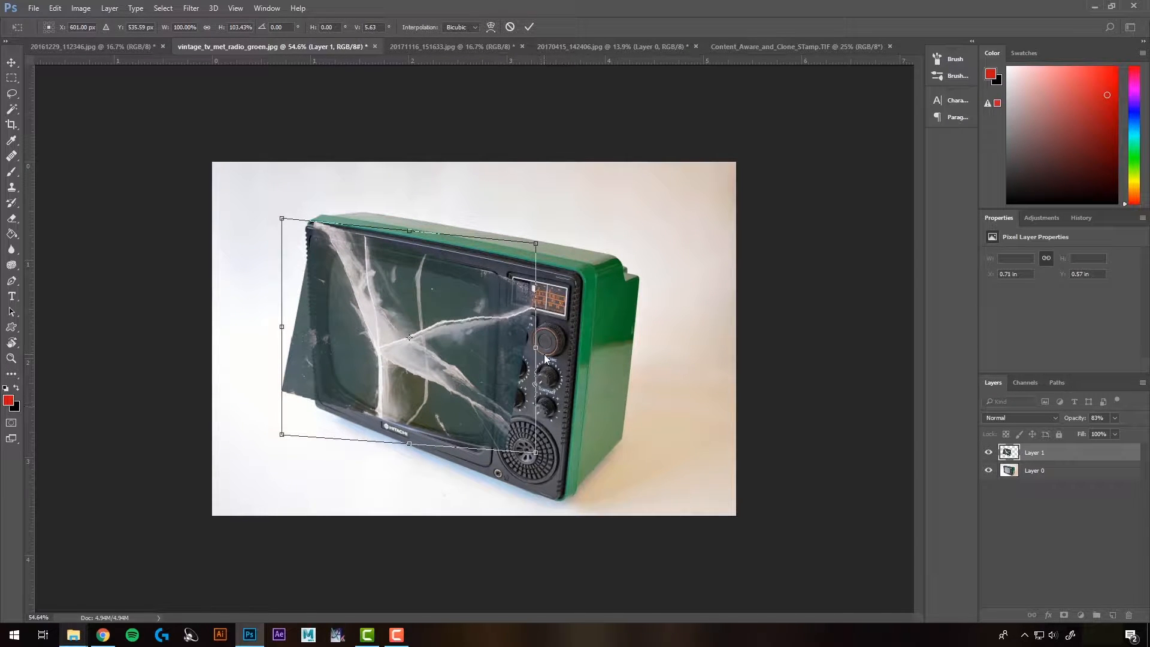
drag(537, 350, 537, 362)
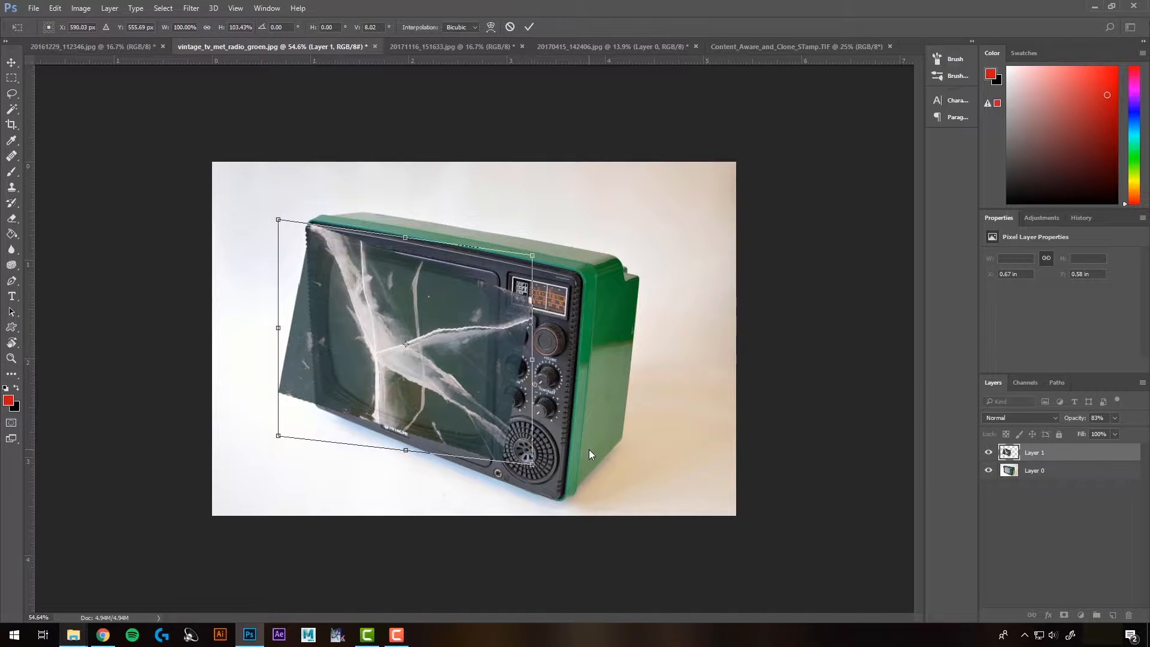
key(Return)
Step: Set the ice layer's opacity back to 100%
click(487, 330)
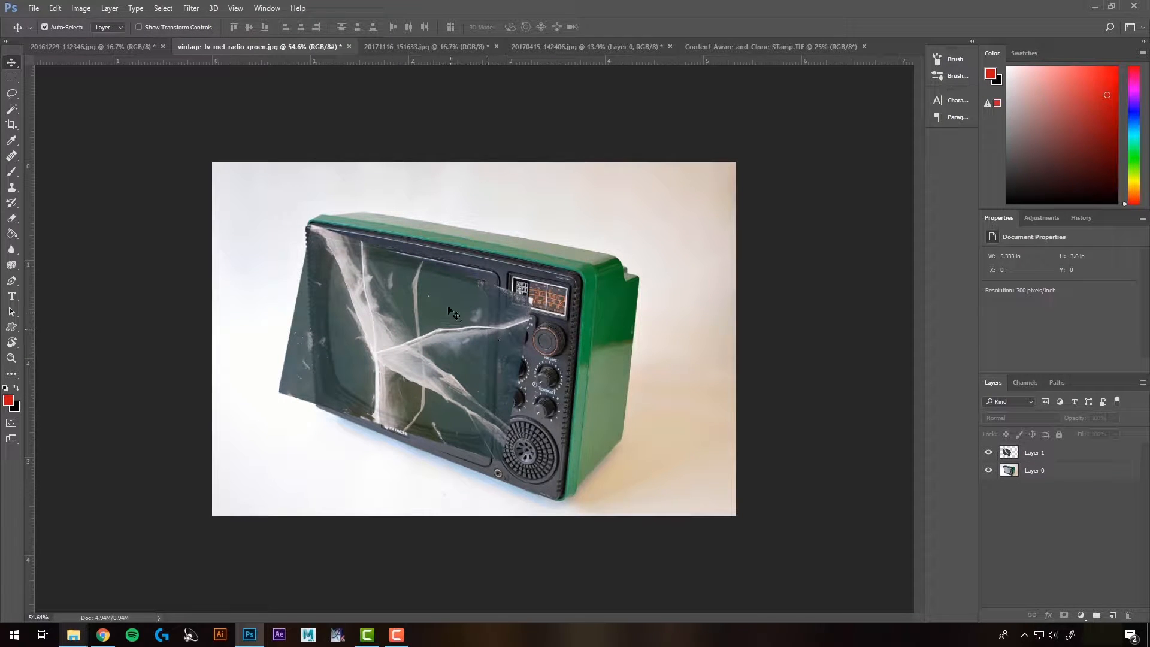
click(1049, 456)
drag(1116, 433, 1136, 438)
click(759, 350)
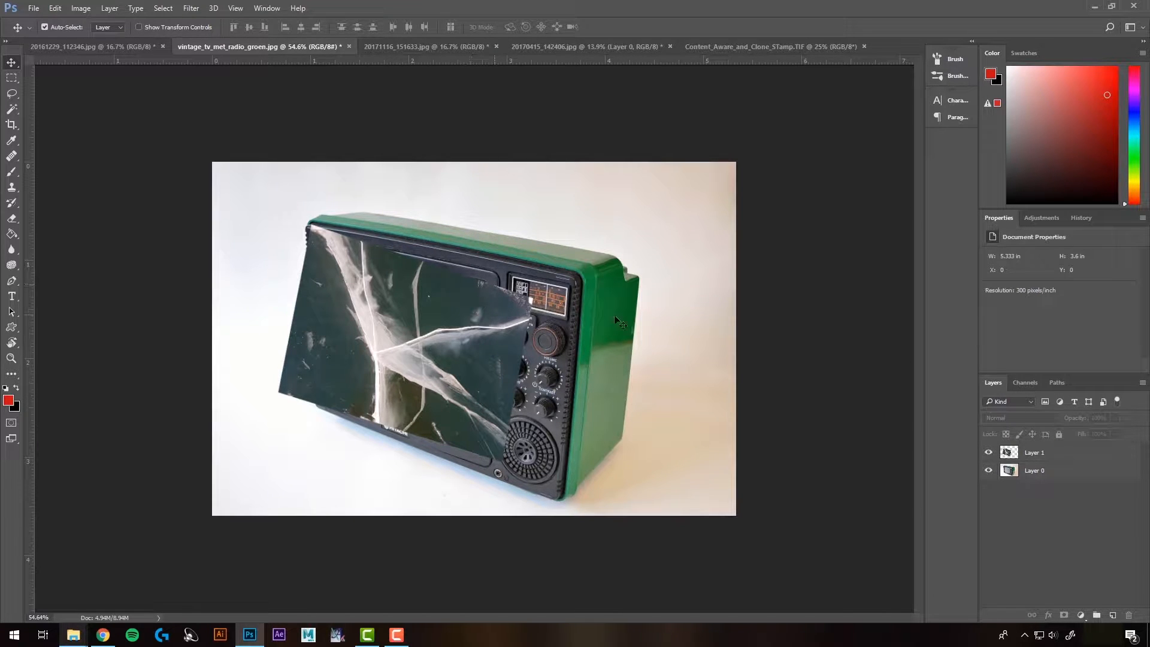
Step: Hide the ice layer and select the TV screen on Layer 0 with the Quick Selection tool, shrinking the brush
click(989, 453)
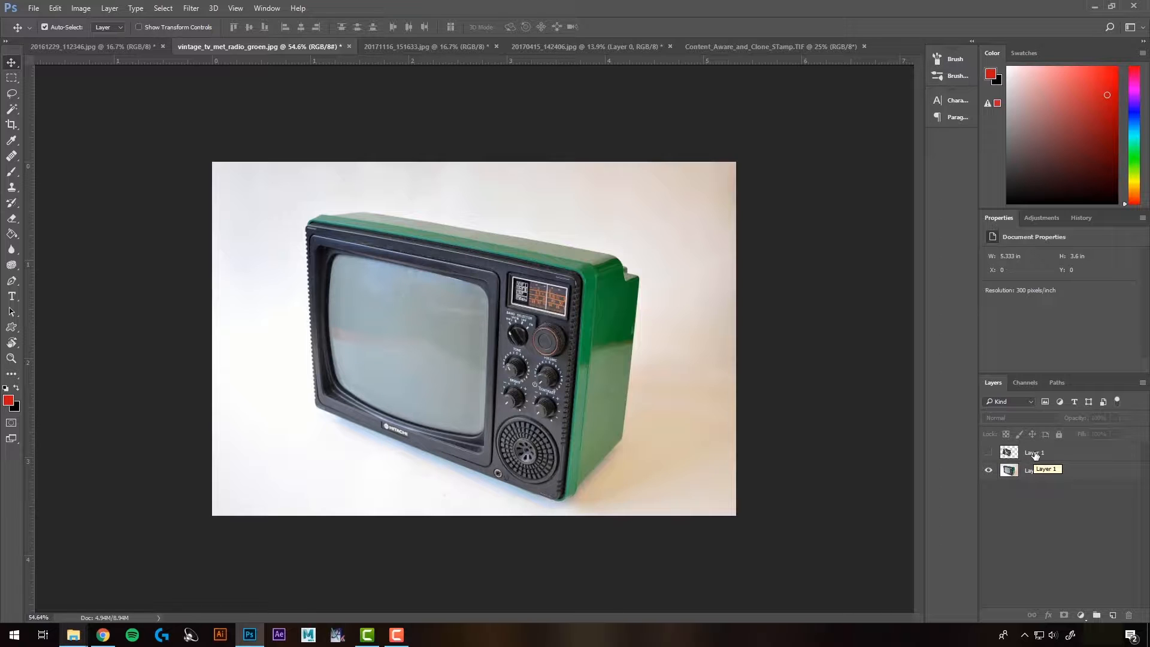
click(12, 109)
click(64, 109)
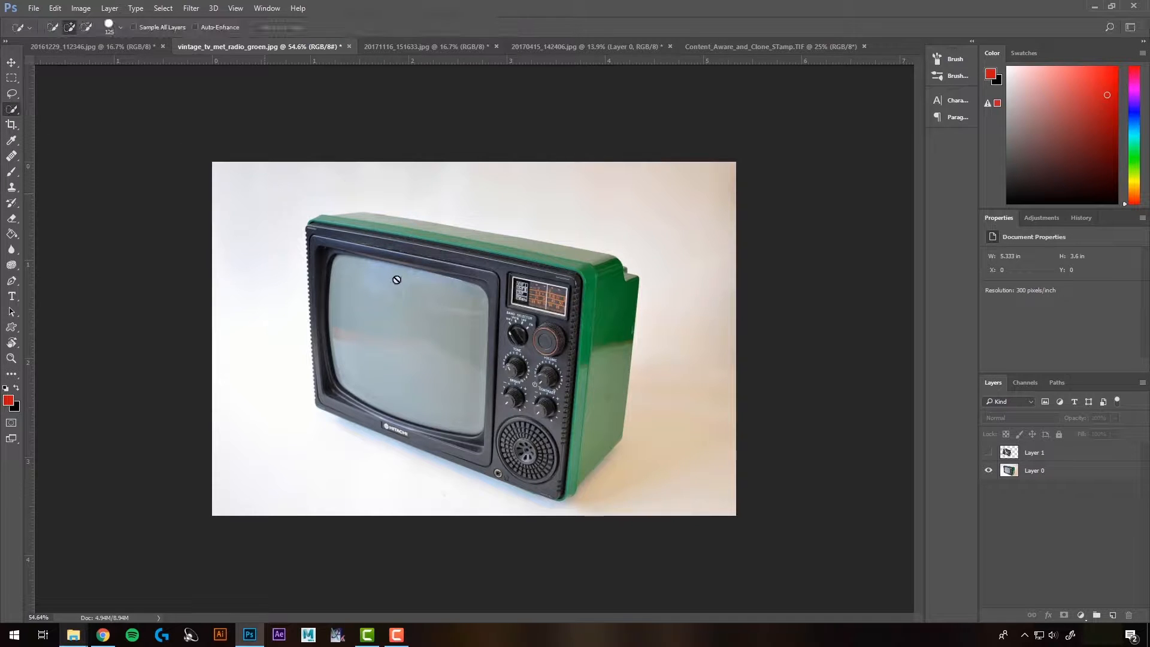
click(1028, 472)
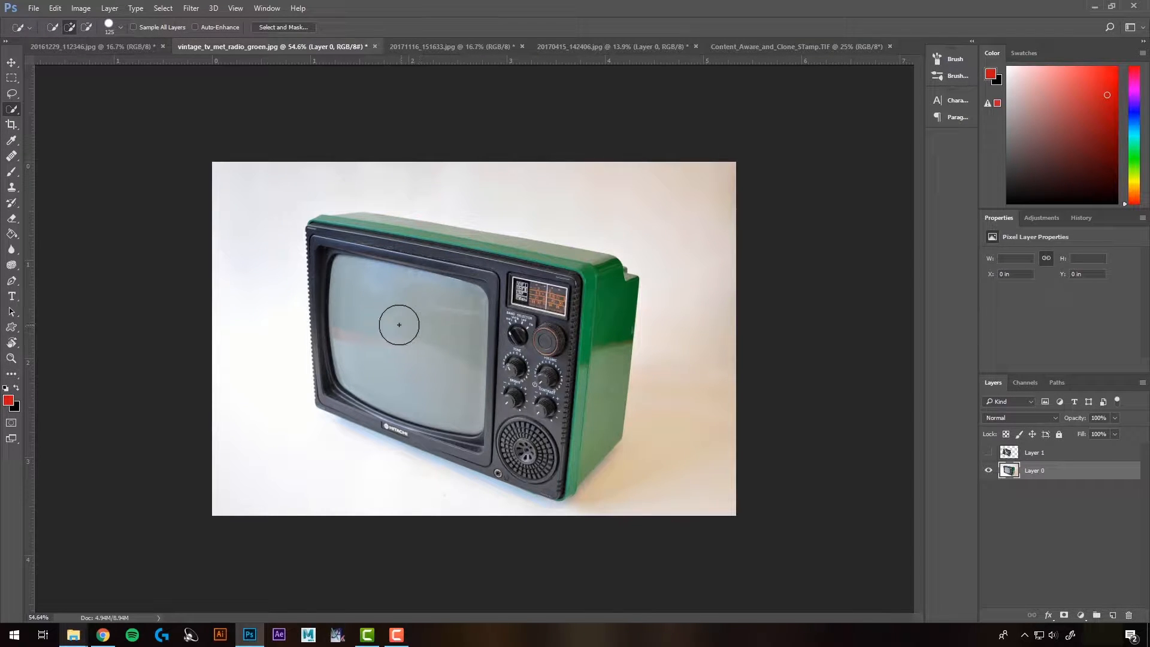
mouse_move(359, 363)
mouse_down()
mouse_move(355, 314)
mouse_move(446, 347)
mouse_move(432, 356)
mouse_move(455, 407)
mouse_move(395, 359)
mouse_move(357, 349)
mouse_up()
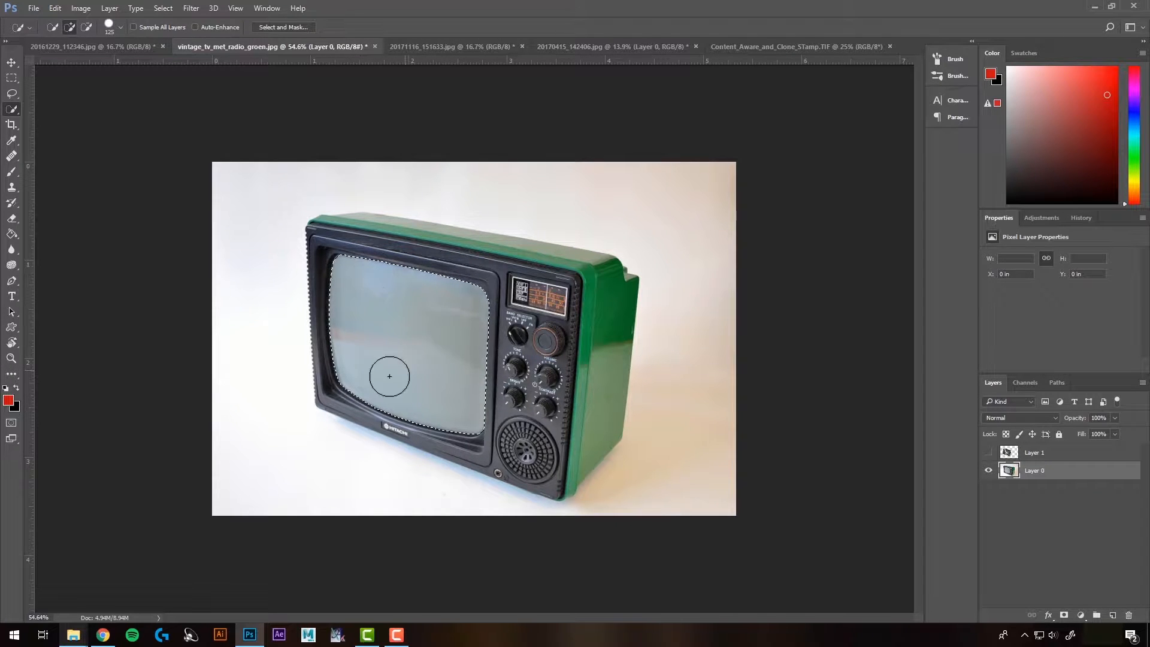
scroll(349, 318, up, 2)
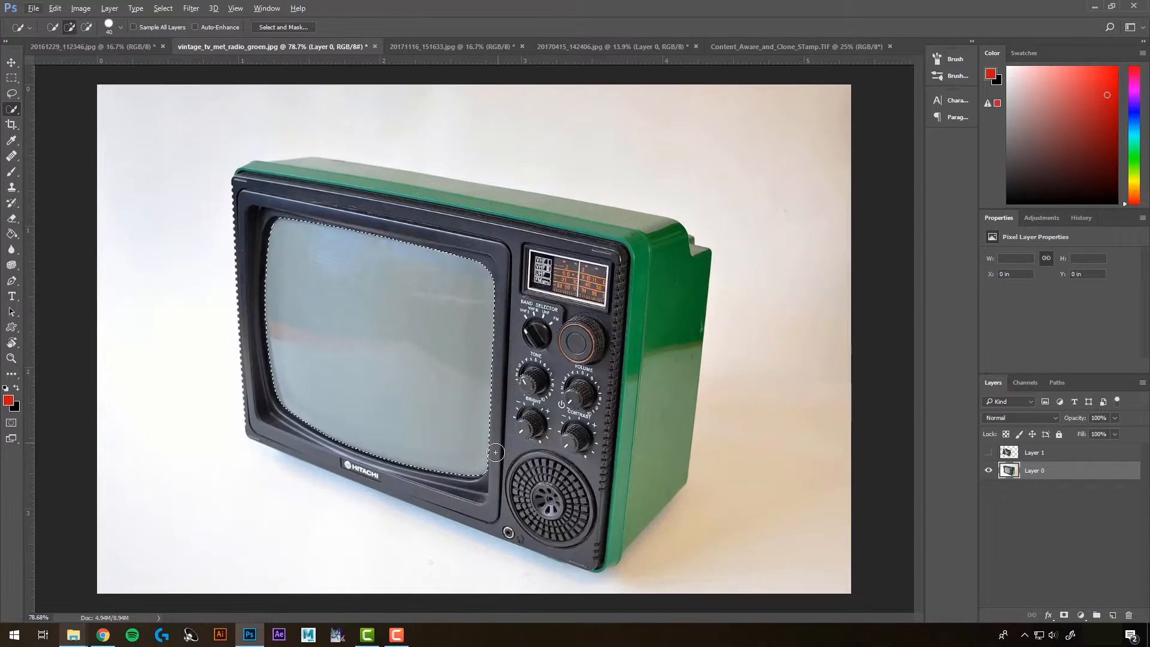
key(bracketleft)
key(bracketleft)
key(bracketleft)
key(bracketleft)
key(bracketleft)
key(bracketleft)
key(bracketleft)
key(bracketleft)
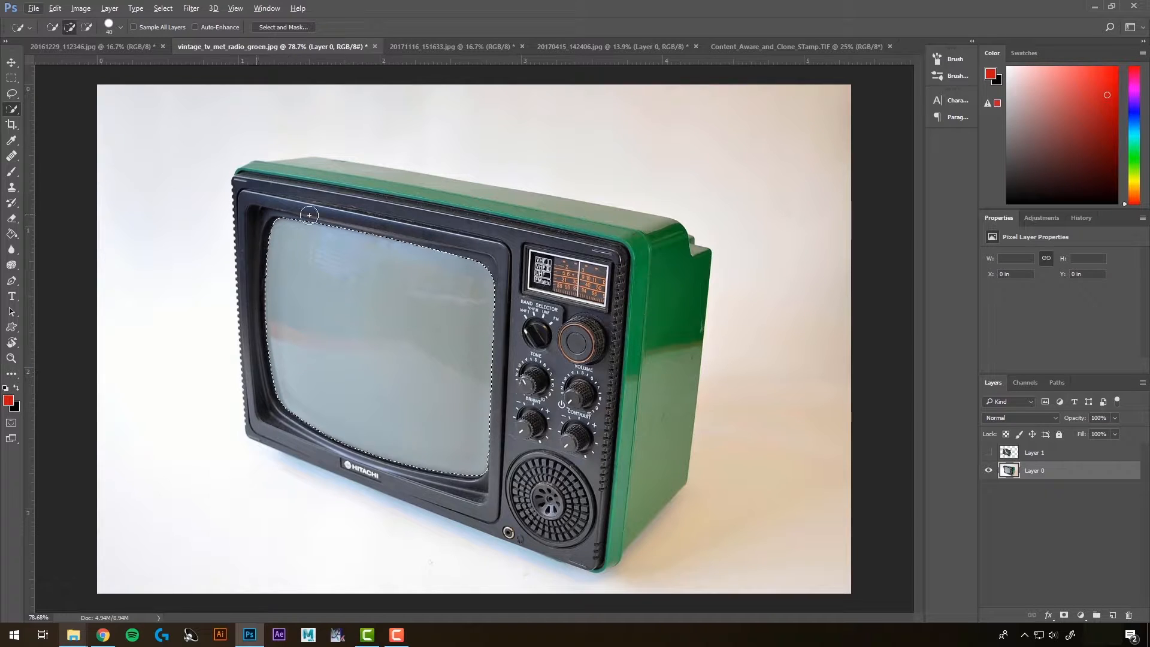
Step: Select the ice layer and make it visible again
click(1033, 456)
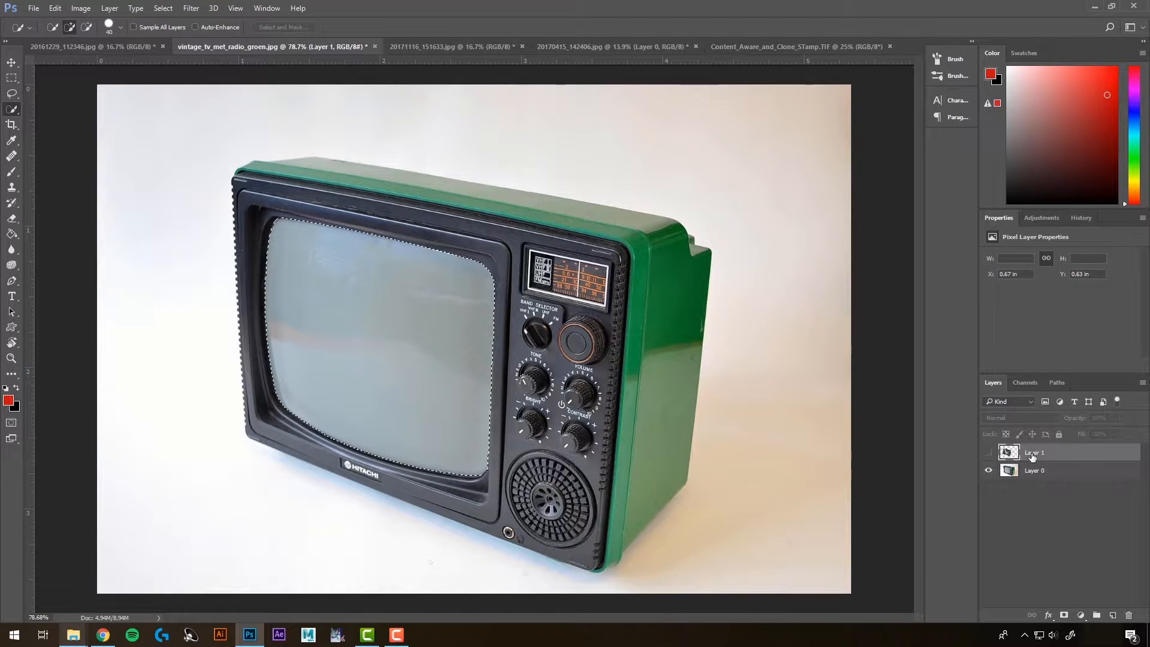
click(988, 452)
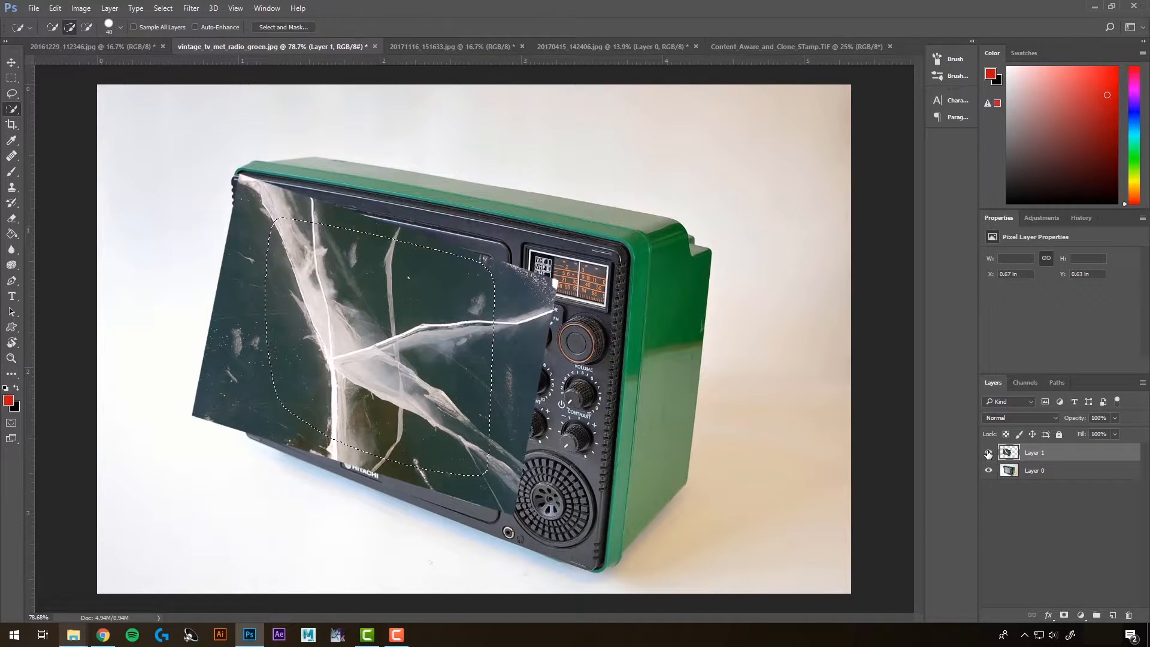
Step: Add a layer mask to the ice layer from the screen selection and feather it to 2.9 px
click(1063, 615)
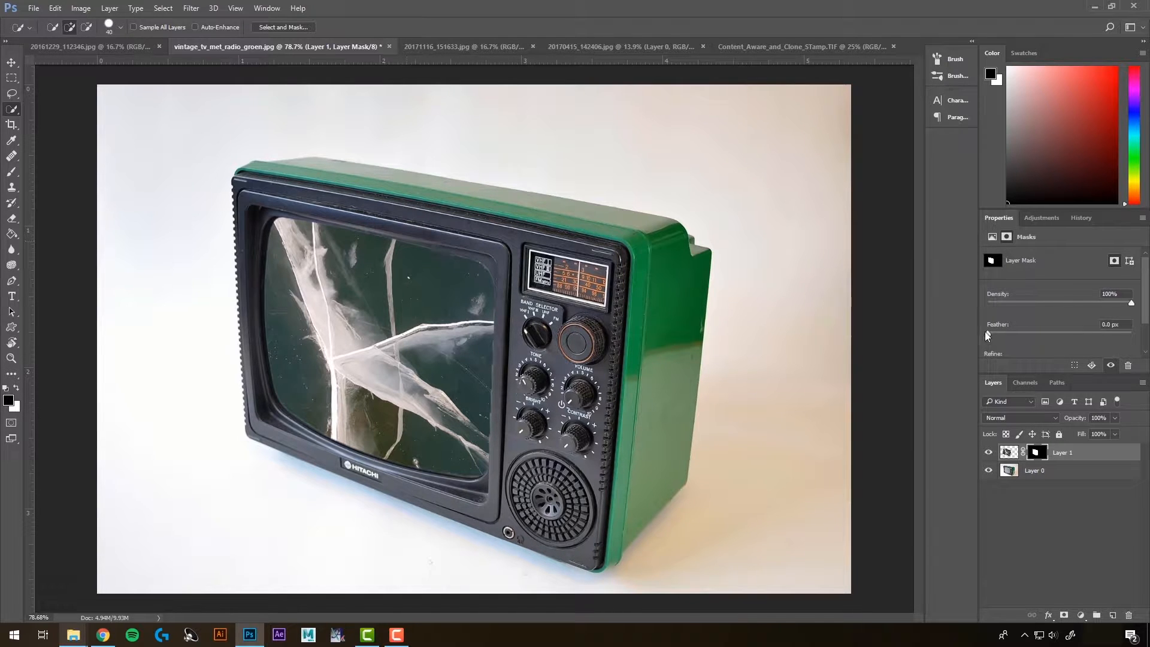
drag(989, 333, 1005, 334)
scroll(1036, 320, down, 2)
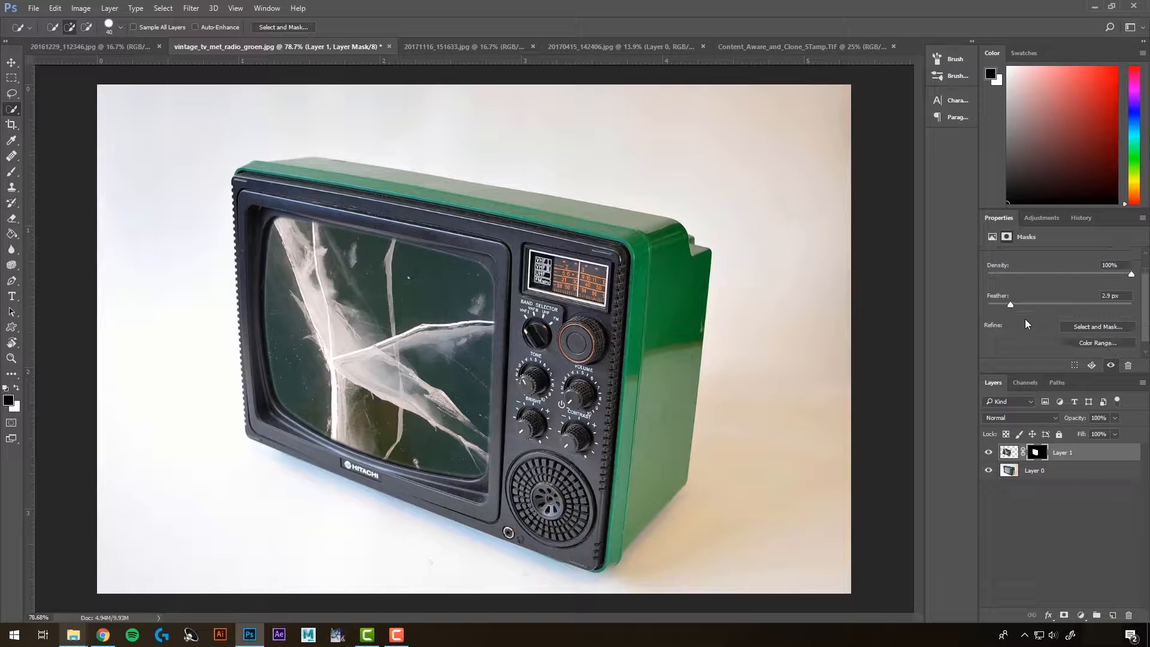
Step: Refine the mask in Select and Mask by increasing Shift Edge, then confirm
click(1111, 326)
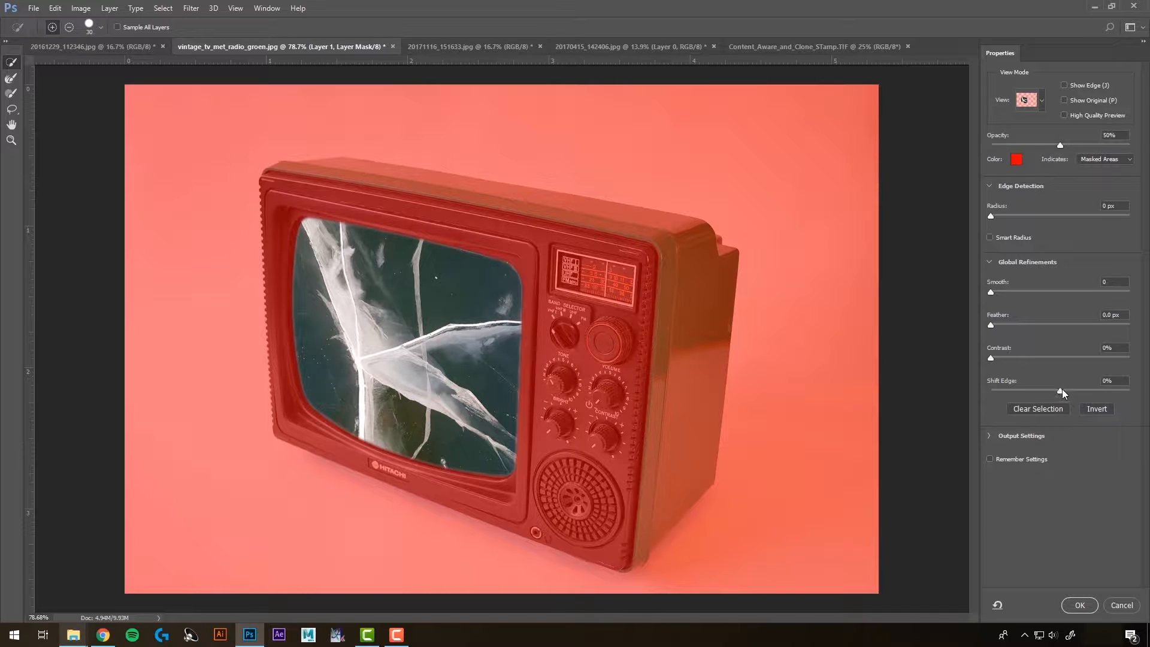
drag(1060, 390, 1119, 390)
click(1080, 606)
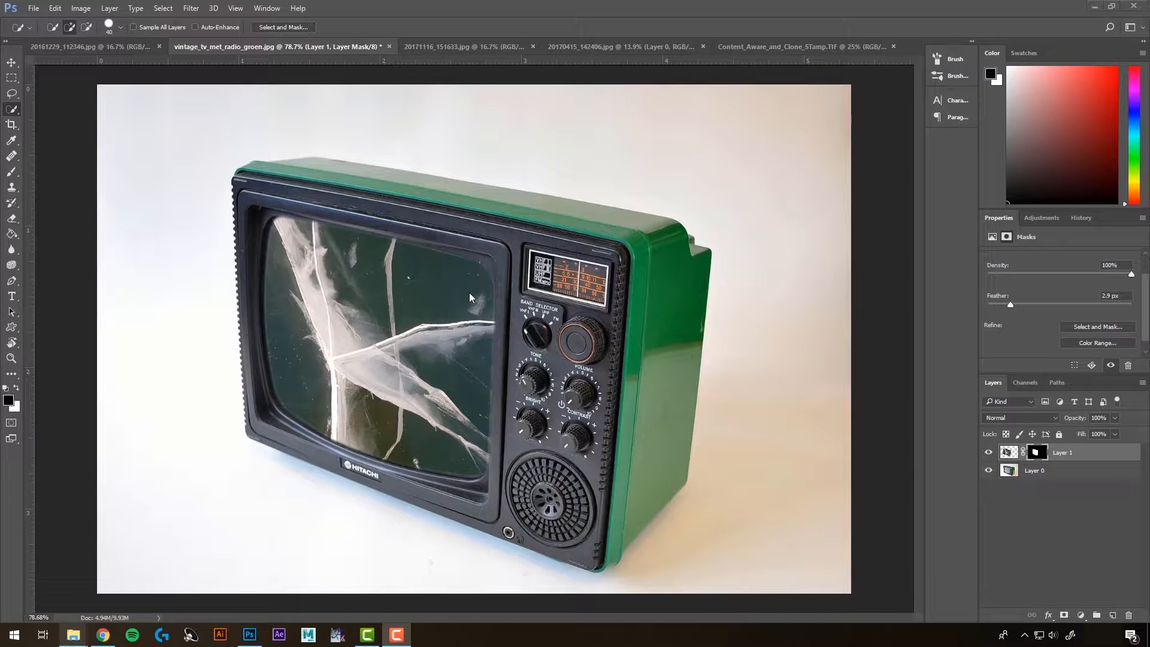
Step: Try the ice layer's blend modes one after another and set it to Overlay
click(1009, 452)
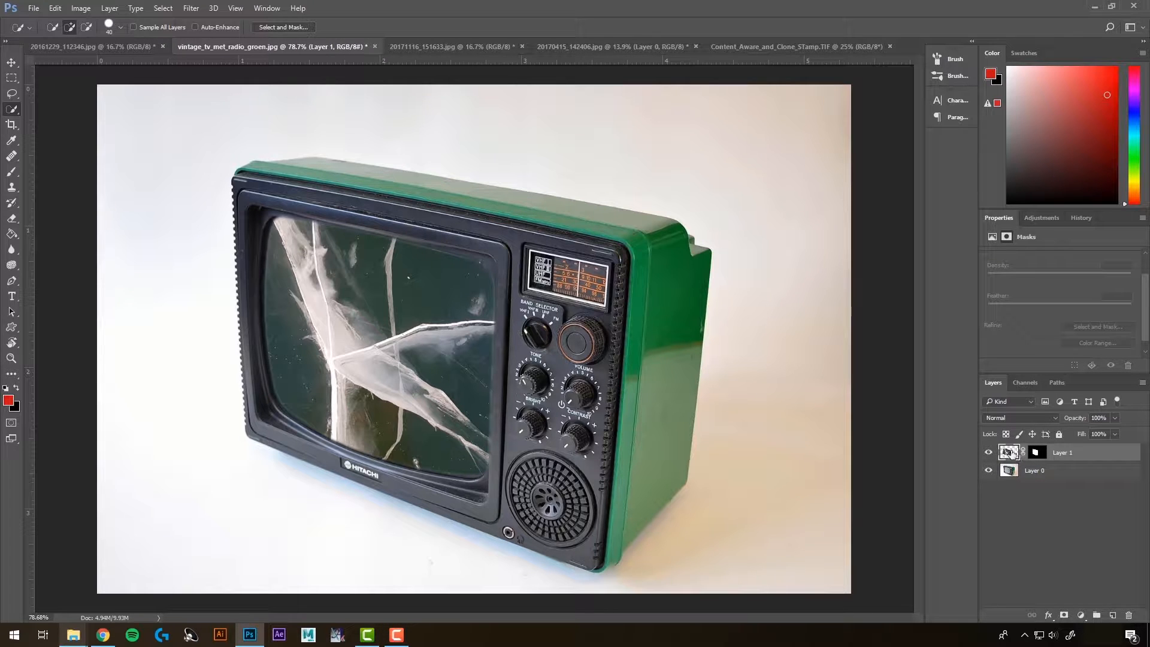
click(1005, 418)
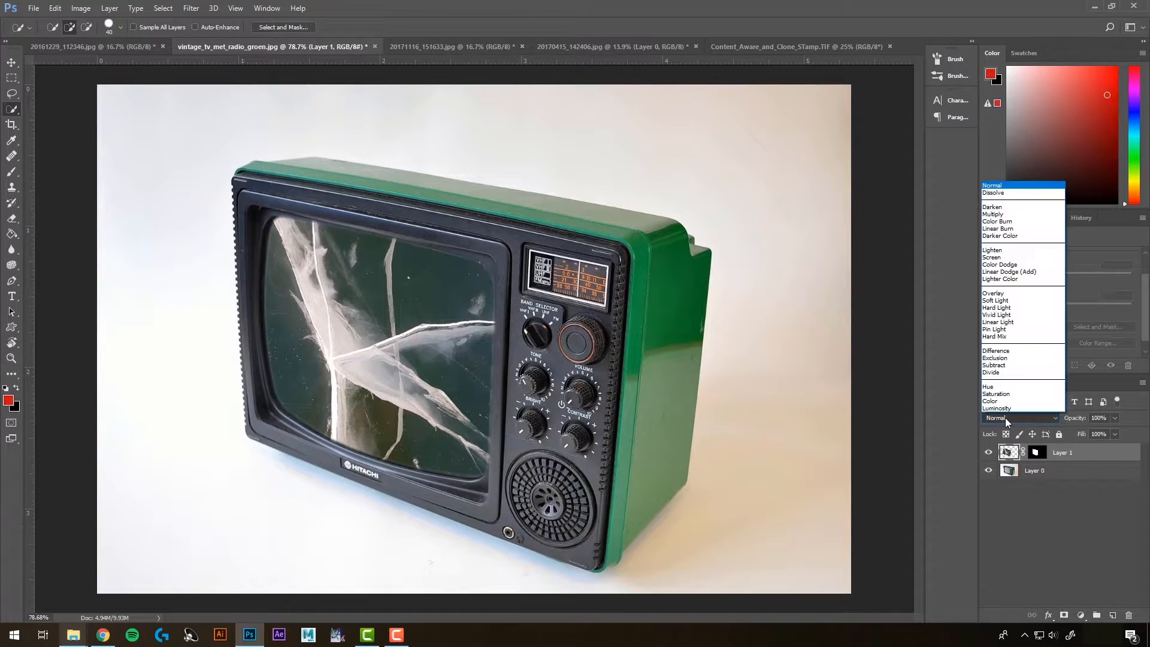
click(1011, 206)
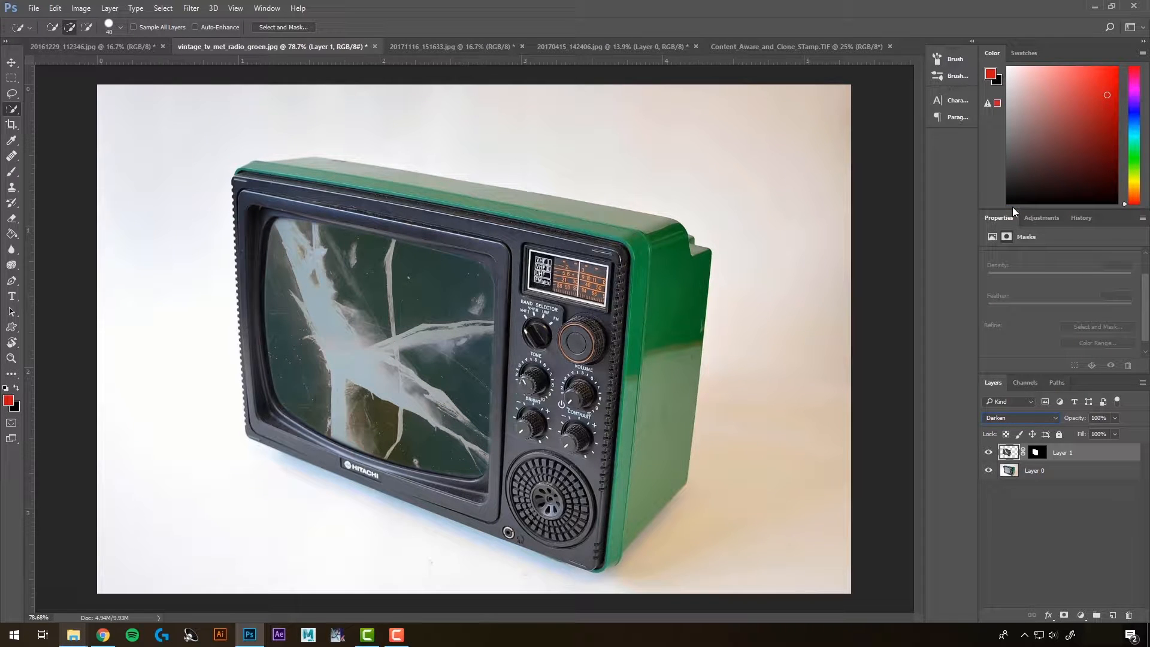
key(Down)
key(Down)
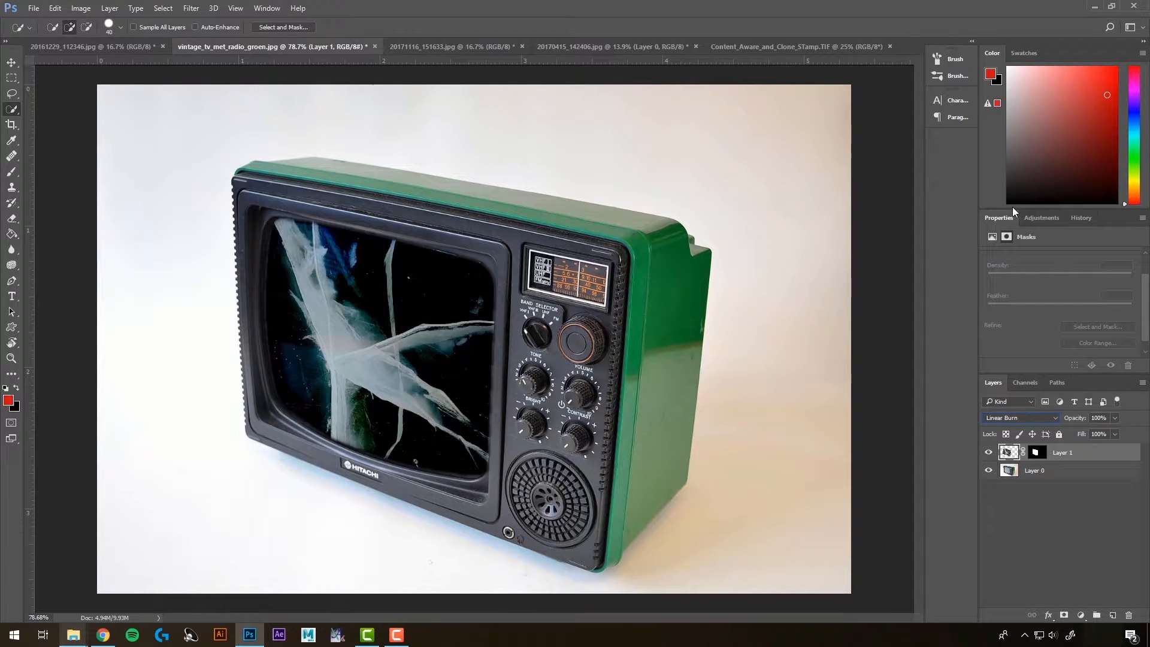
key(Down)
key(Down)
key(Down)
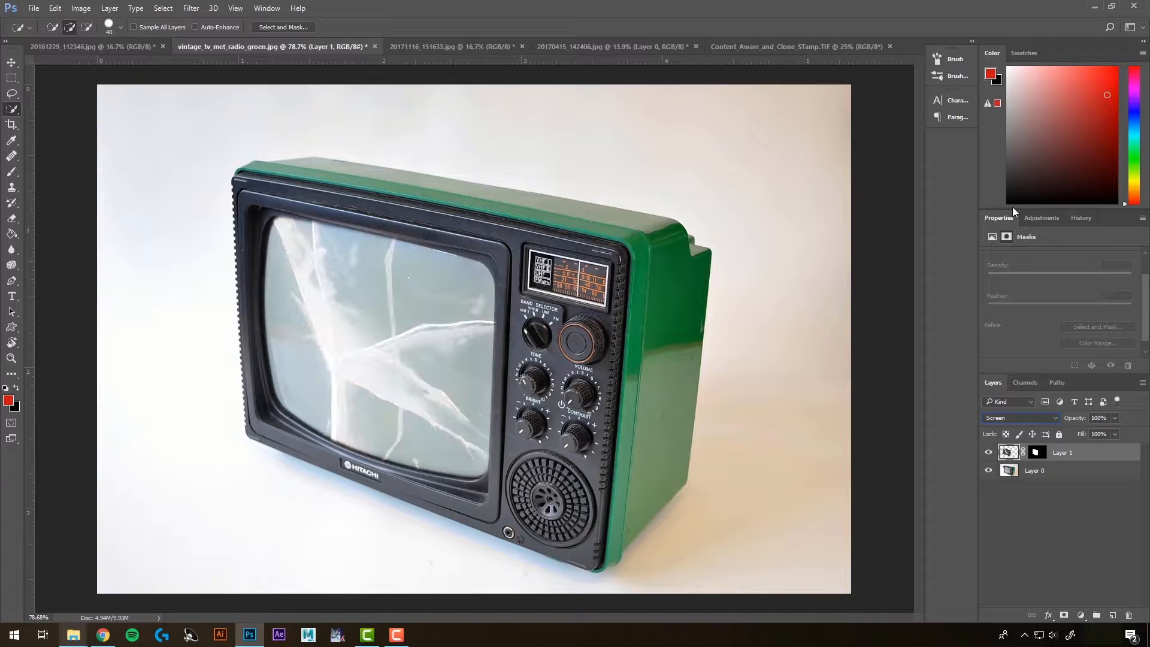
key(Down)
key(Down)
key(Down)
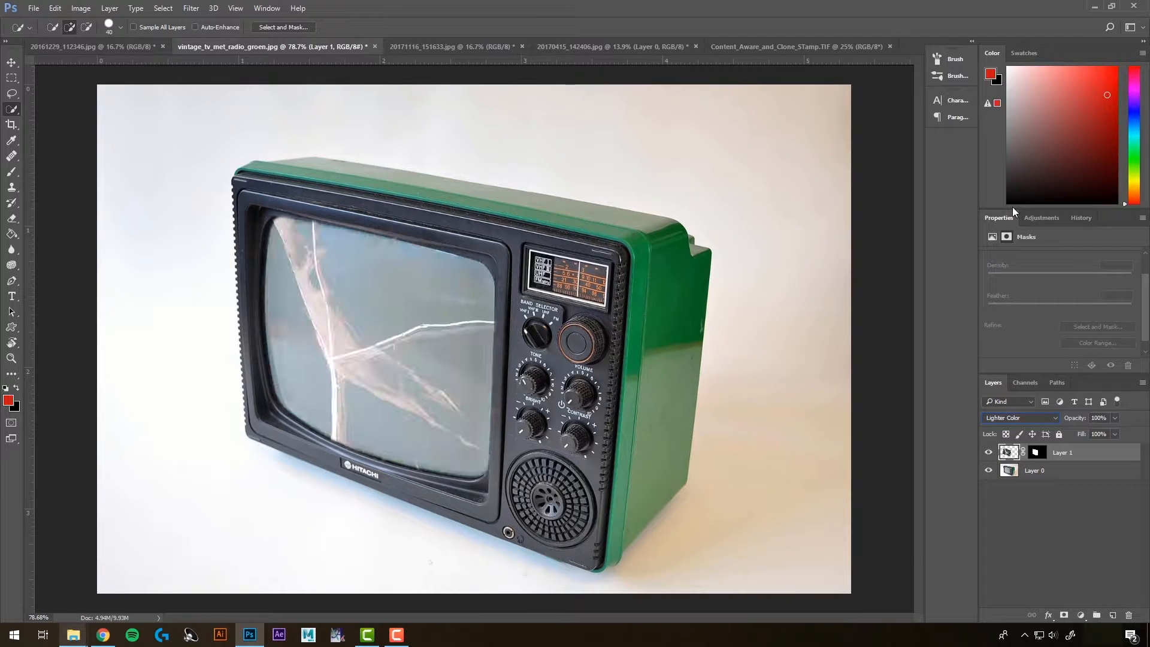
key(Down)
key(Up)
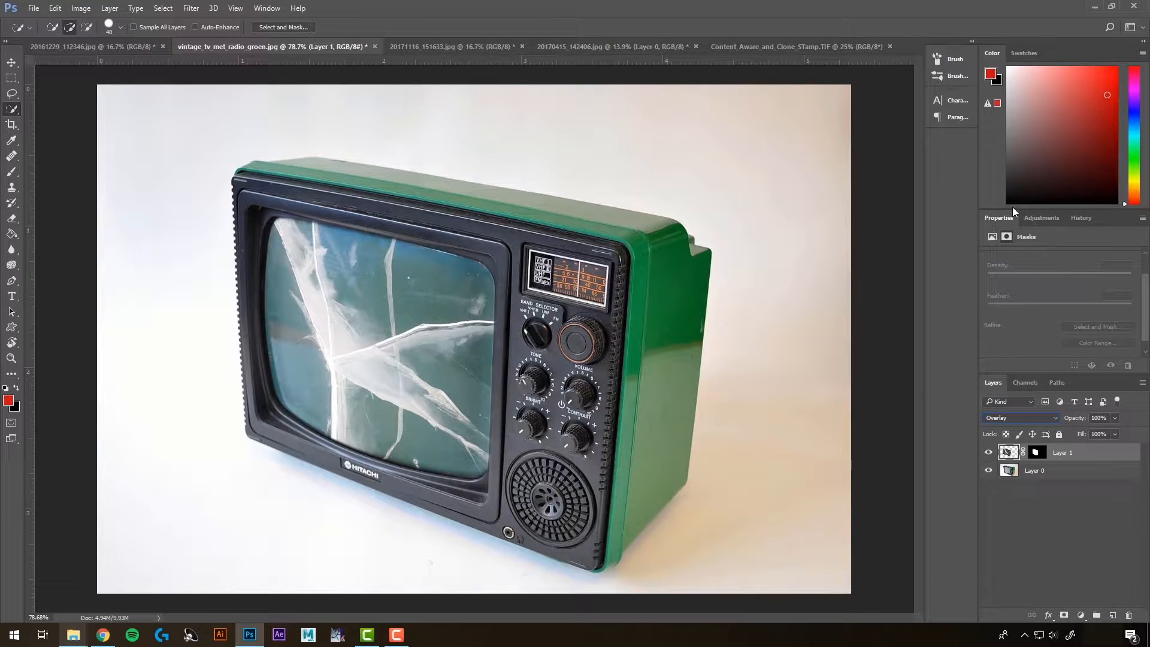
click(1011, 422)
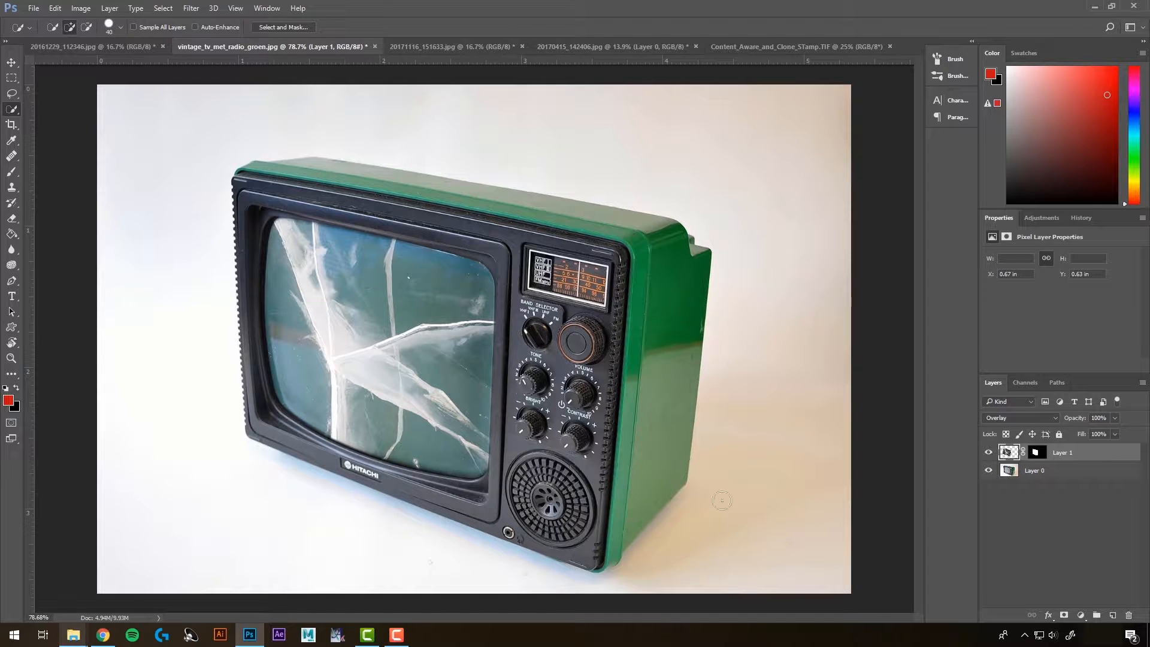
Step: Drag the carved tree face photo into the tree bark document as a new layer
scroll(453, 277, down, 4)
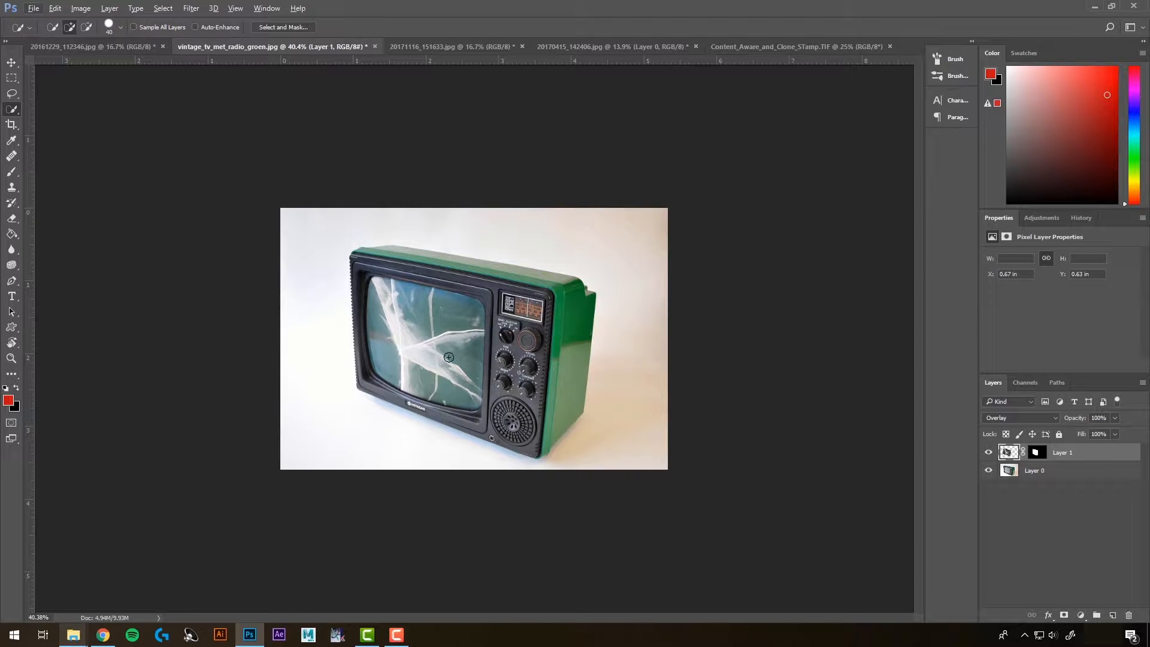
scroll(402, 324, up, 1)
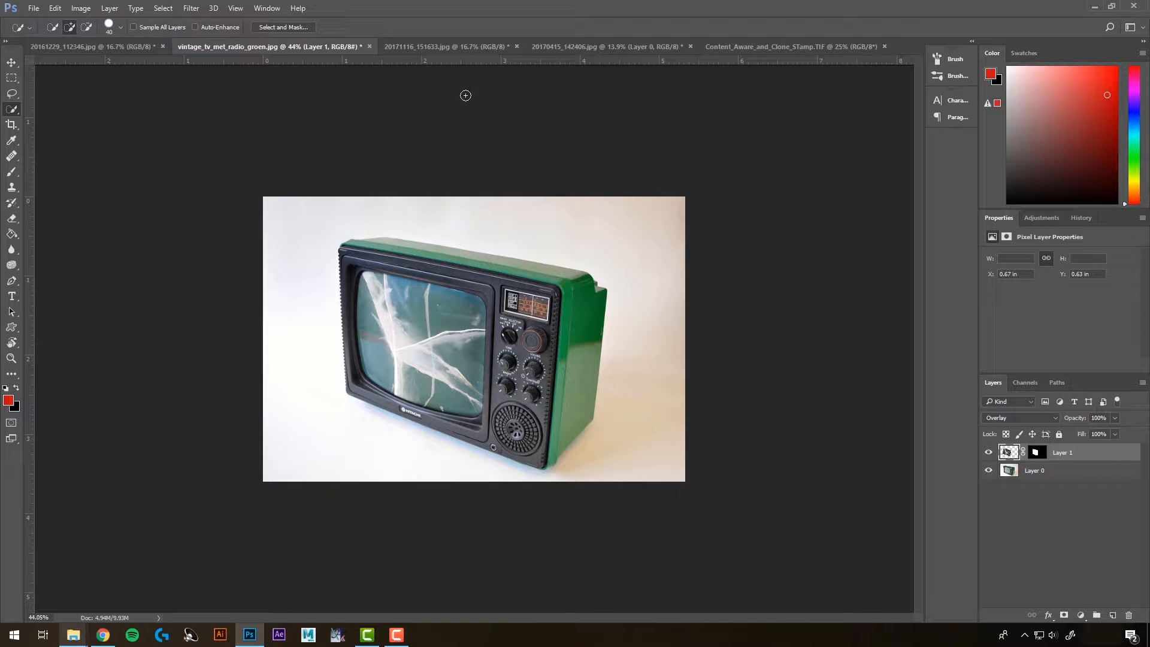
click(448, 48)
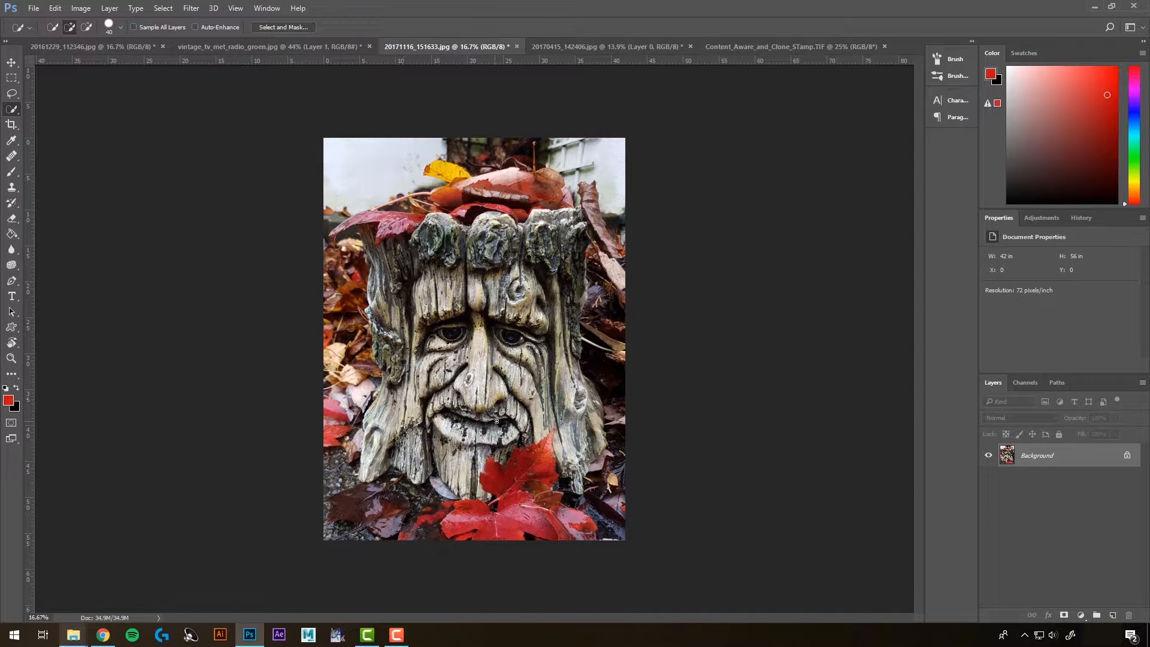
click(576, 47)
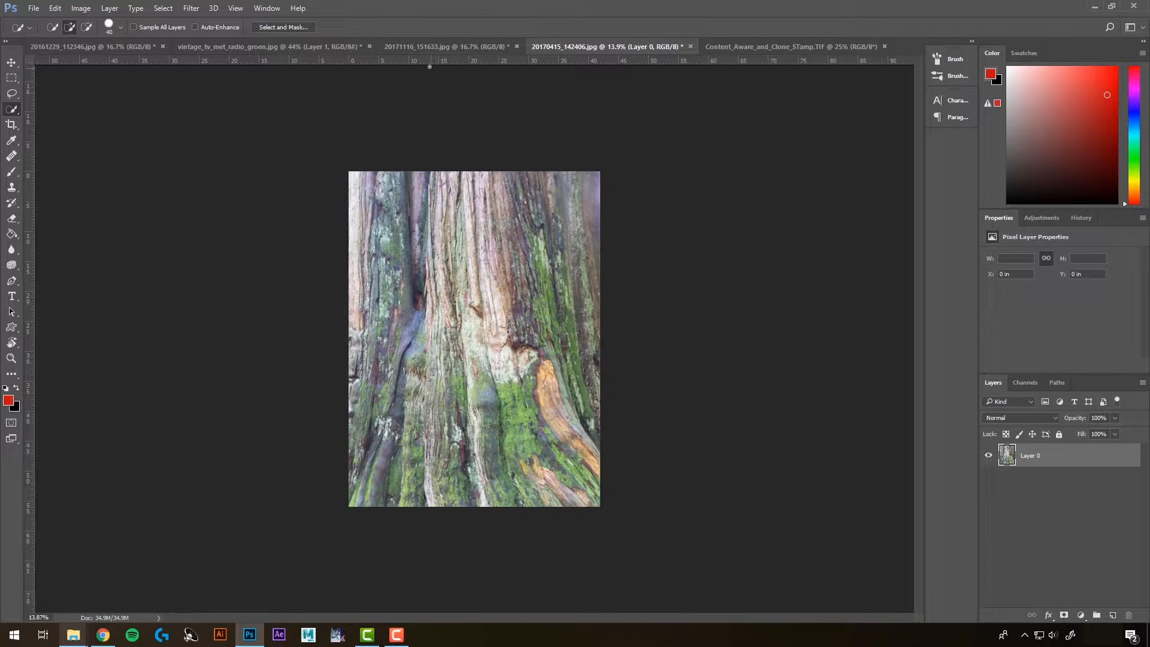
click(425, 46)
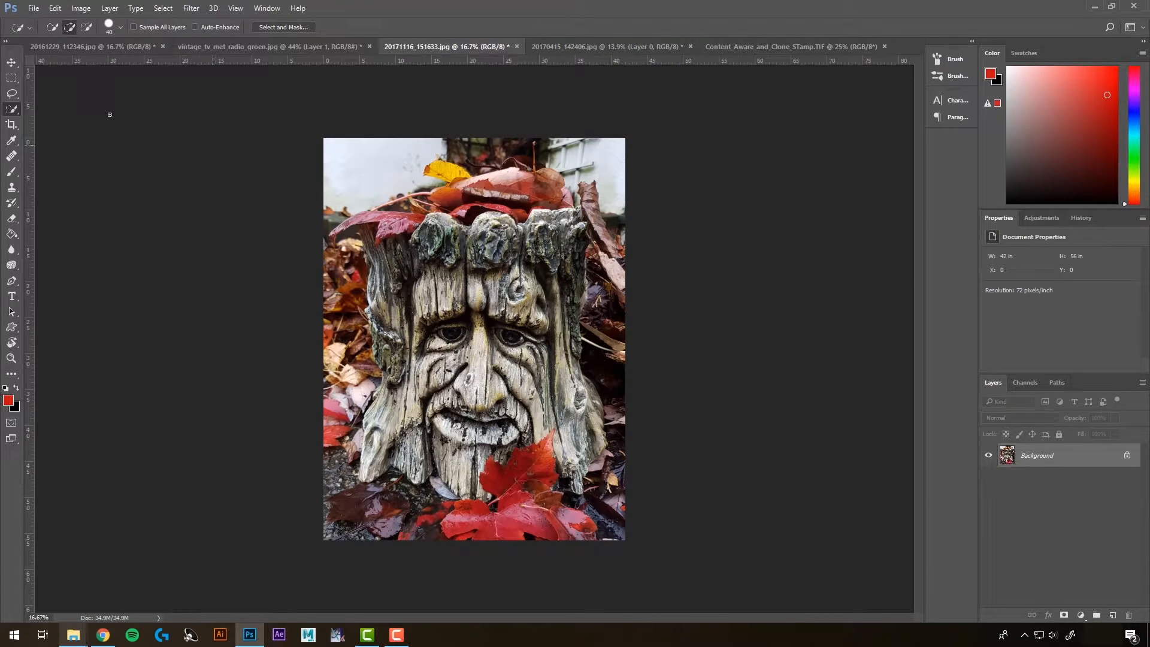
click(11, 62)
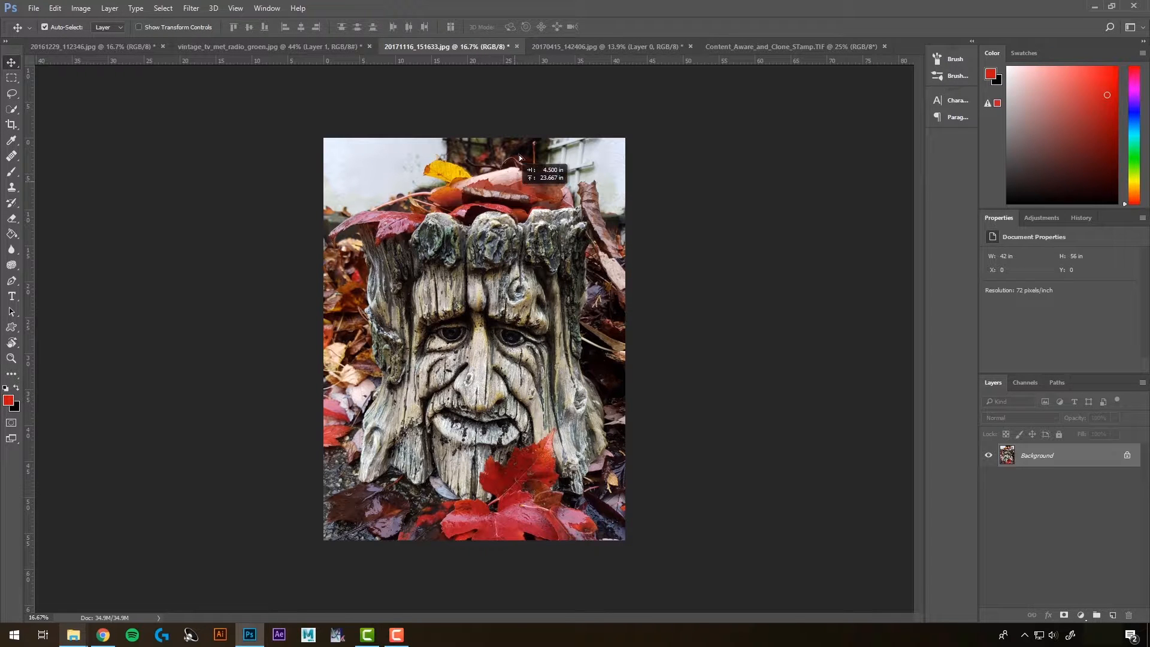
drag(559, 49, 491, 346)
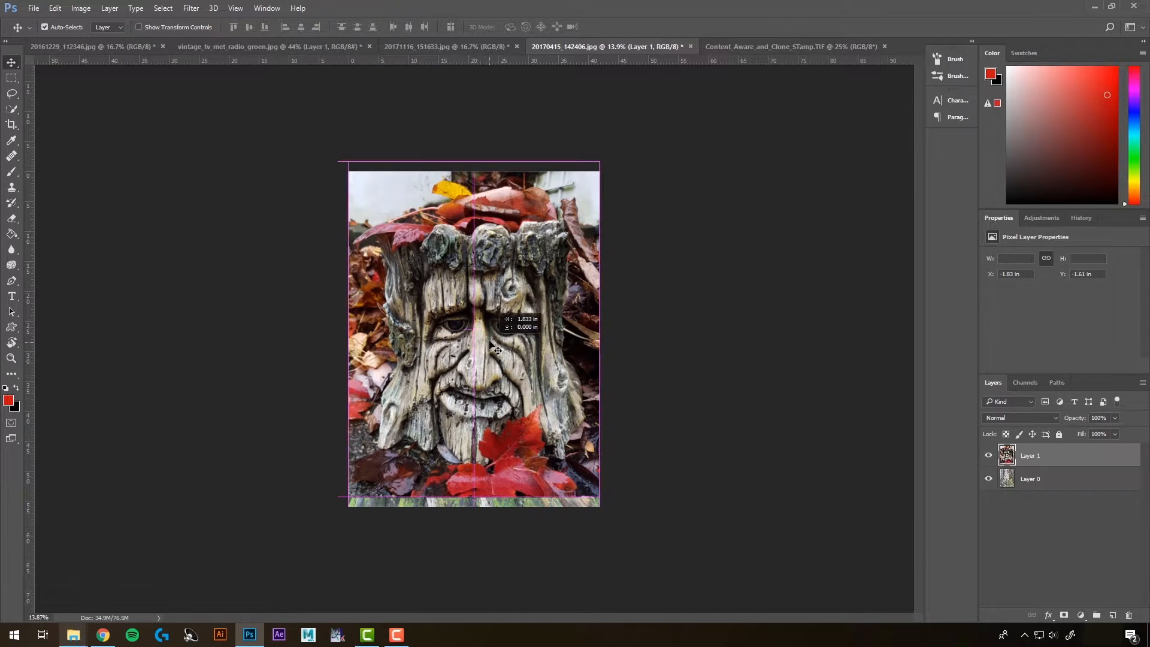
Step: Convert the face layer to a Smart Object
key(ctrl+t)
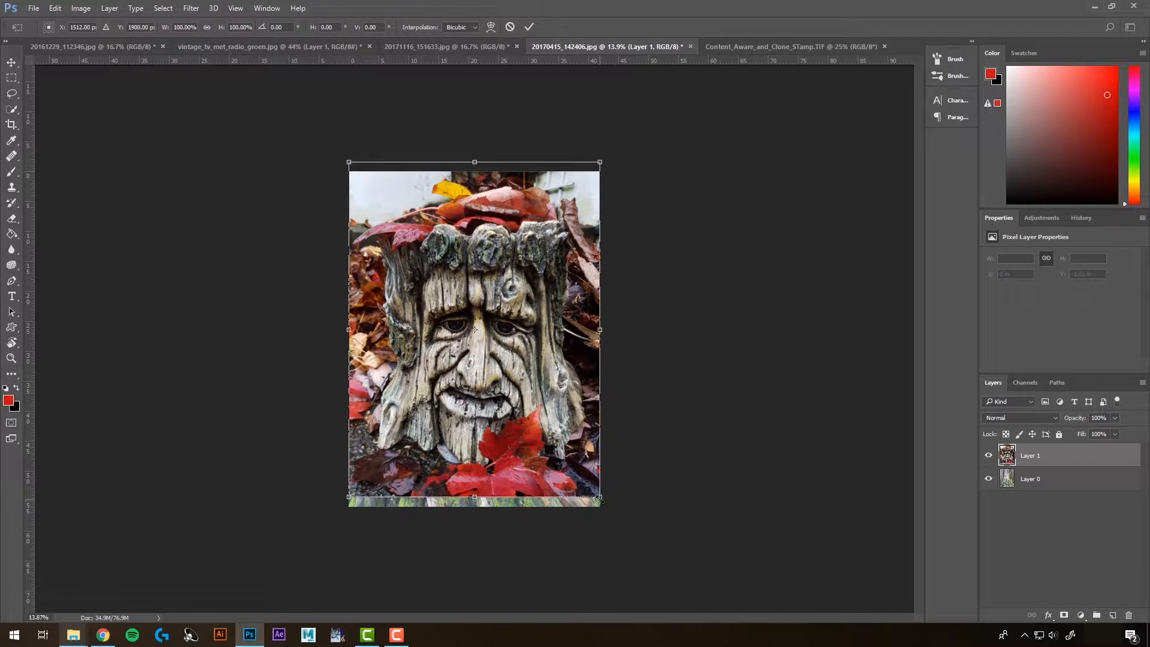
key(Return)
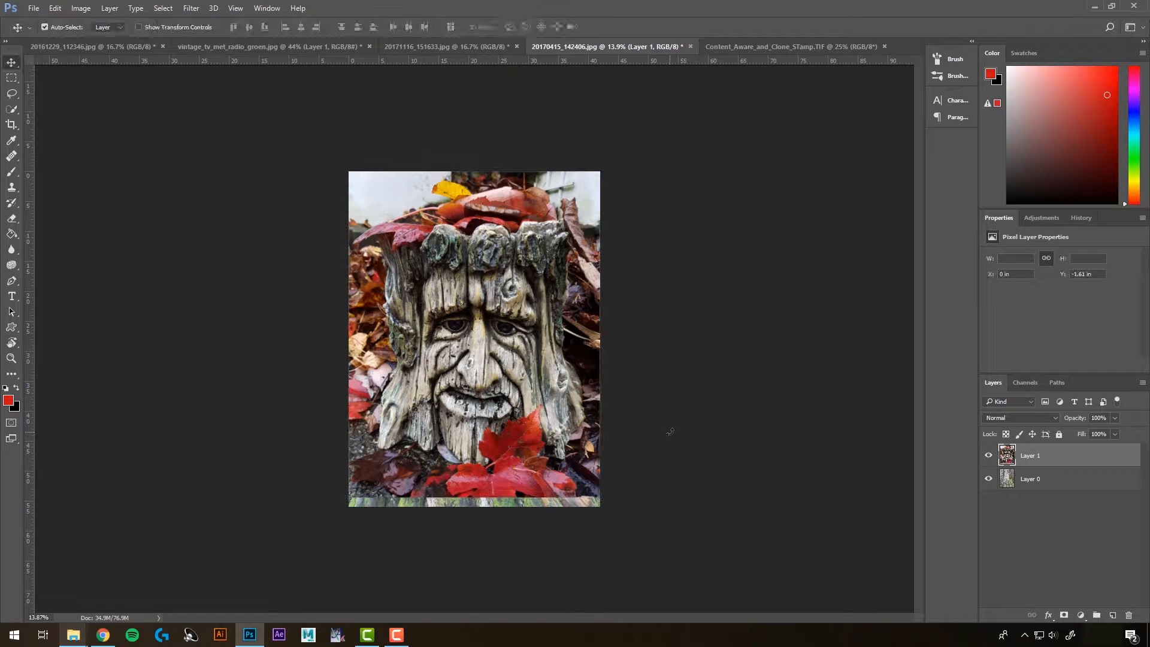
right_click(1034, 457)
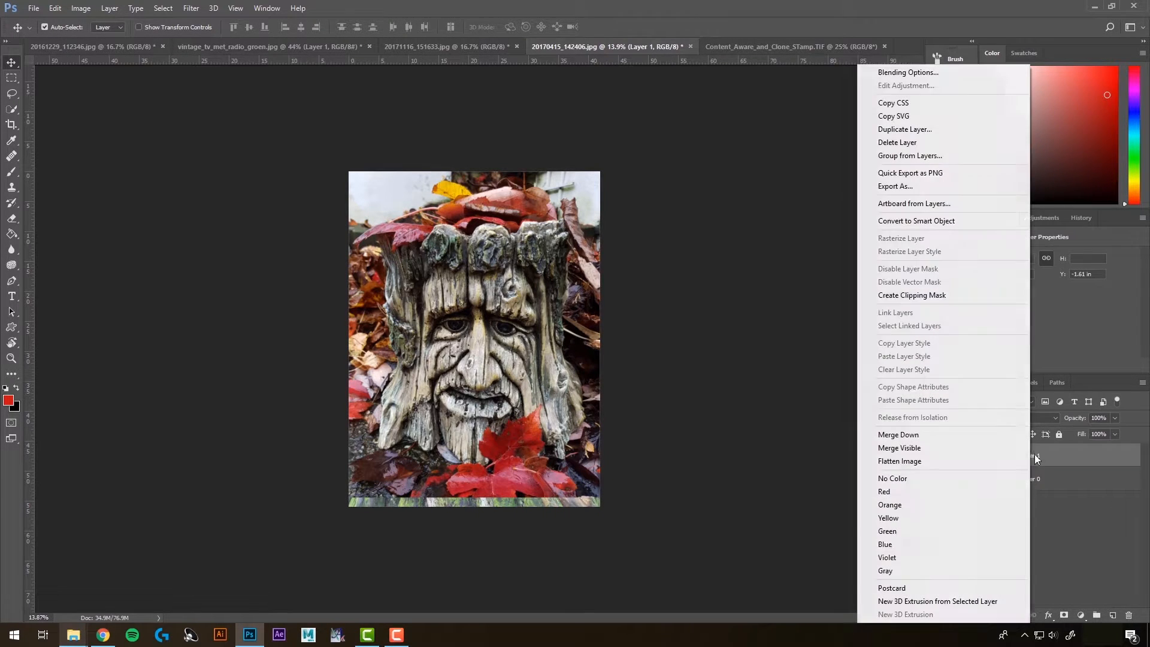
click(911, 221)
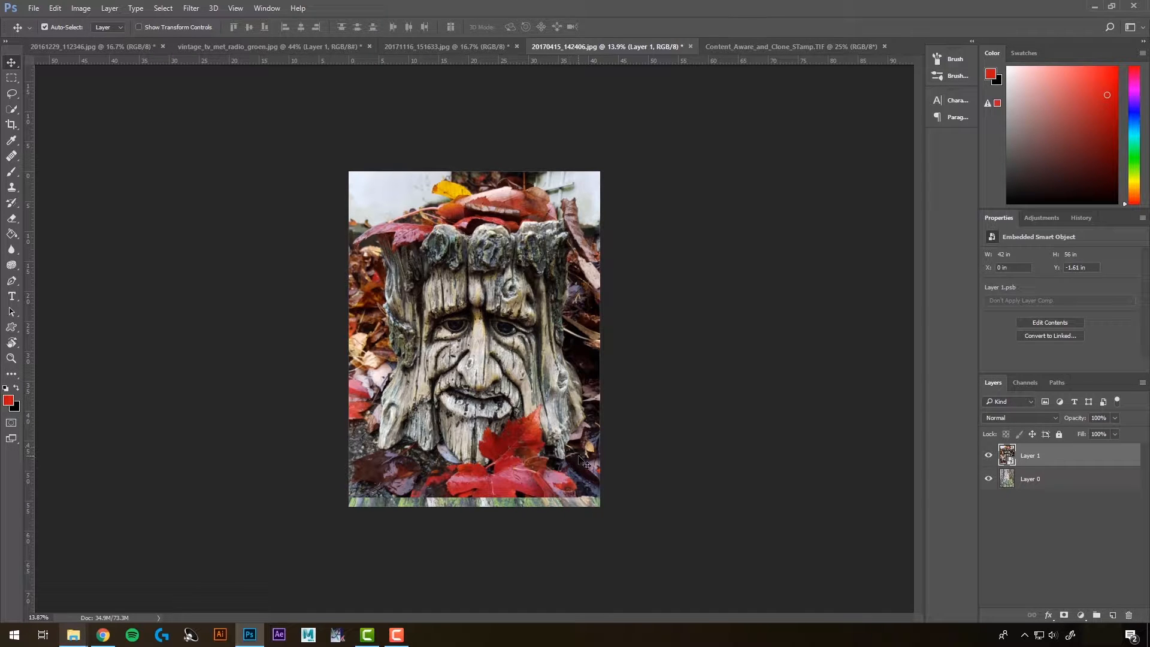
Step: Scale the face layer down slightly with Free Transform and position it within the bark image
key(ctrl)
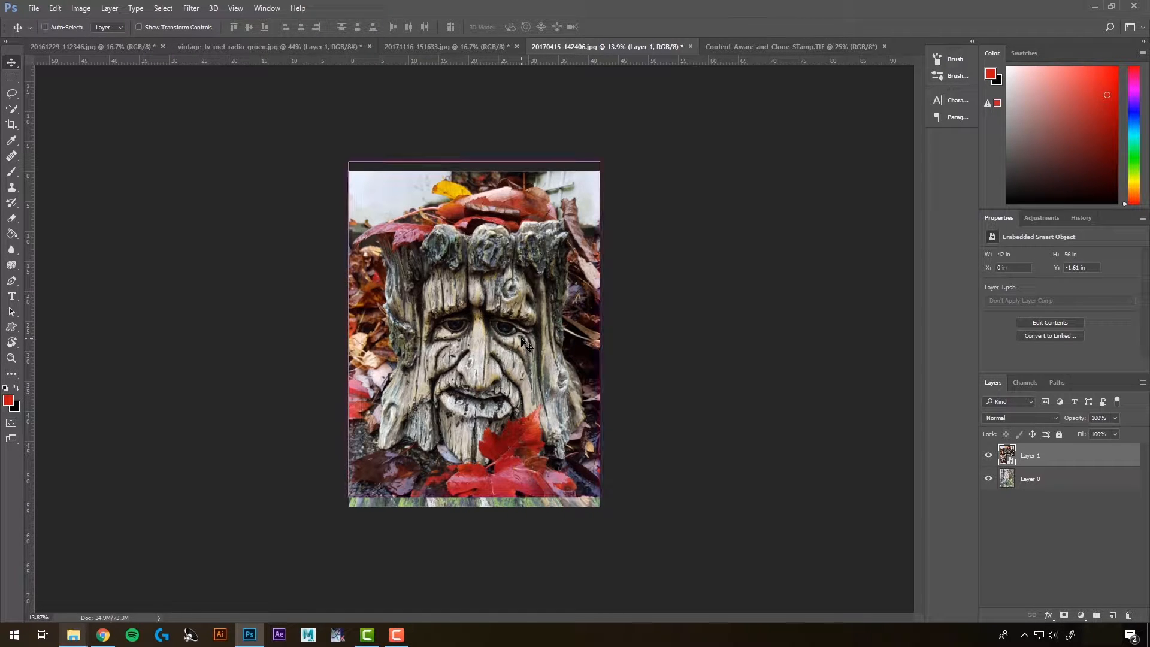
key(ctrl+t)
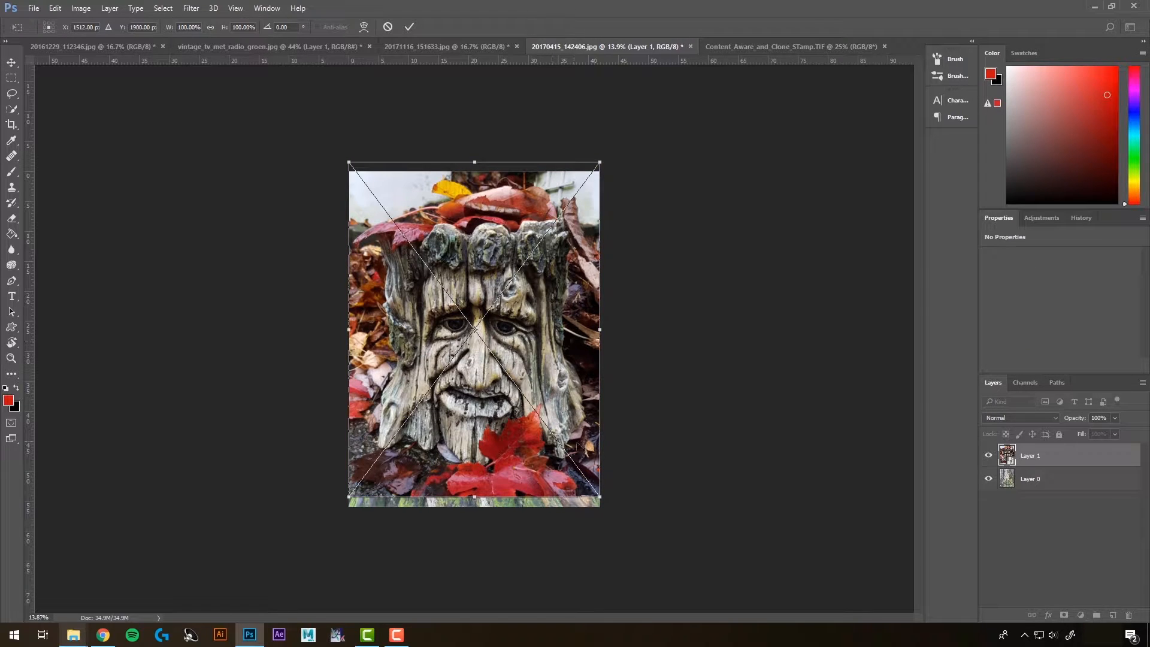
drag(601, 496, 508, 406)
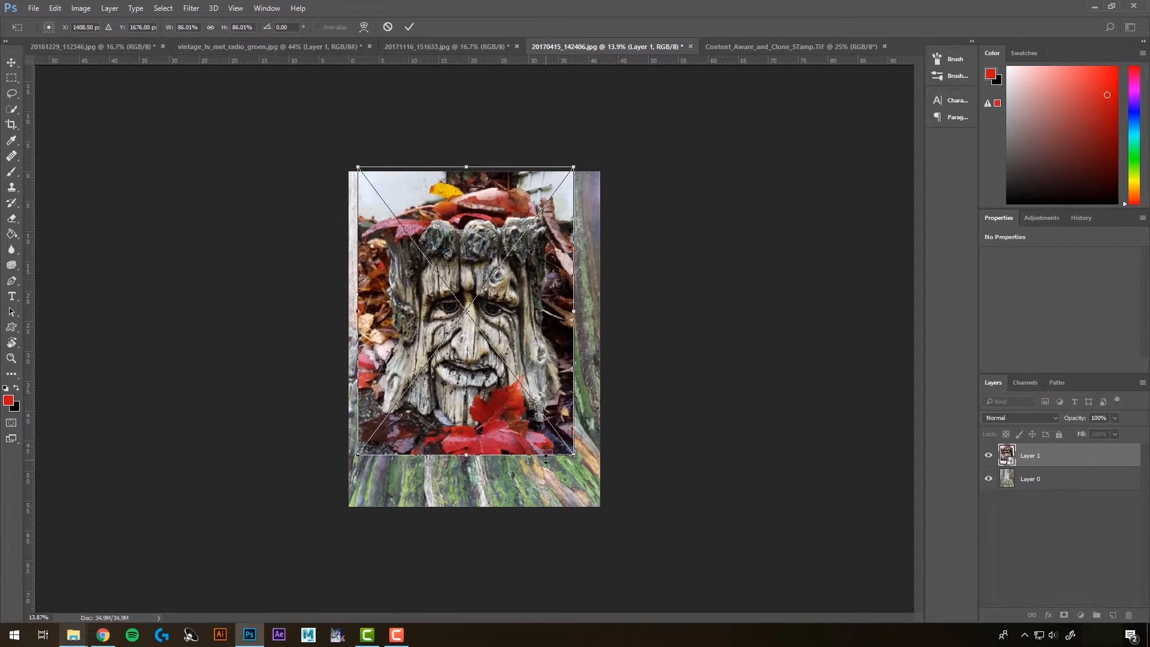
drag(573, 454, 591, 475)
drag(529, 446, 531, 452)
key(Return)
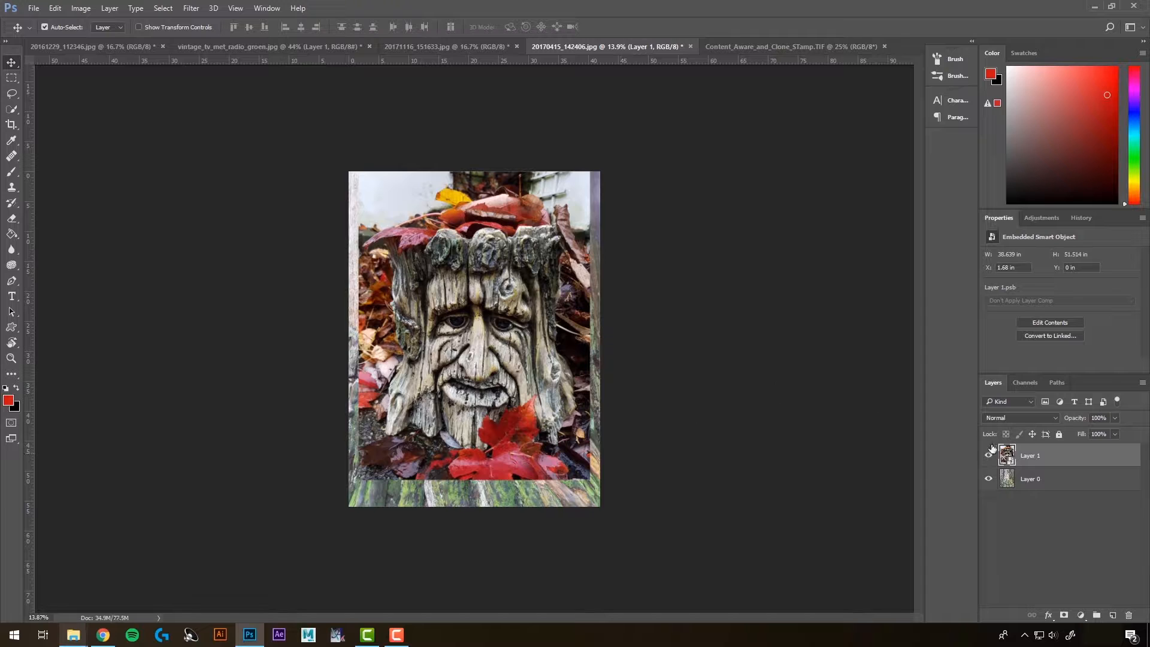
Step: Mask the face layer to a lasso selection around the carved face and feather the mask 68.5 px
click(989, 456)
click(989, 457)
click(13, 96)
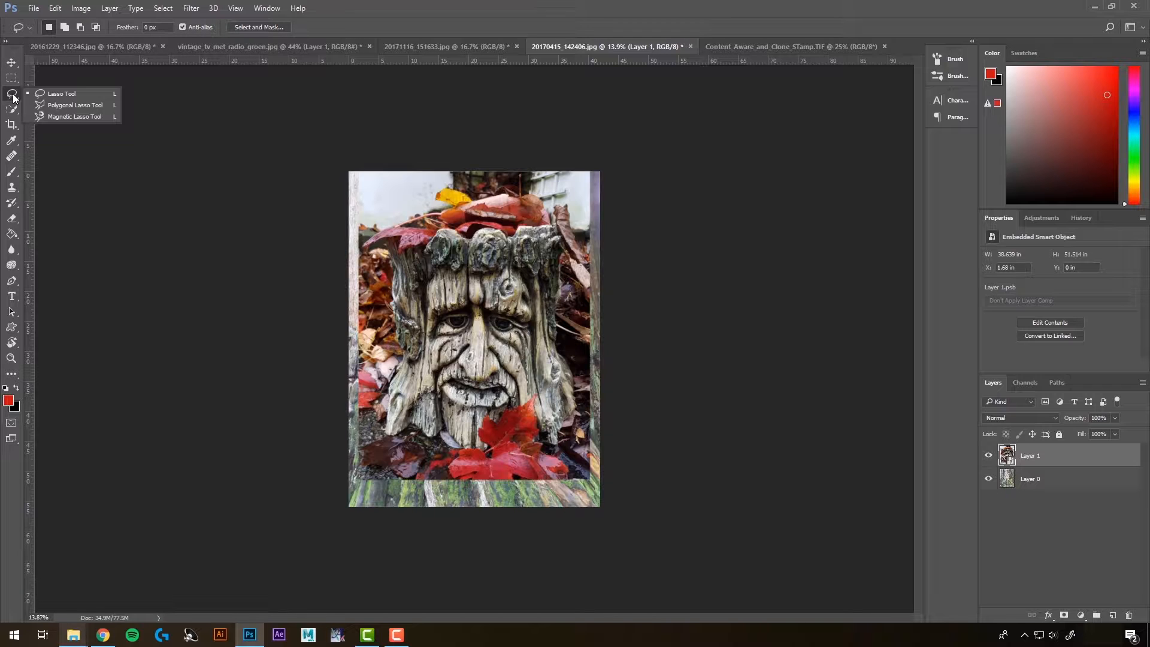
click(63, 94)
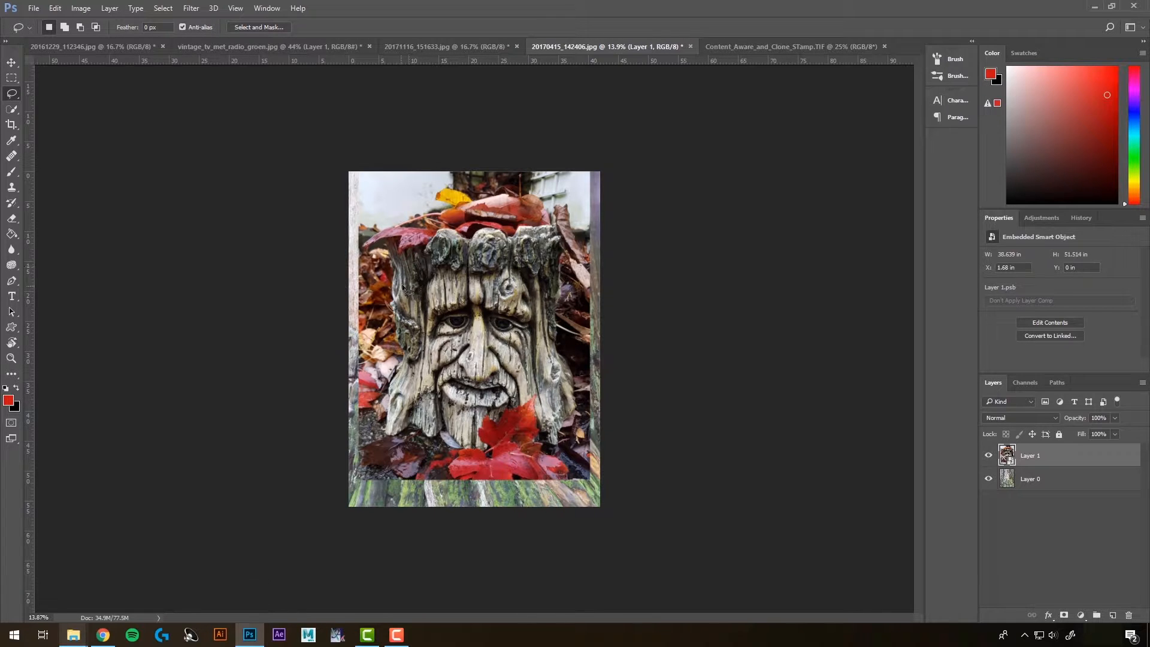
mouse_move(414, 280)
mouse_down()
mouse_move(436, 256)
mouse_move(509, 262)
mouse_move(544, 333)
mouse_move(533, 393)
mouse_move(476, 421)
mouse_move(451, 418)
mouse_move(426, 387)
mouse_move(429, 306)
mouse_move(416, 277)
mouse_up()
click(1065, 616)
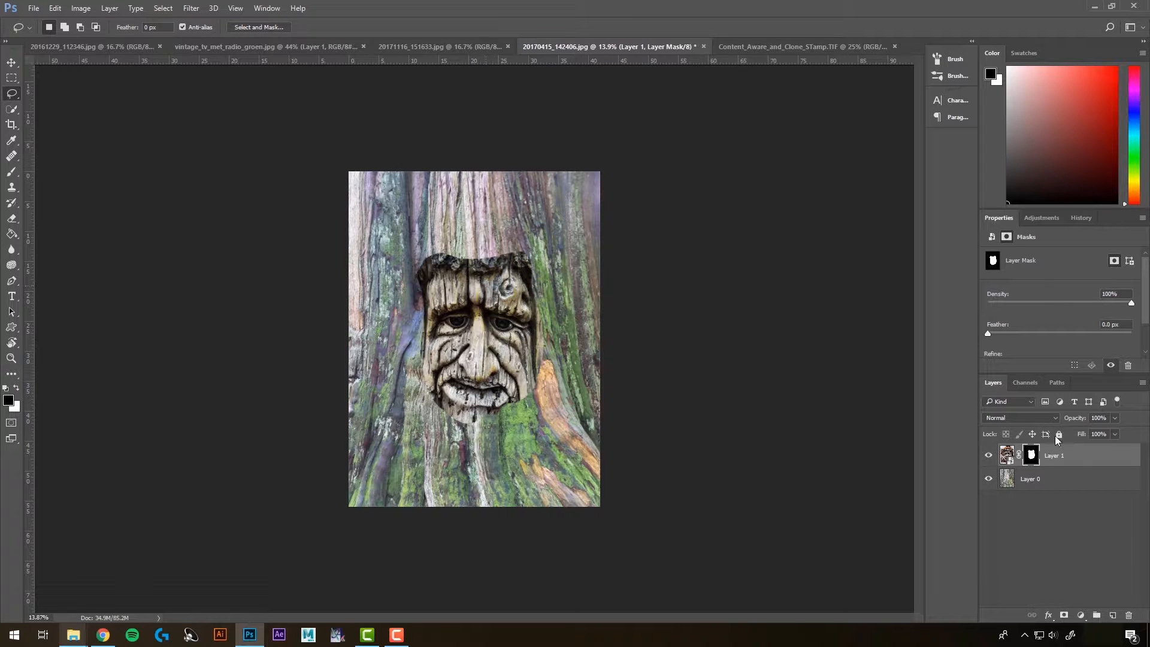
drag(988, 335, 1076, 351)
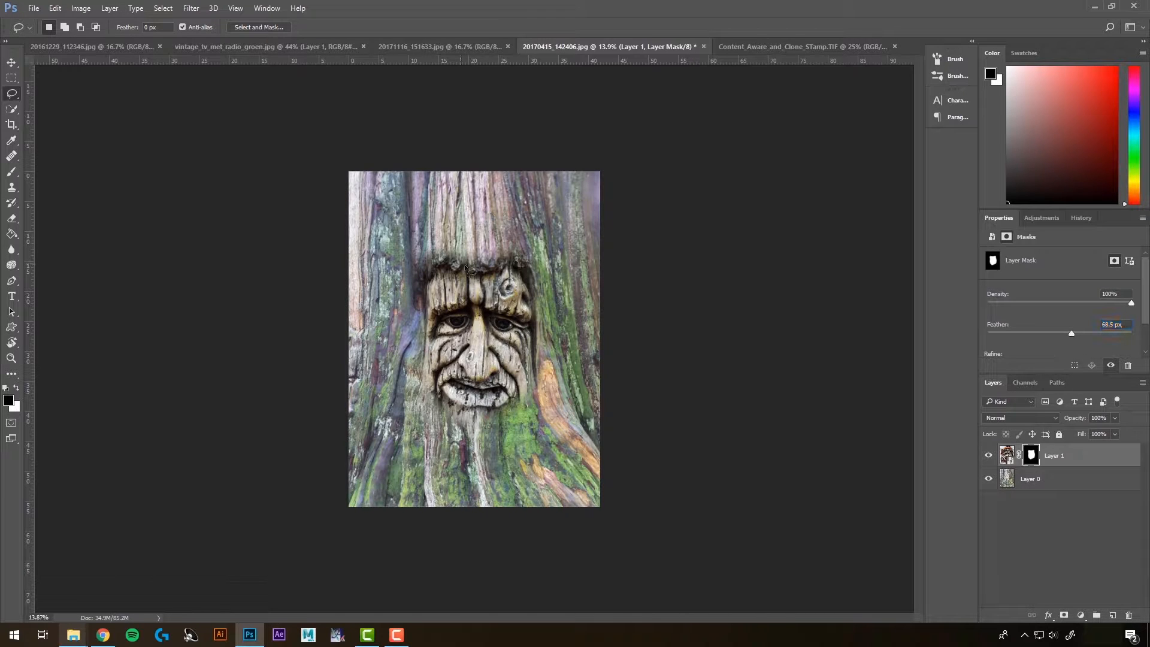
Step: Enlarge the face layer to about 110% and rotate it slightly with Free Transform, repositioning it over the bark
click(1007, 456)
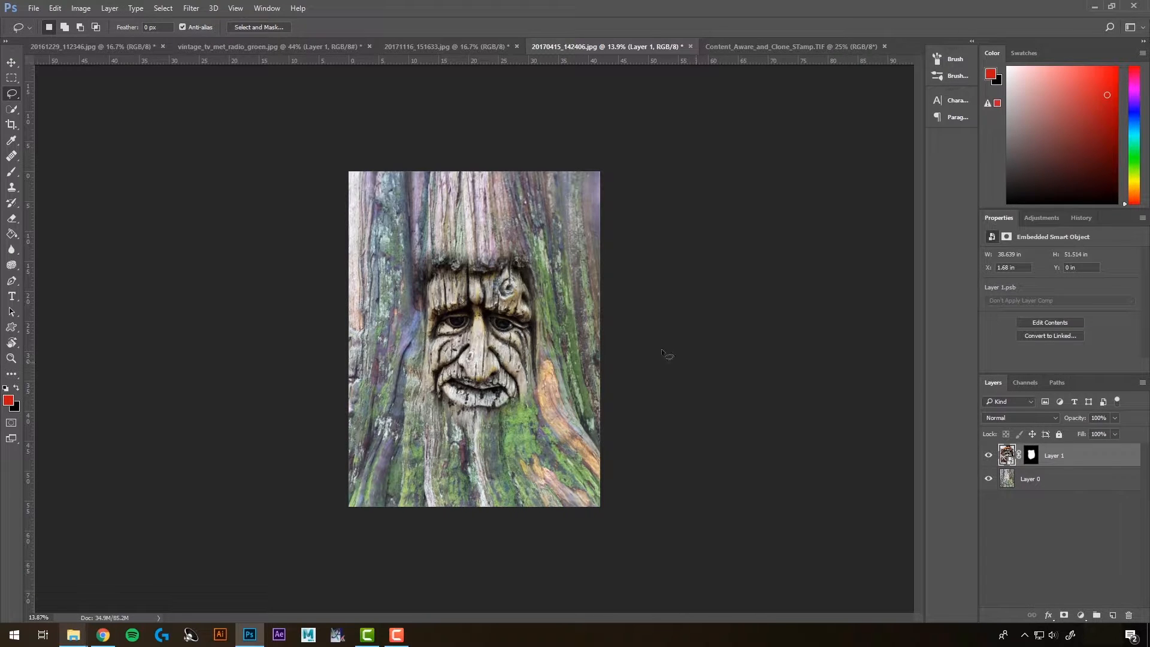
key(ctrl+t)
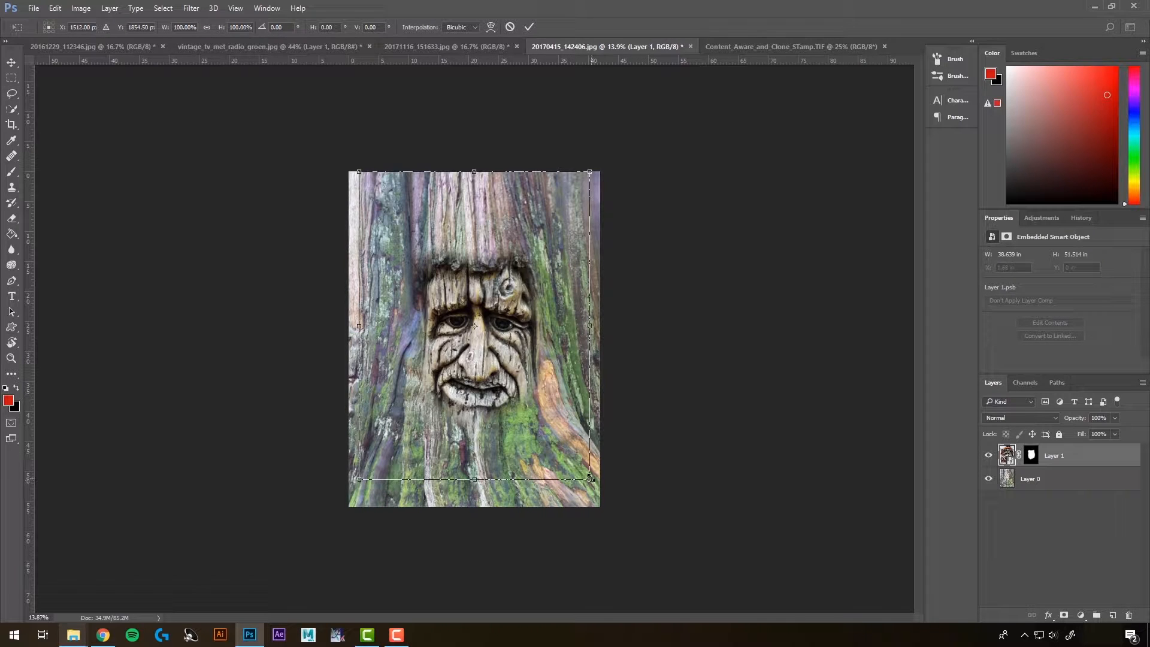
drag(590, 478, 623, 520)
drag(518, 359, 577, 394)
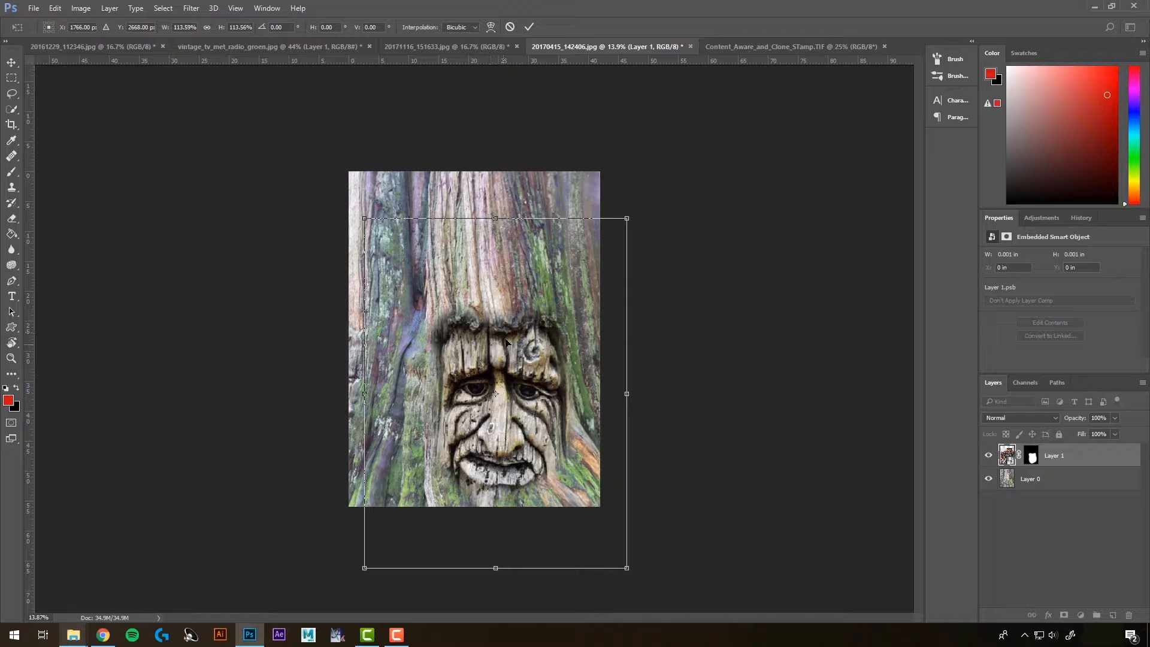
drag(527, 384, 510, 320)
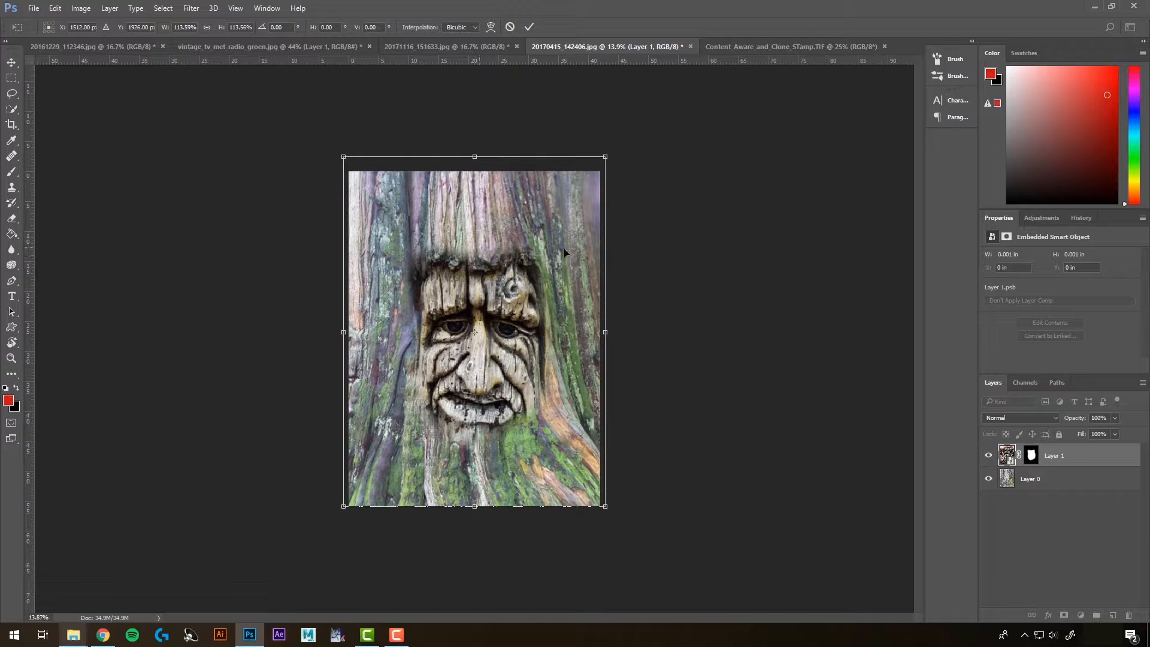
drag(617, 155, 617, 151)
drag(483, 315, 486, 312)
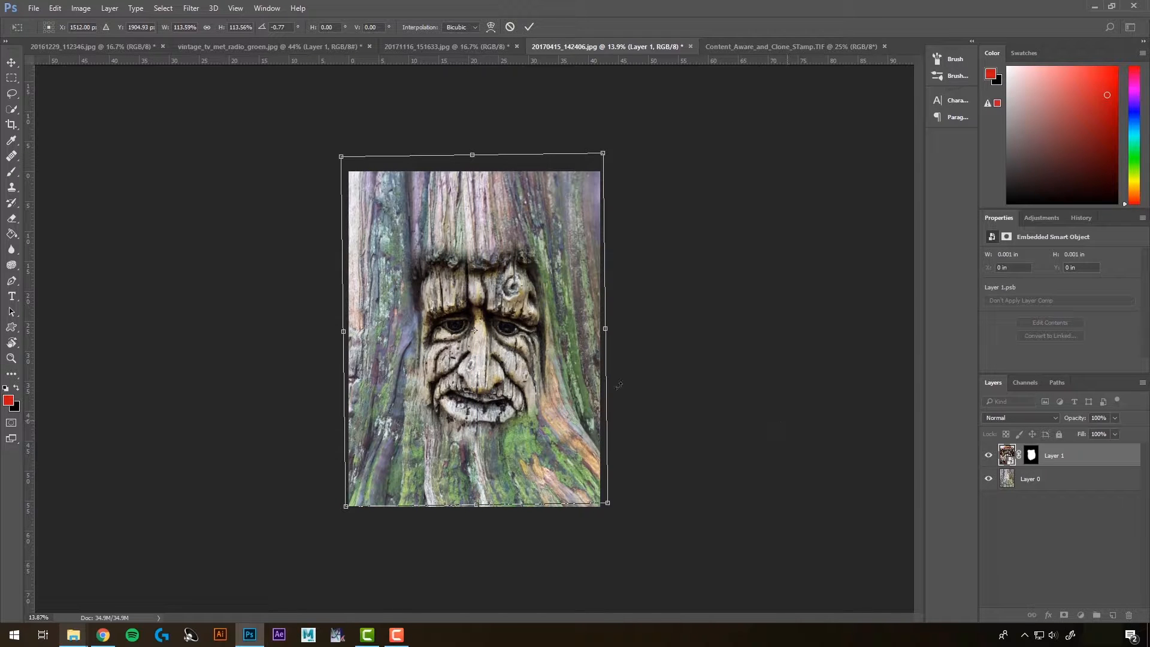
mouse_move(608, 505)
mouse_down()
mouse_move(602, 479)
mouse_move(599, 492)
mouse_up()
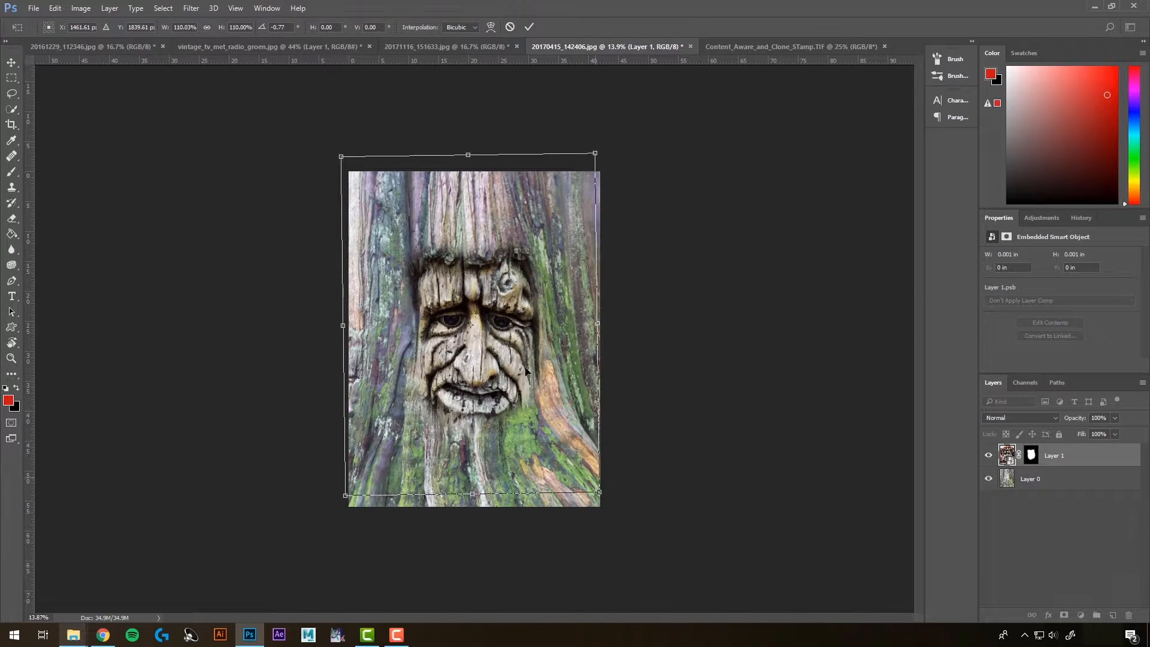
drag(554, 362, 554, 362)
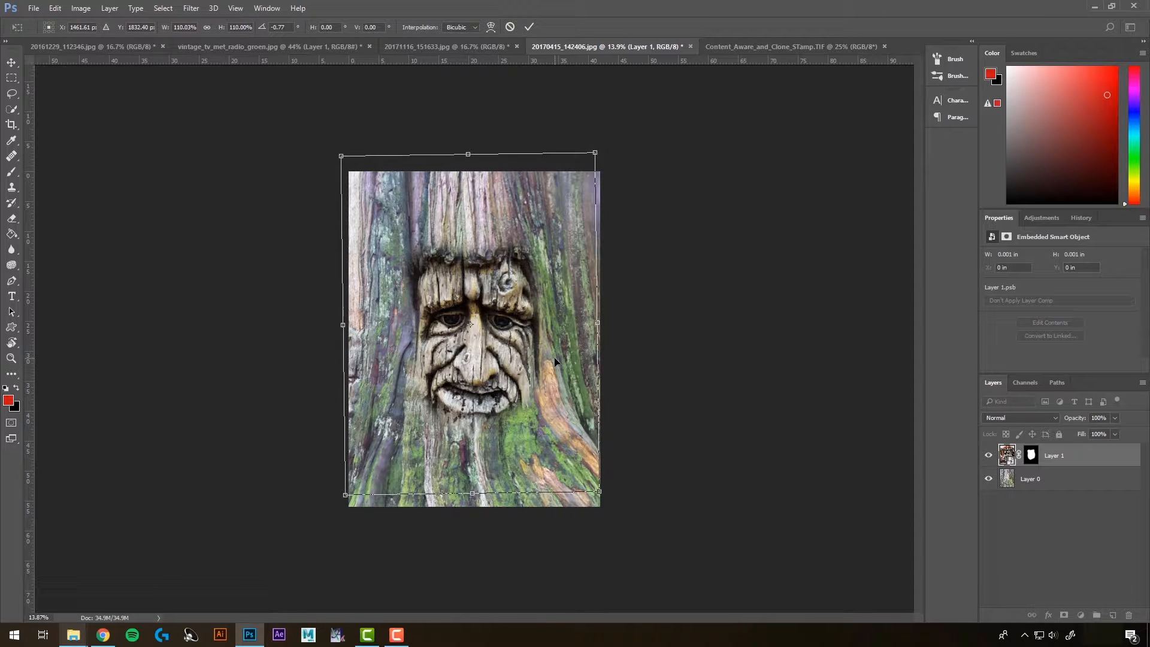
key(Return)
Step: Add a Hue/Saturation adjustment layer and clip it to the face layer
key(l)
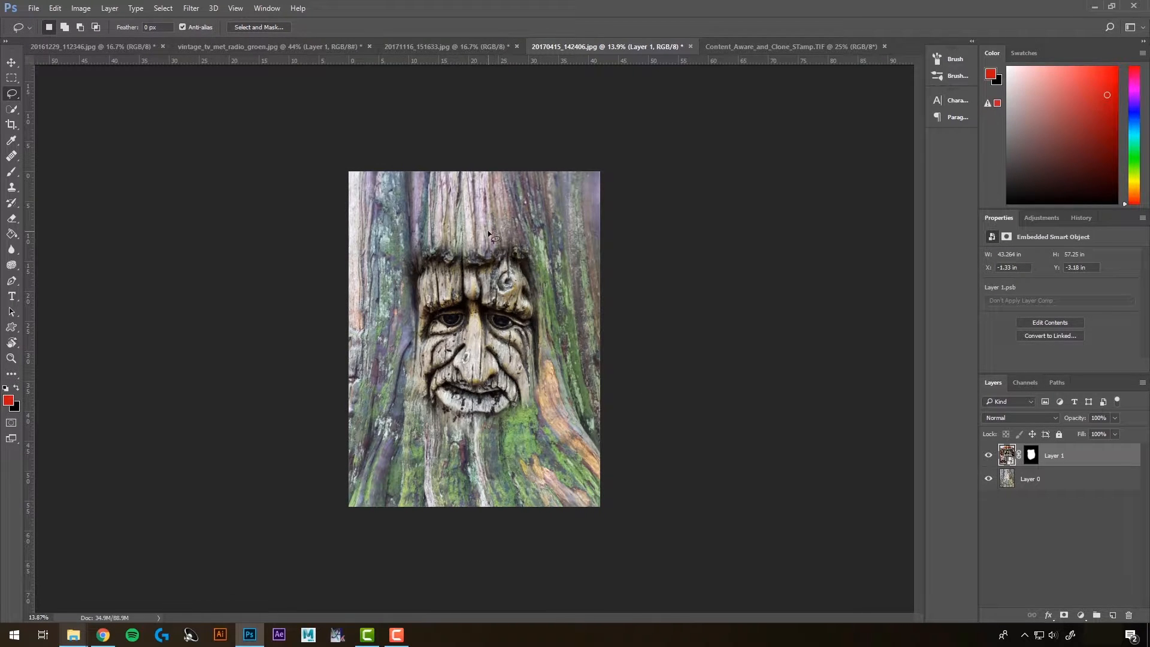
click(1081, 616)
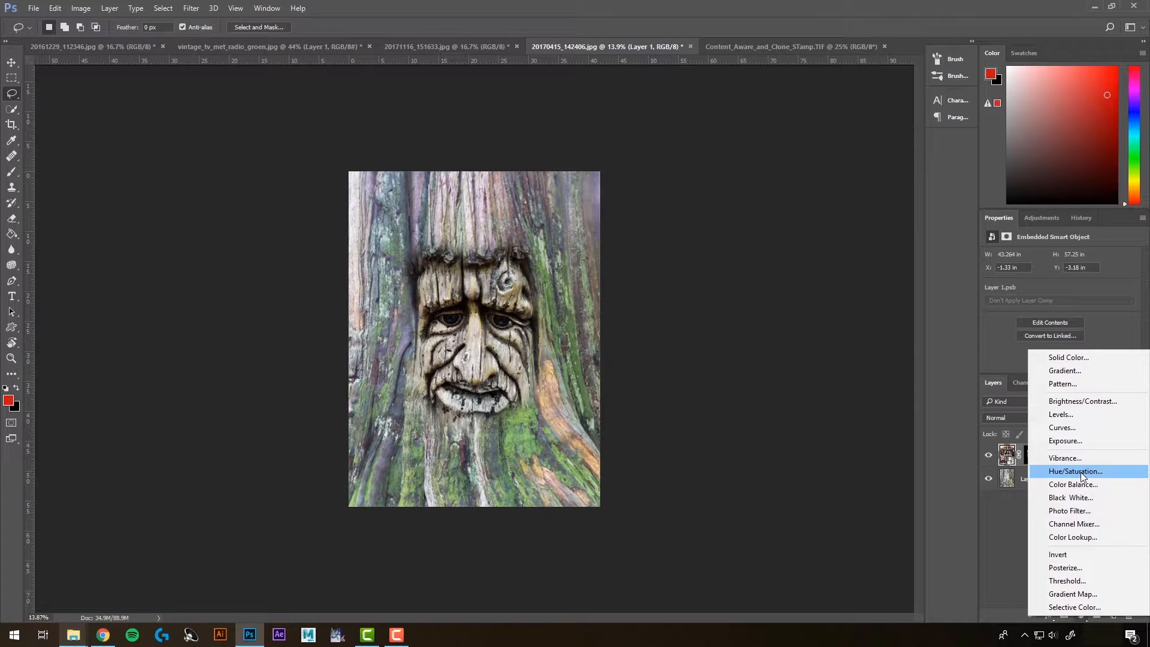
click(1080, 472)
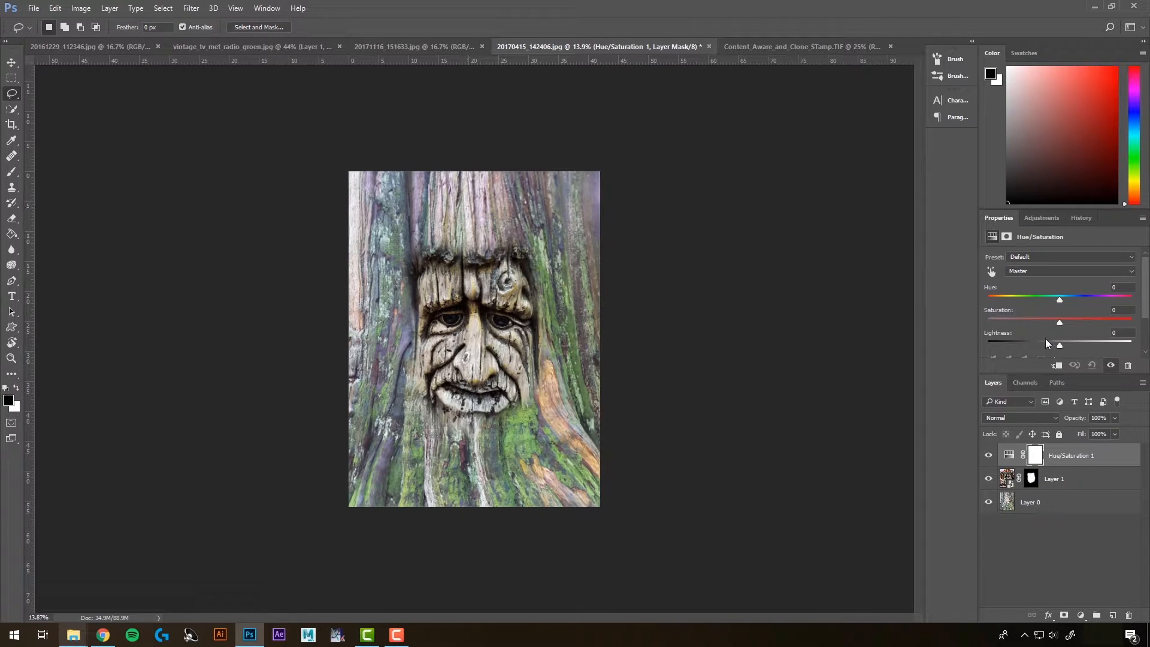
mouse_move(1059, 346)
mouse_down()
mouse_move(1085, 343)
mouse_move(1059, 342)
mouse_up()
drag(1035, 457, 1035, 463)
key(alt)
key(alt)
alt+click(1025, 464)
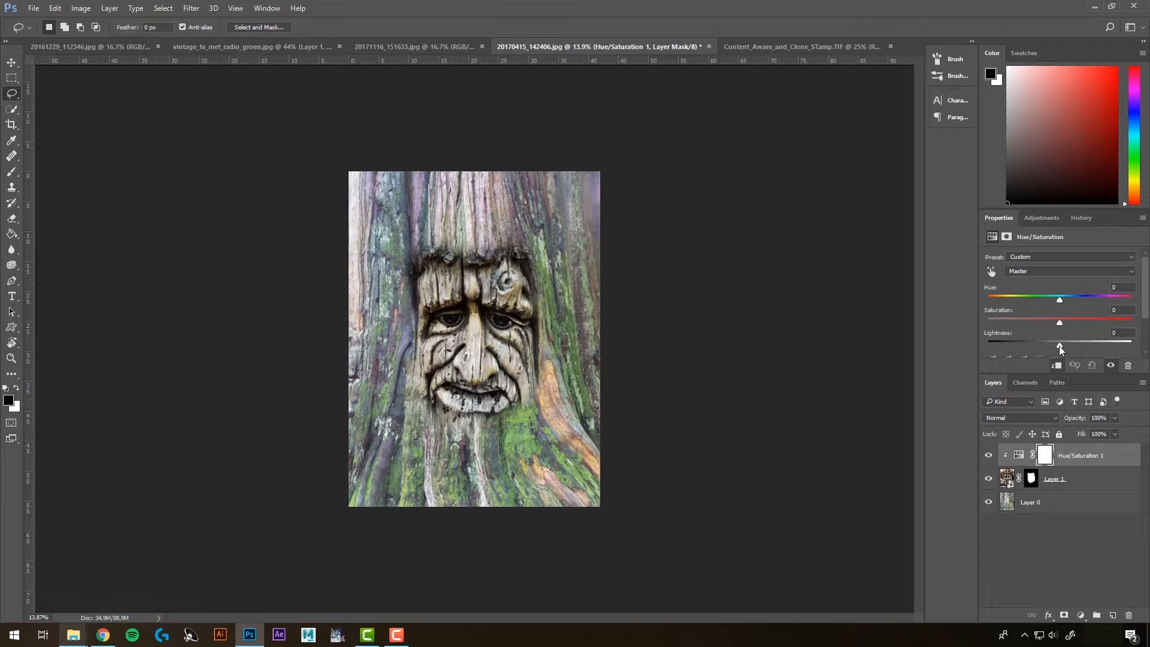
Step: Raise the Hue/Saturation adjustment's Lightness to +13
mouse_move(1059, 346)
mouse_down()
mouse_move(1087, 342)
mouse_move(1037, 343)
mouse_move(1070, 342)
mouse_up()
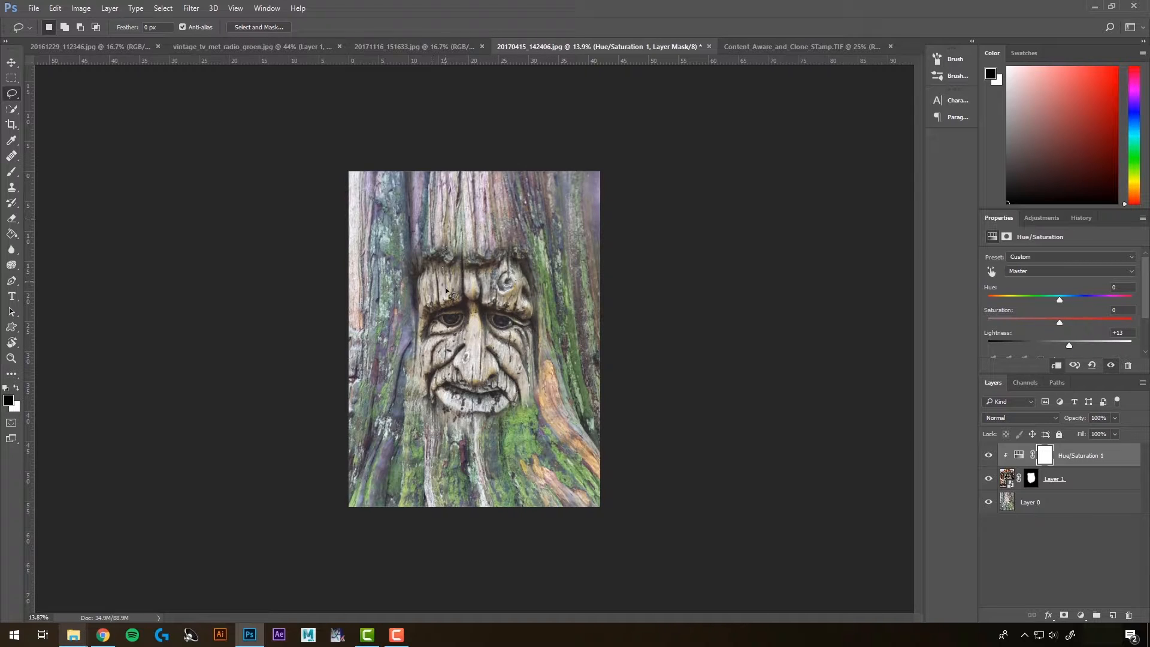
mouse_move(1060, 323)
mouse_down()
mouse_move(1001, 325)
mouse_move(1135, 326)
mouse_move(1023, 328)
mouse_move(1073, 324)
mouse_move(1064, 325)
mouse_up()
drag(1059, 301, 1084, 314)
drag(1049, 319, 1049, 317)
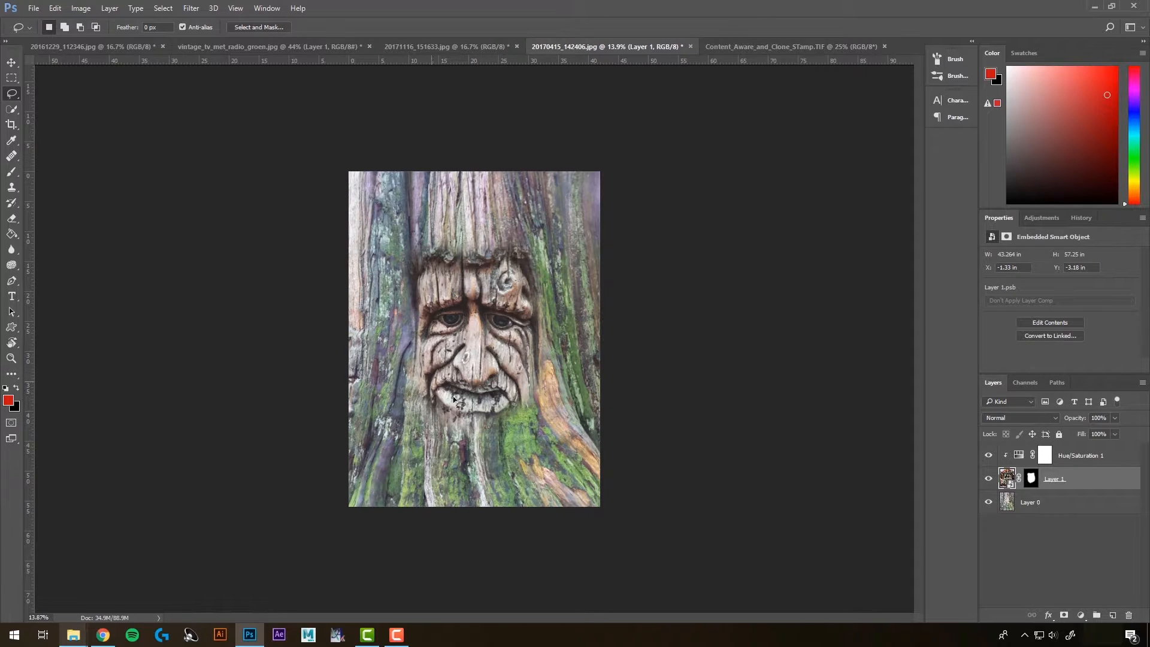
Step: Set the face layer's blend mode to Darker Color
click(1011, 419)
click(1002, 203)
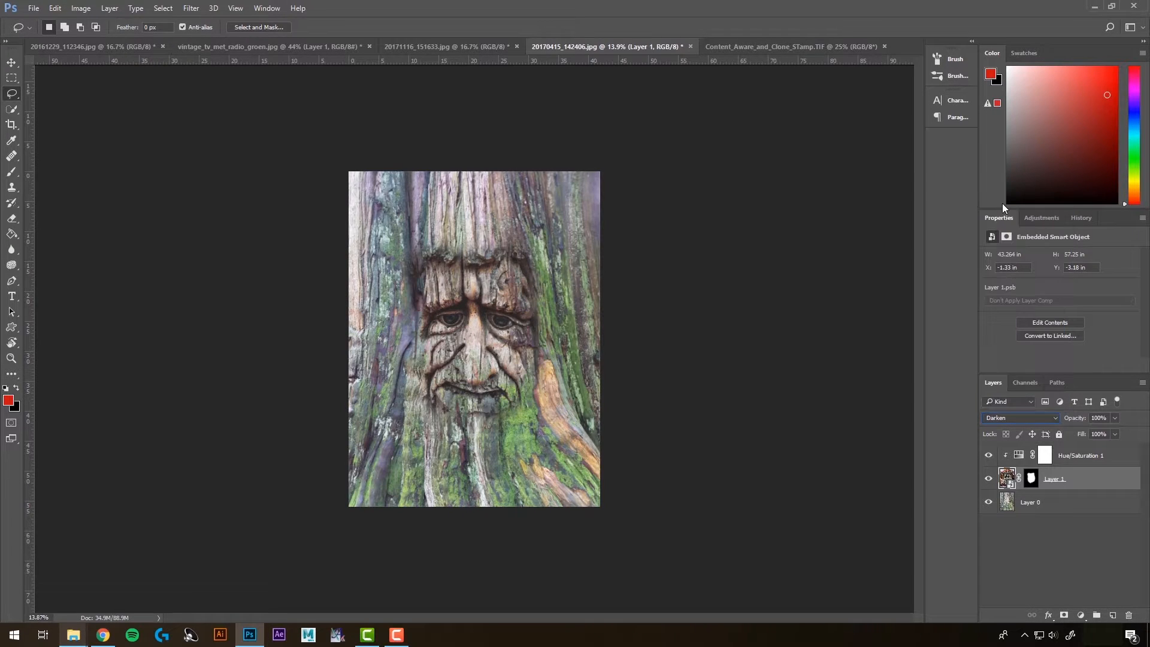
key(Down)
key(Down)
key(Down)
key(Down)
key(Down)
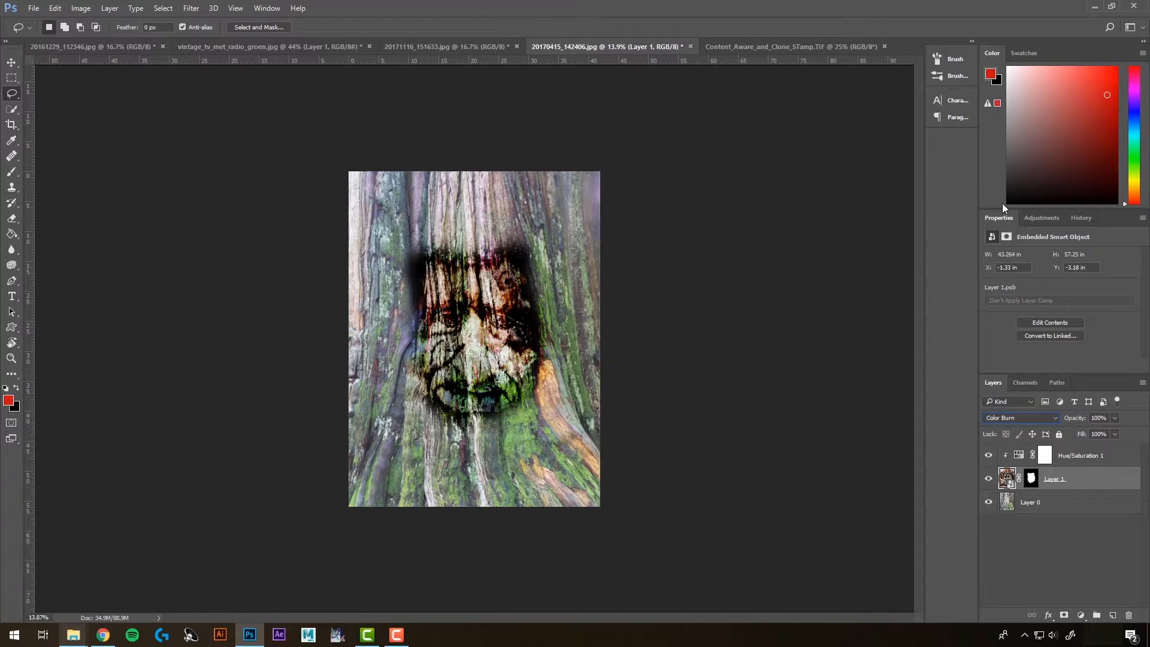
key(Up)
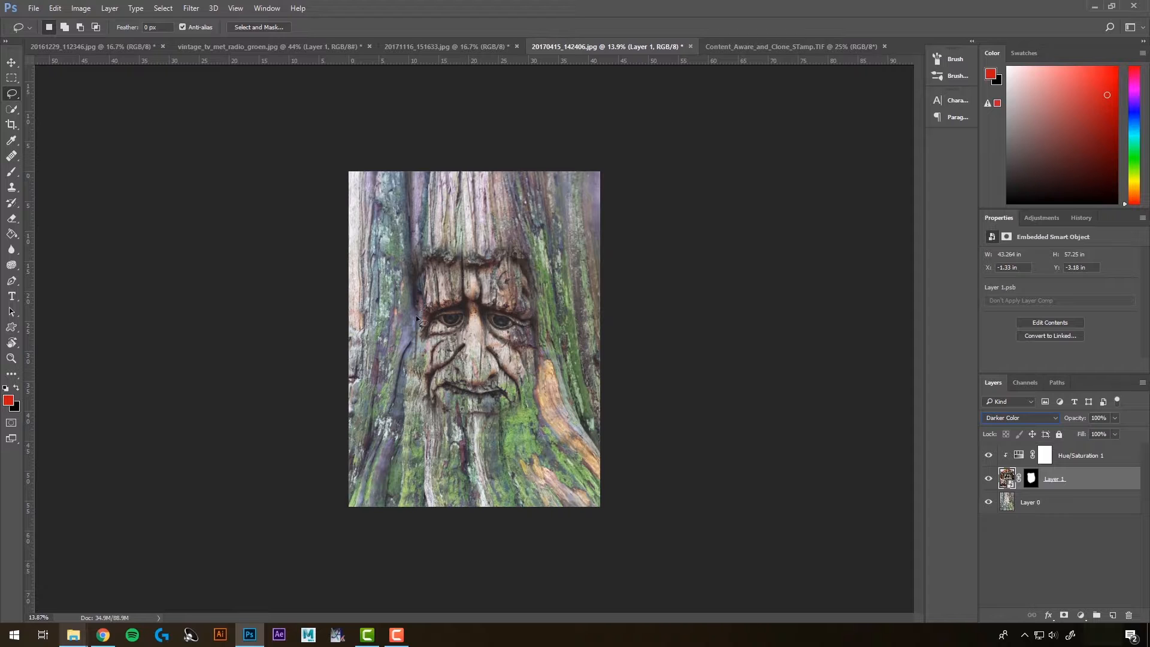
Step: Paint a black Brush stroke down the middle of the face layer's mask and undo it
click(12, 171)
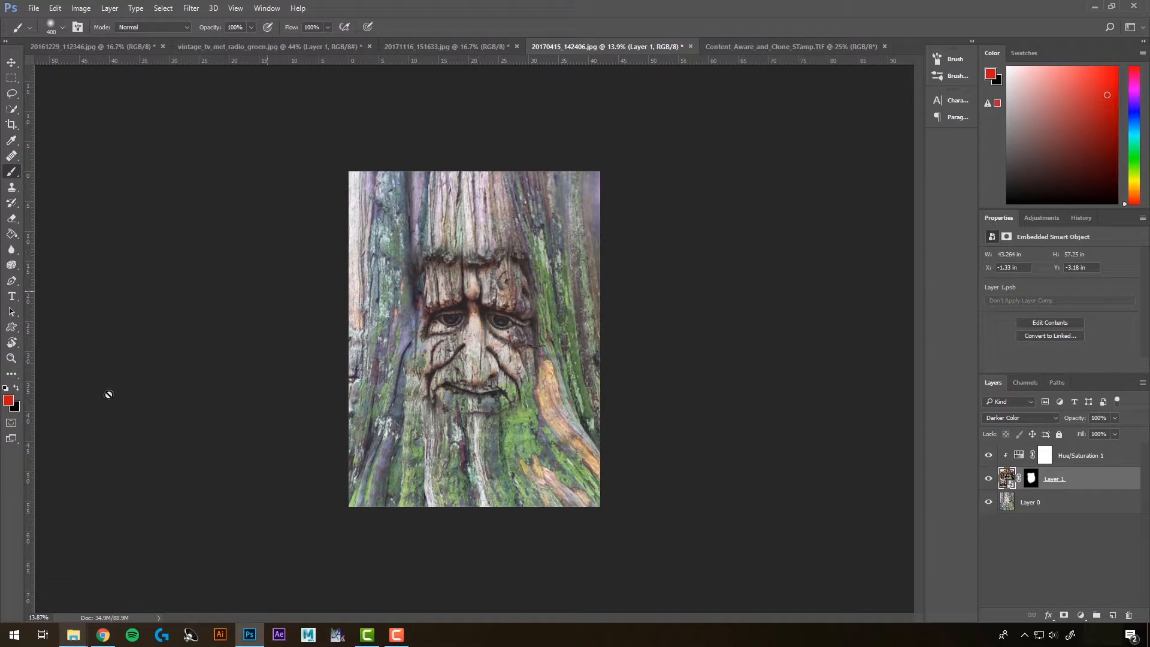
click(5, 388)
click(1033, 479)
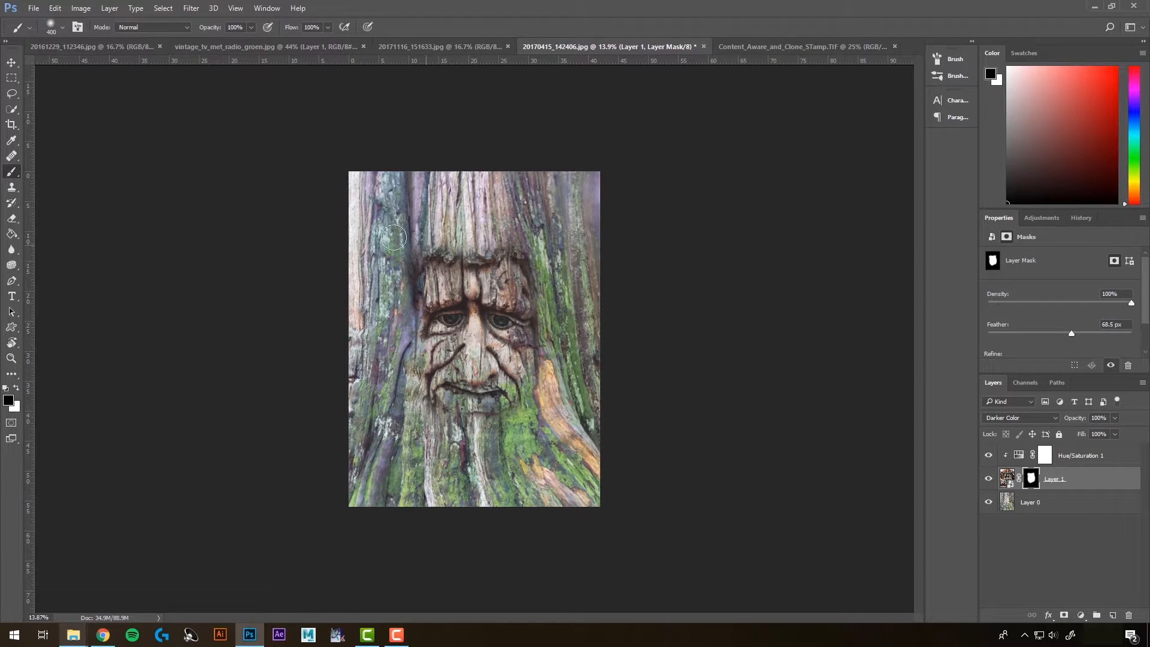
drag(475, 234, 482, 446)
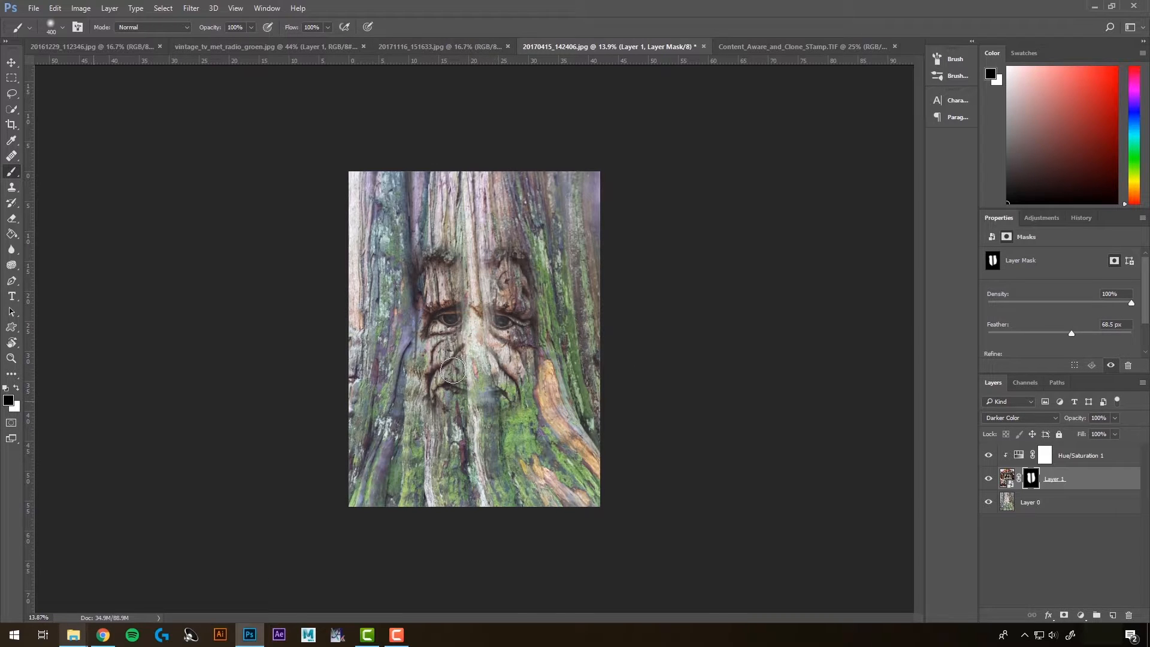
key(ctrl+z)
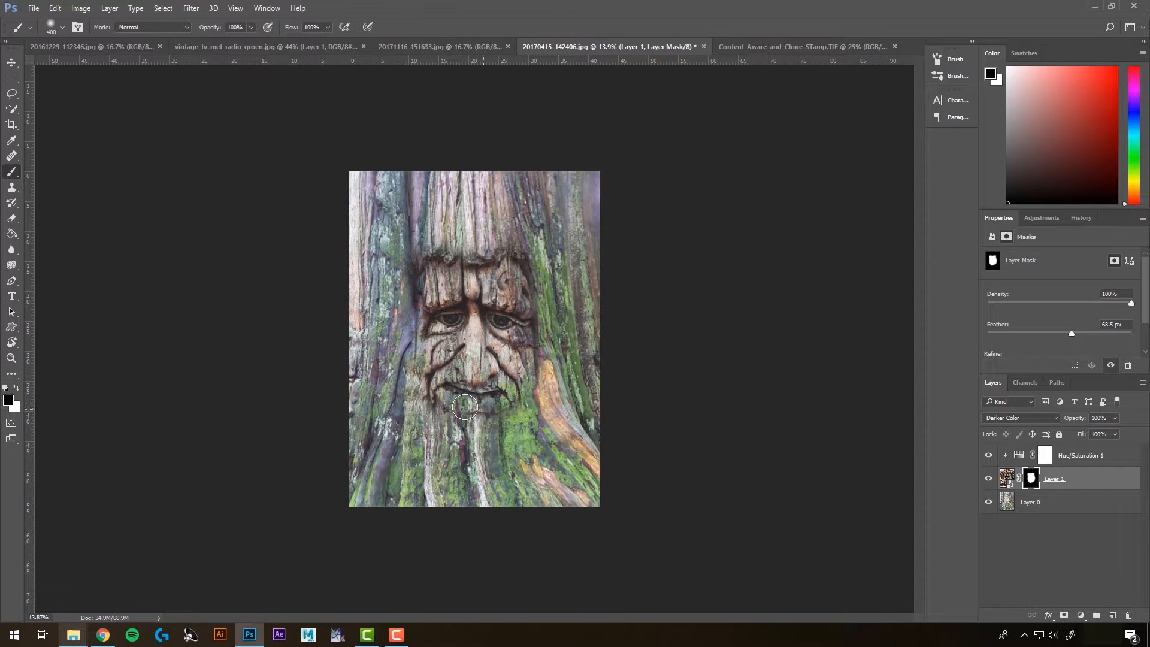
Step: Refine the face layer's mask with a 200 px brush, alternating white and black strokes around the mouth and cheeks
click(17, 387)
key(bracketleft)
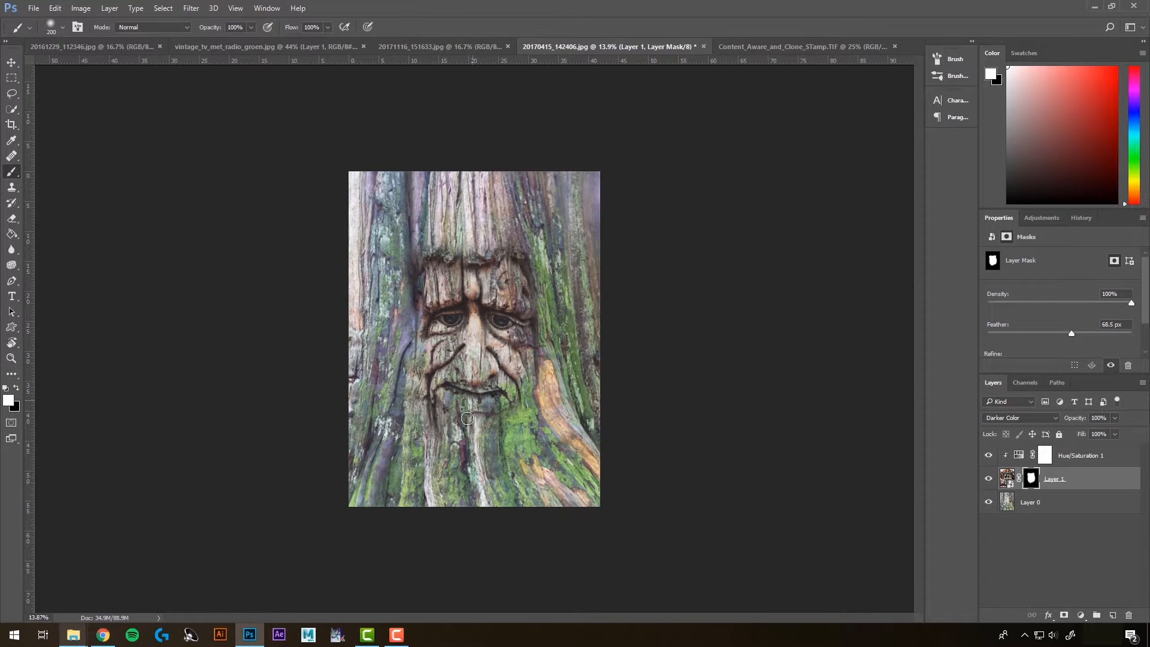
mouse_move(499, 412)
mouse_down()
mouse_move(523, 413)
mouse_move(534, 383)
mouse_up()
key(x)
drag(527, 412, 510, 420)
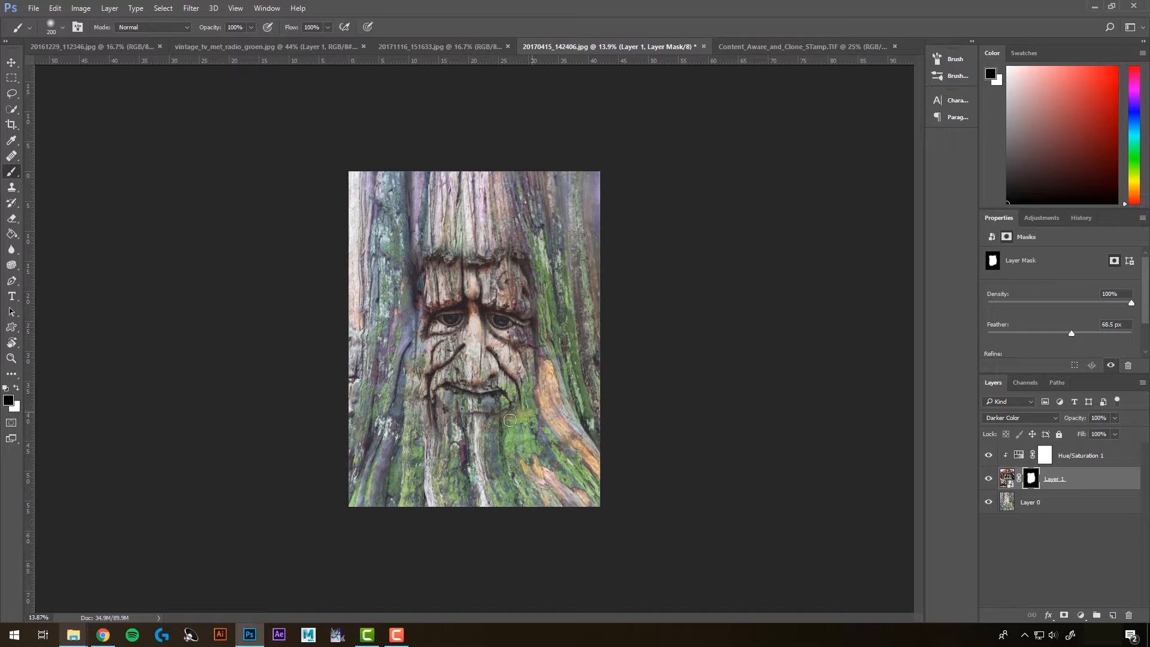
key(x)
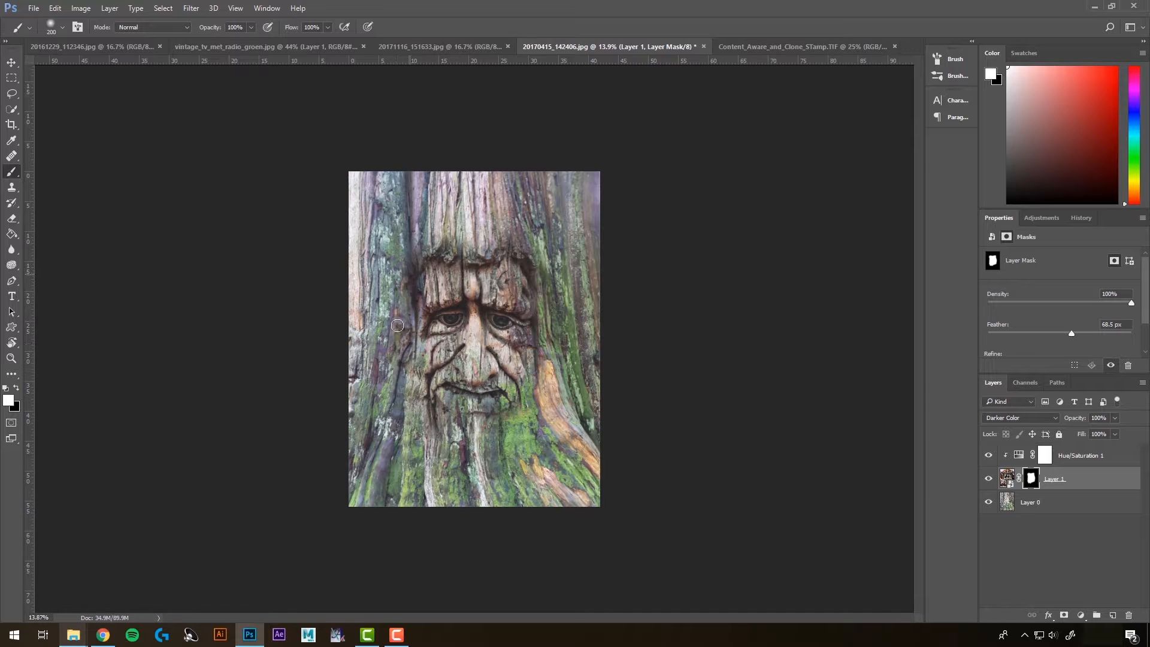
mouse_move(392, 391)
mouse_down()
mouse_move(415, 429)
mouse_move(461, 448)
mouse_up()
key(x)
drag(395, 316, 404, 357)
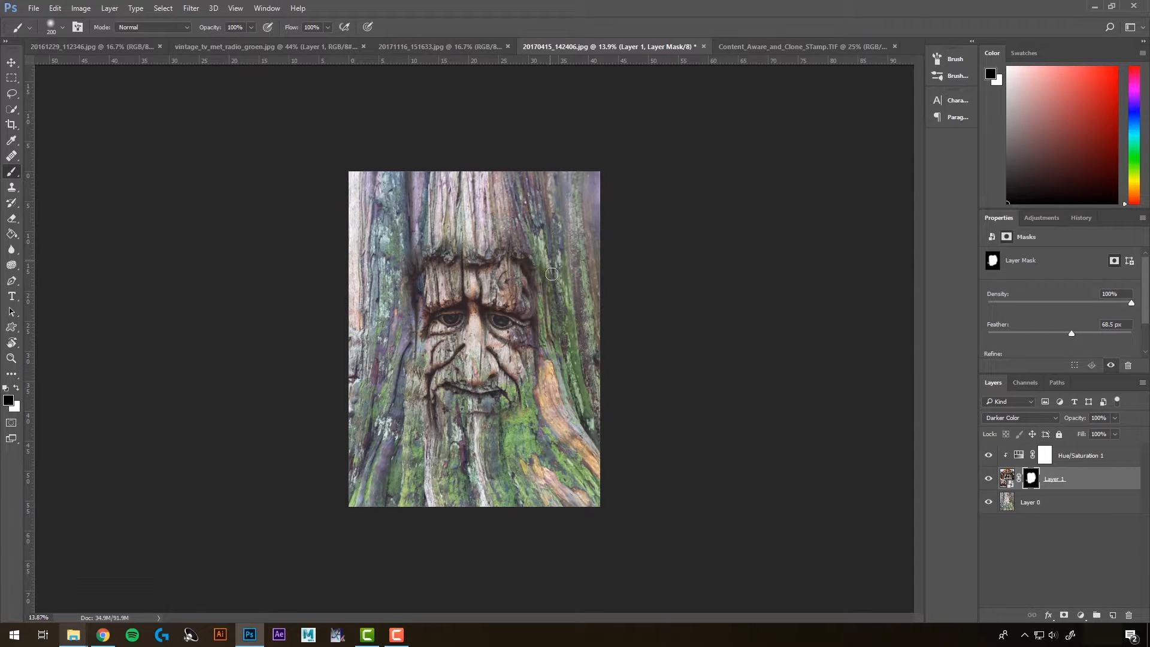
scroll(666, 448, down, 5)
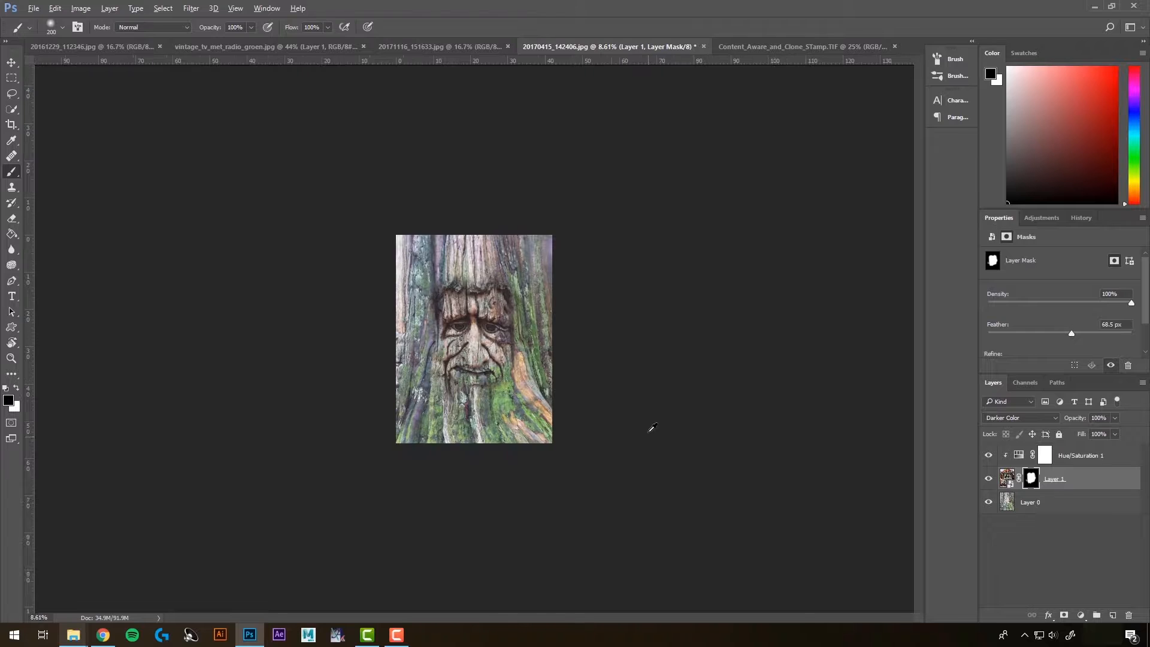
scroll(577, 358, up, 1)
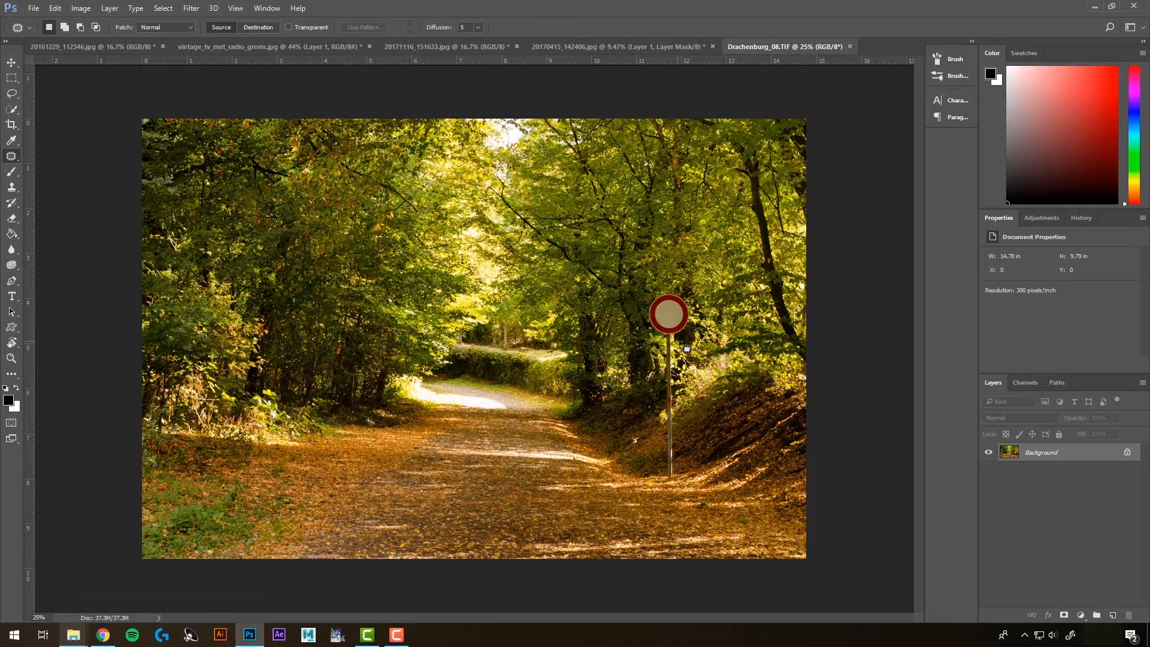
Step: Convert the forest road photo's background into Layer 0 and duplicate it as Layer 0 copy
double_click(1048, 453)
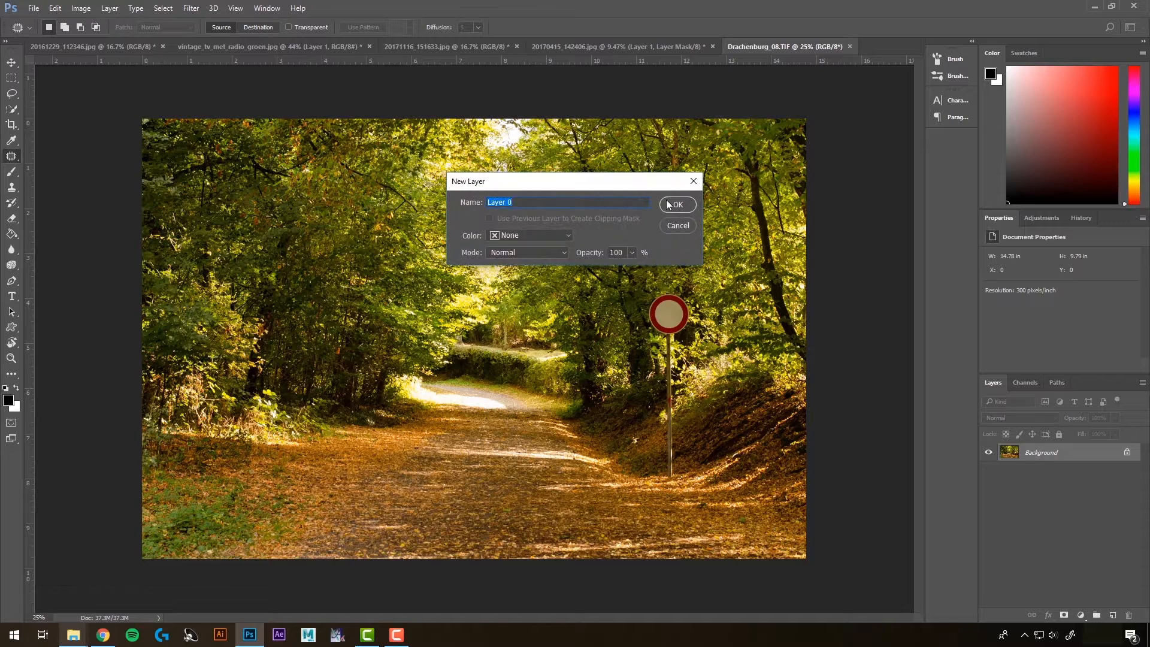
click(670, 204)
right_click(1042, 455)
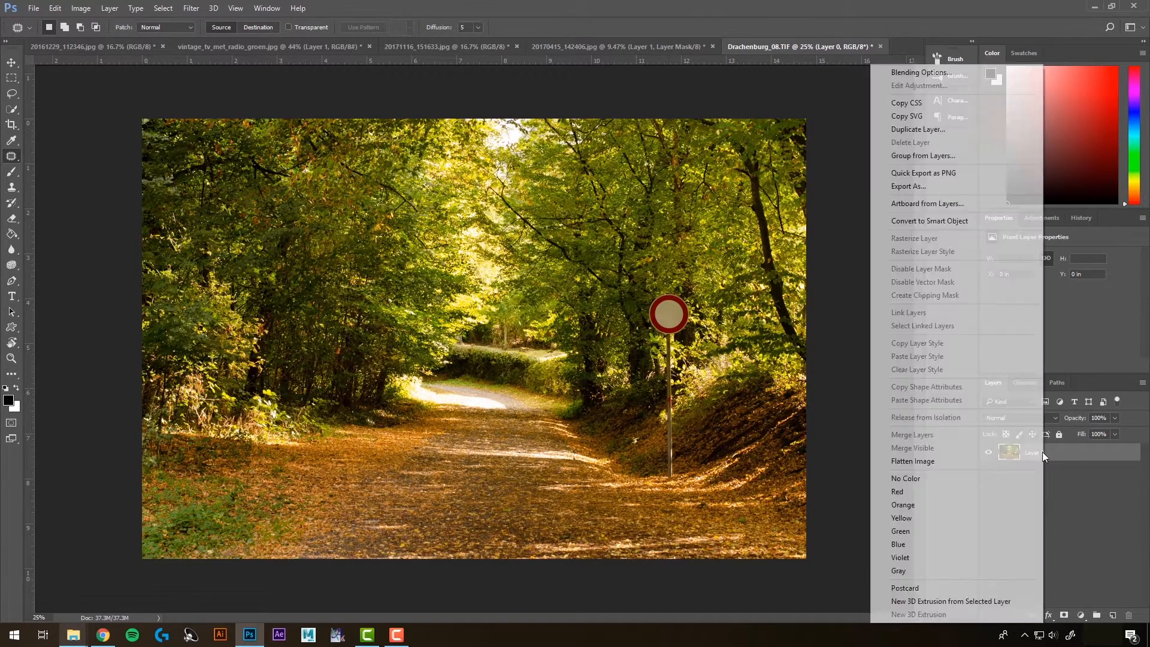
click(922, 131)
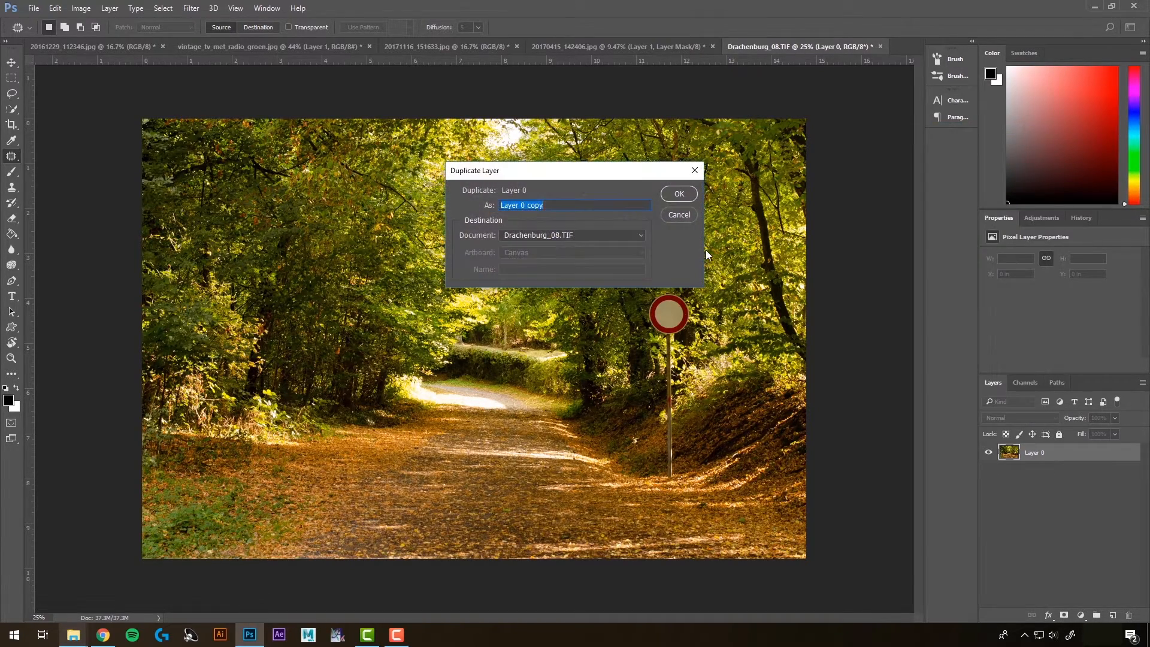
click(680, 195)
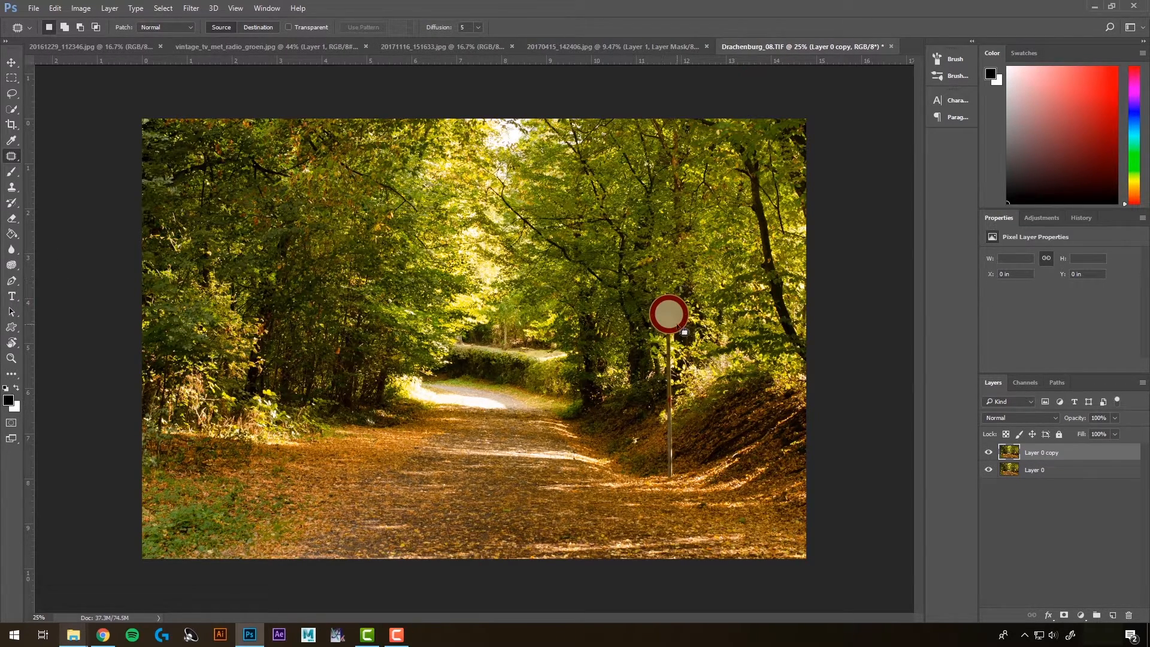
Step: Lasso-select the road sign and its pole, then fill the selection with Content-Aware fill
click(11, 94)
click(11, 94)
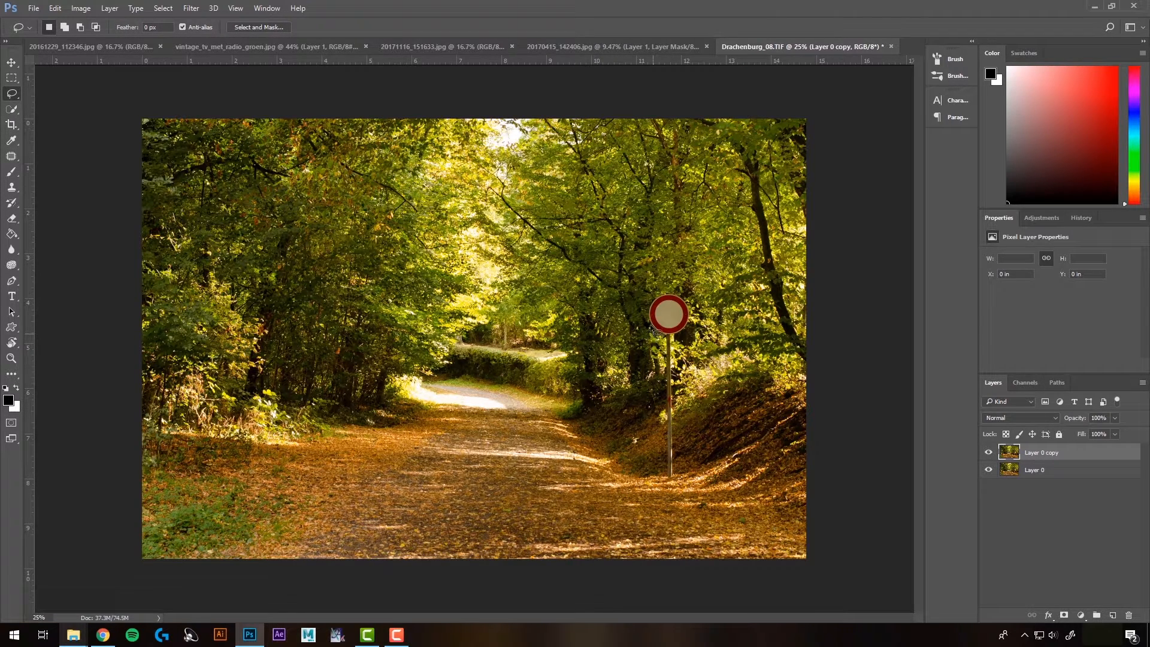
mouse_move(655, 303)
mouse_down()
mouse_move(683, 297)
mouse_move(693, 328)
mouse_move(680, 344)
mouse_move(678, 473)
mouse_up()
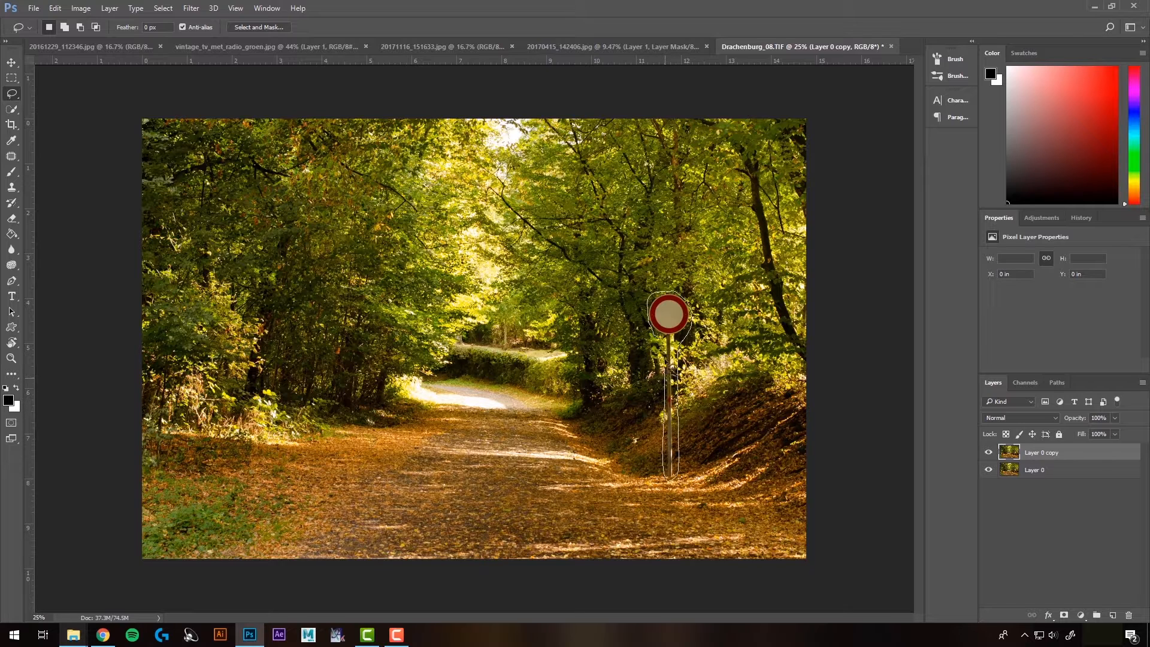
drag(660, 340, 661, 341)
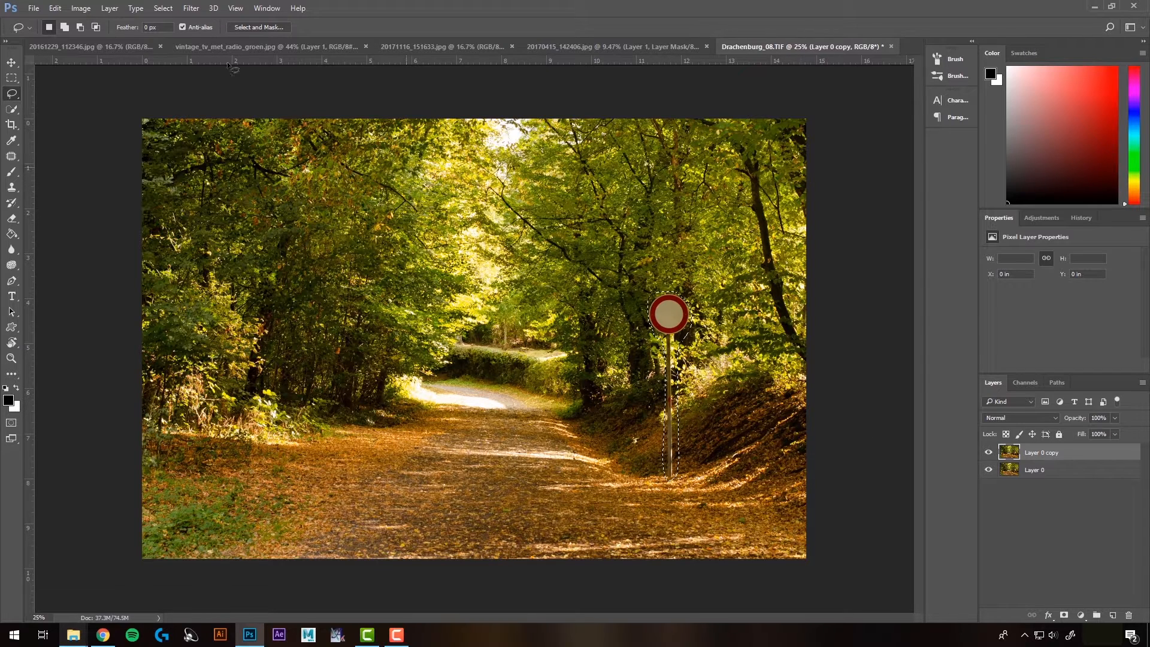
click(55, 9)
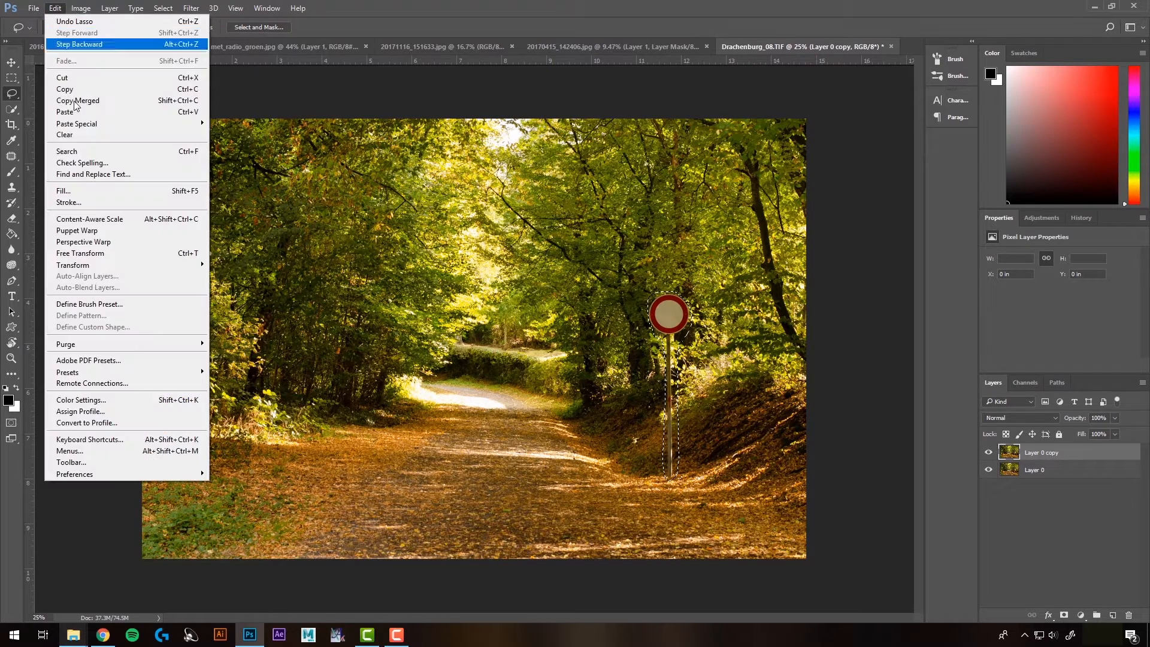
click(82, 191)
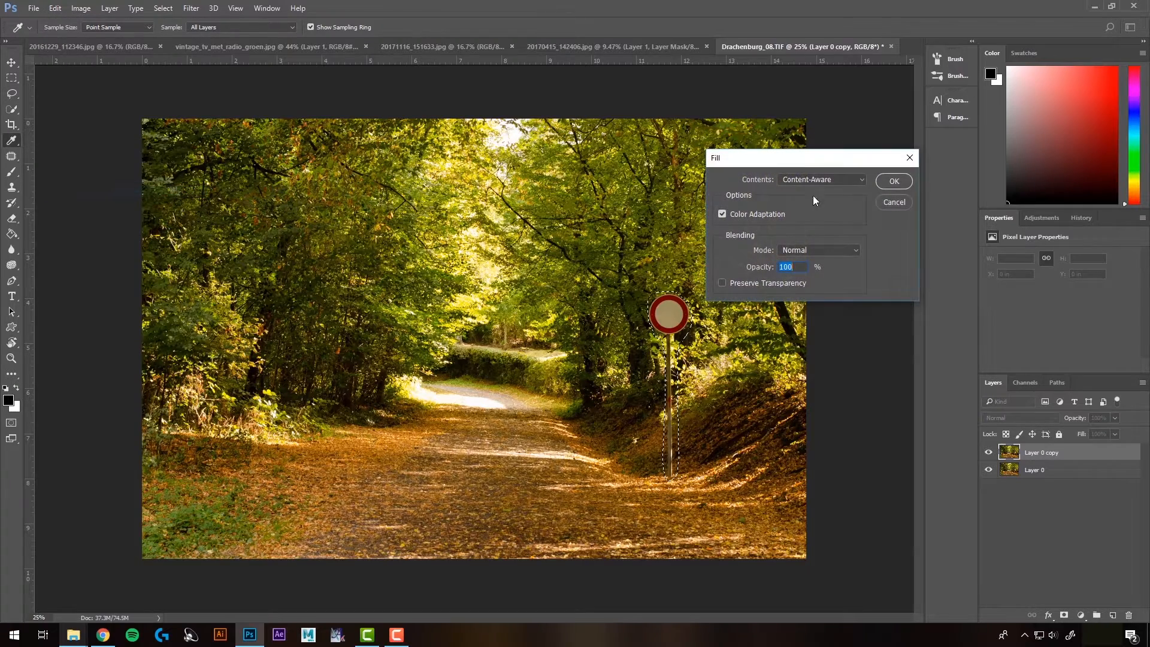
click(894, 181)
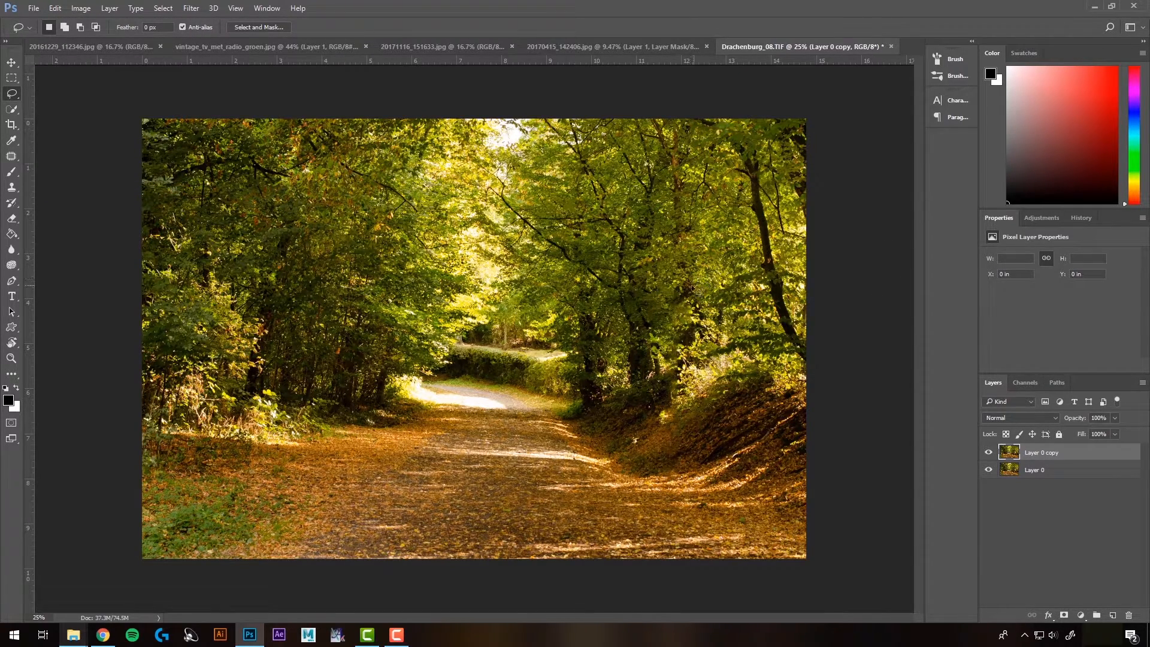
Step: Delete the Layer 0 copy layer
scroll(692, 402, up, 6)
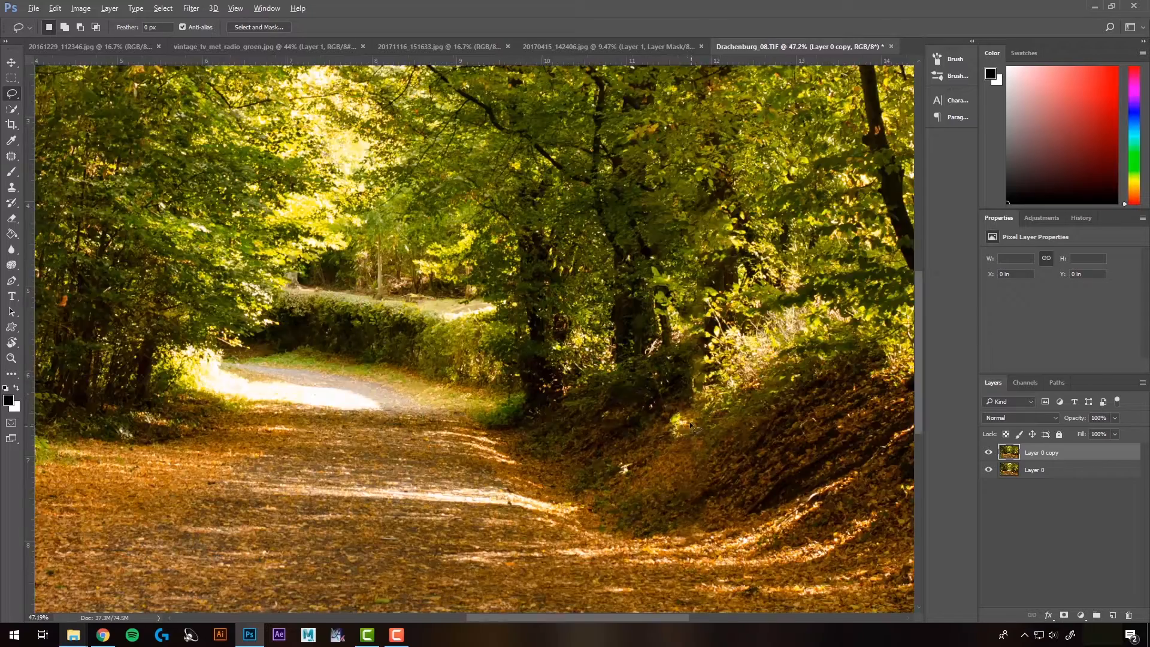
scroll(614, 390, down, 8)
key(s)
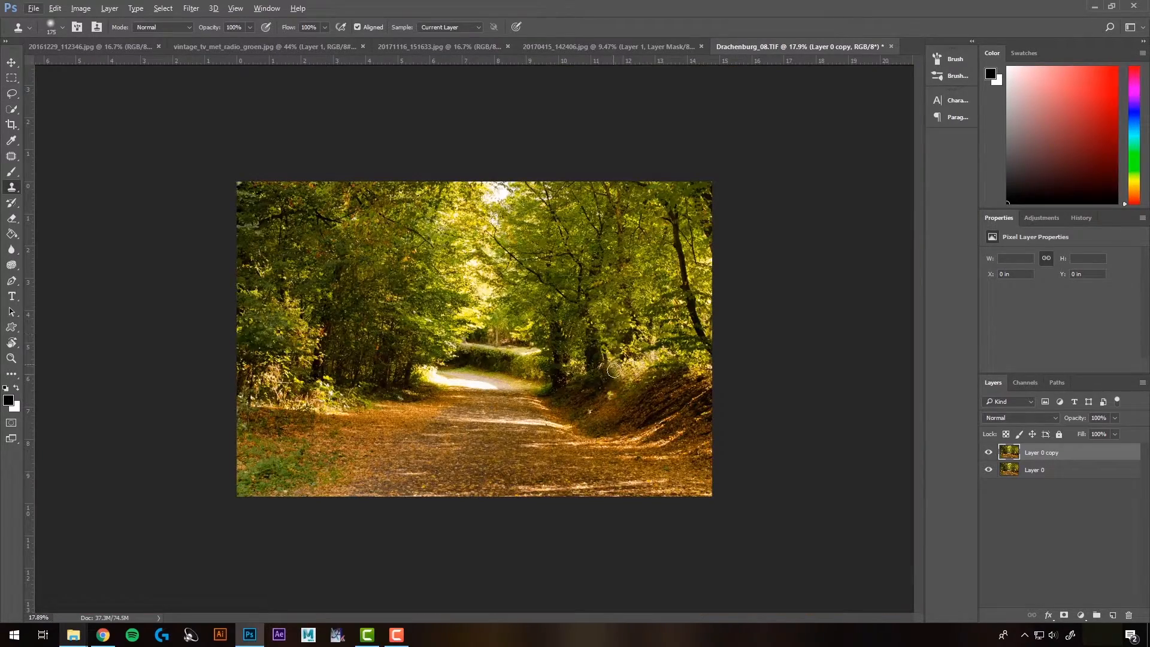
scroll(759, 511, down, 2)
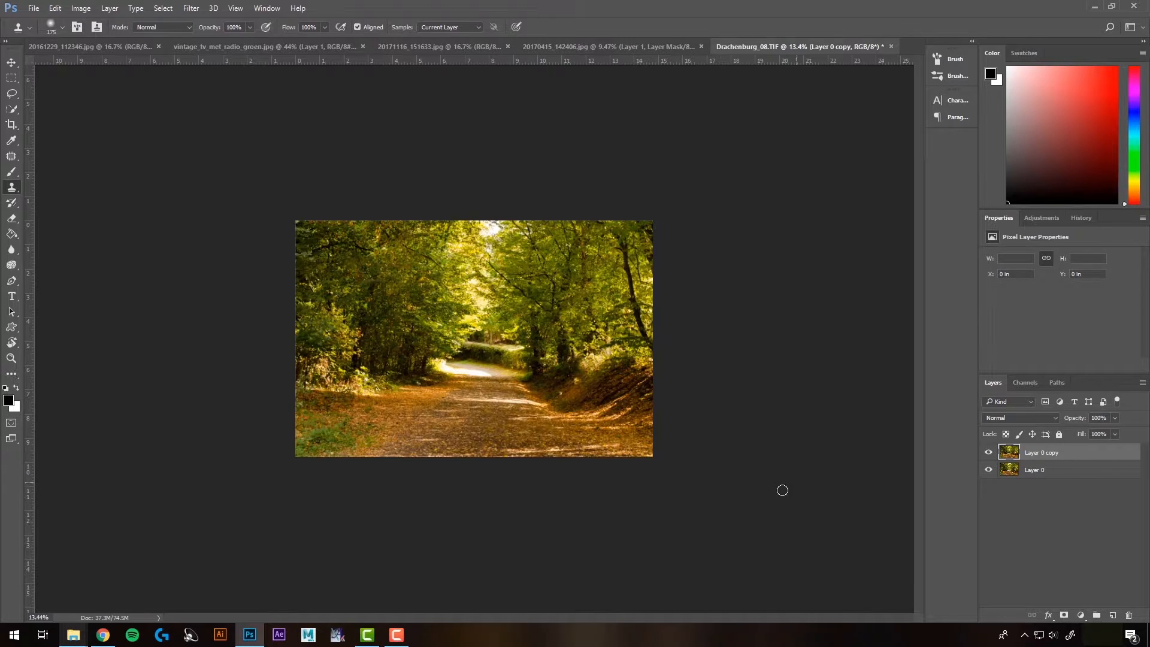
scroll(750, 474, up, 2)
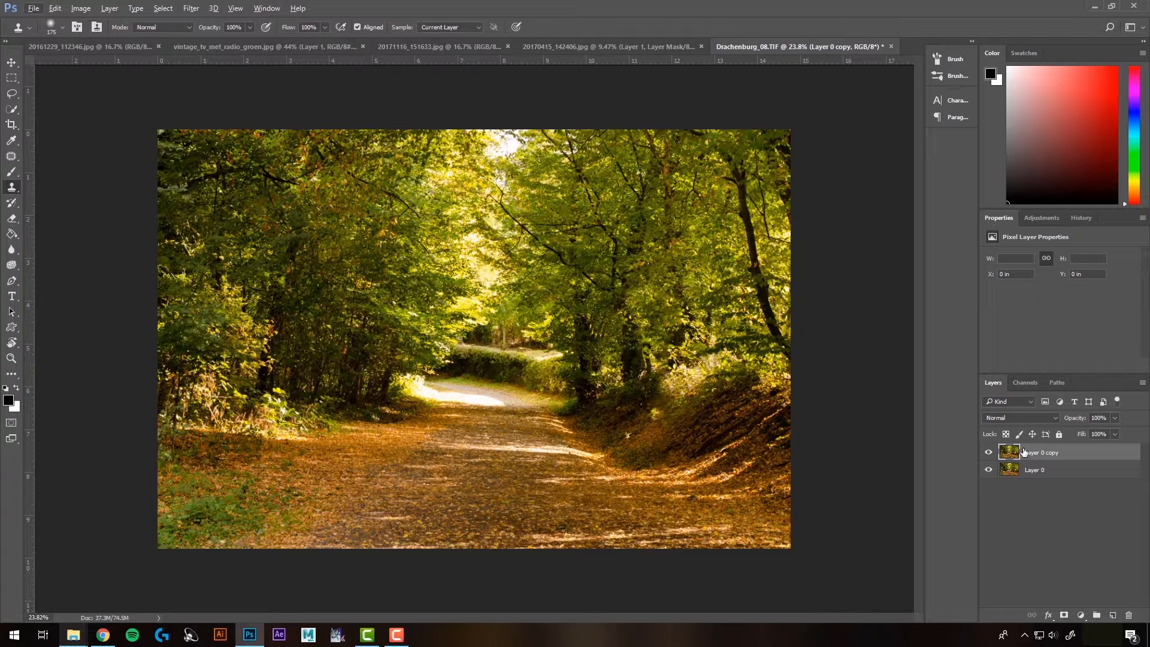
key(Delete)
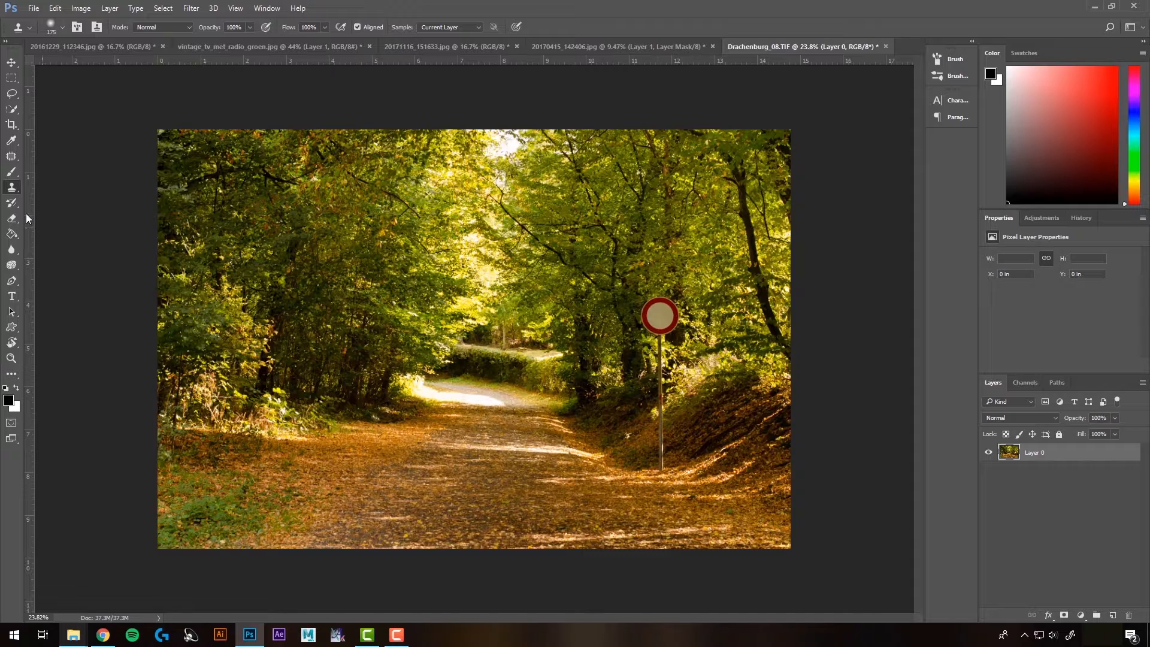
Step: Duplicate Layer 0 as Layer 0 copy
right_click(1040, 453)
click(897, 126)
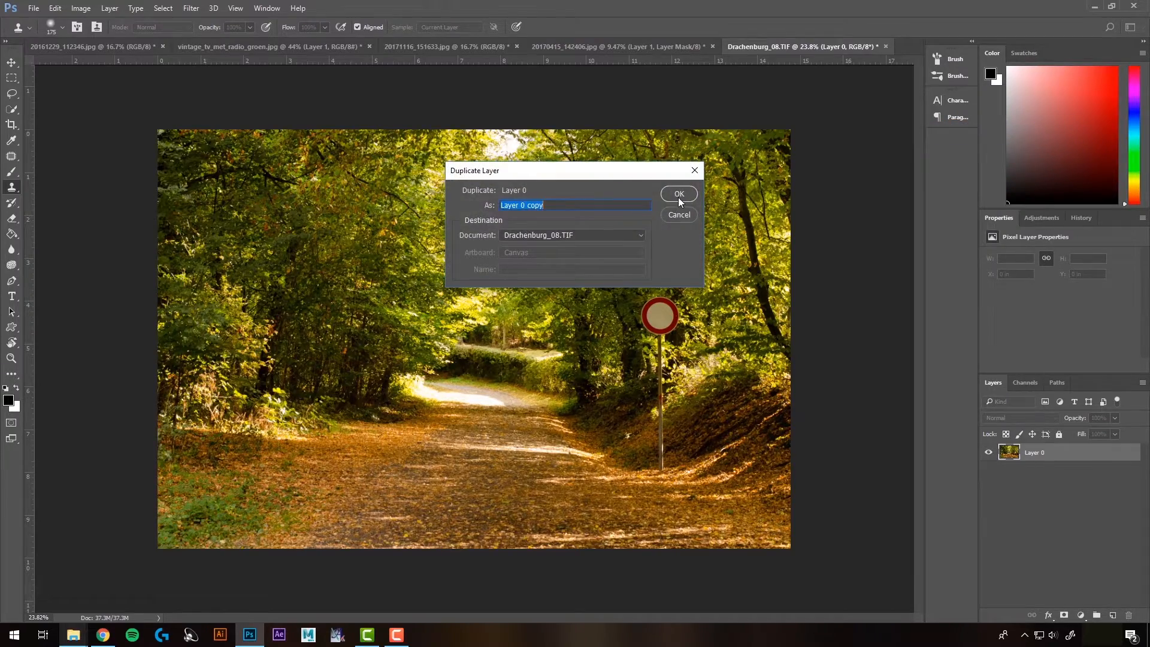
click(679, 194)
Step: Patch the road sign by drawing a Patch tool selection around it and dragging it onto the foliage to its left
click(12, 156)
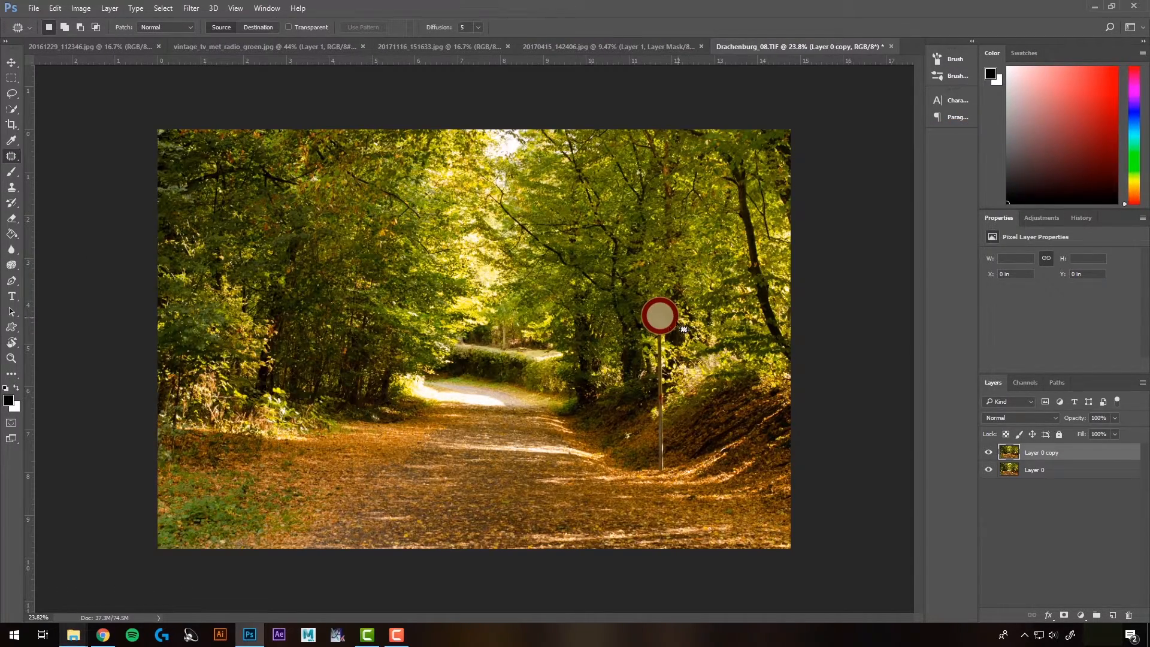
scroll(670, 335, up, 5)
drag(730, 343, 586, 290)
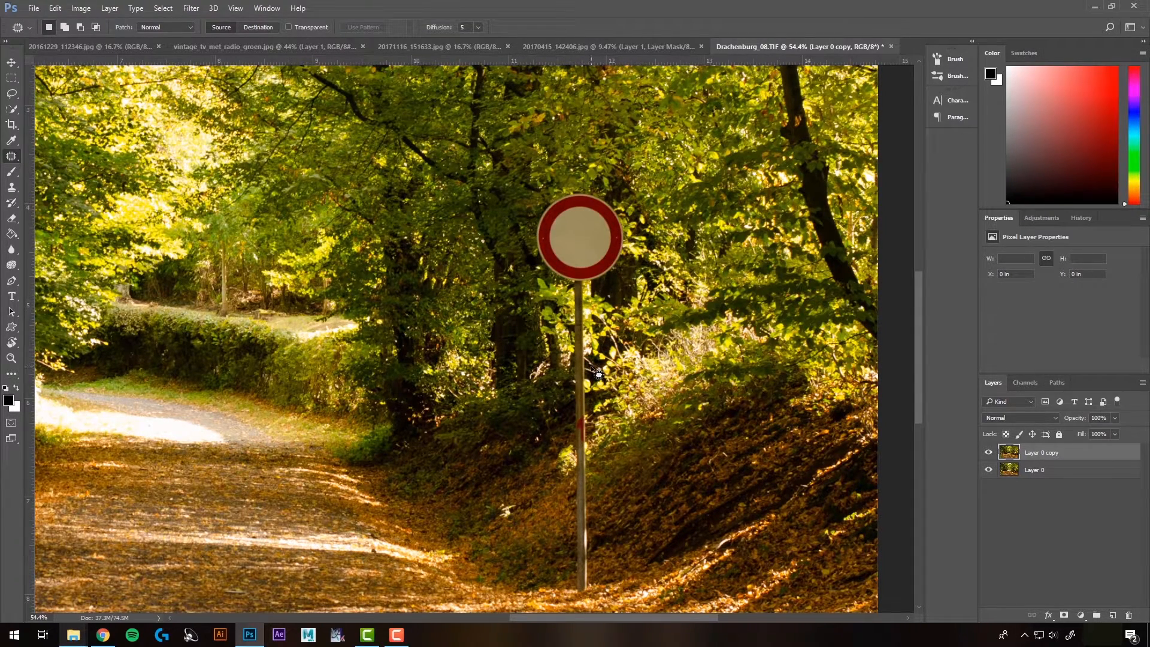
mouse_move(590, 365)
mouse_down()
mouse_move(569, 364)
mouse_move(566, 312)
mouse_move(540, 269)
mouse_move(547, 210)
mouse_move(615, 196)
mouse_move(636, 262)
mouse_move(608, 302)
mouse_move(591, 365)
mouse_up()
drag(585, 263, 427, 270)
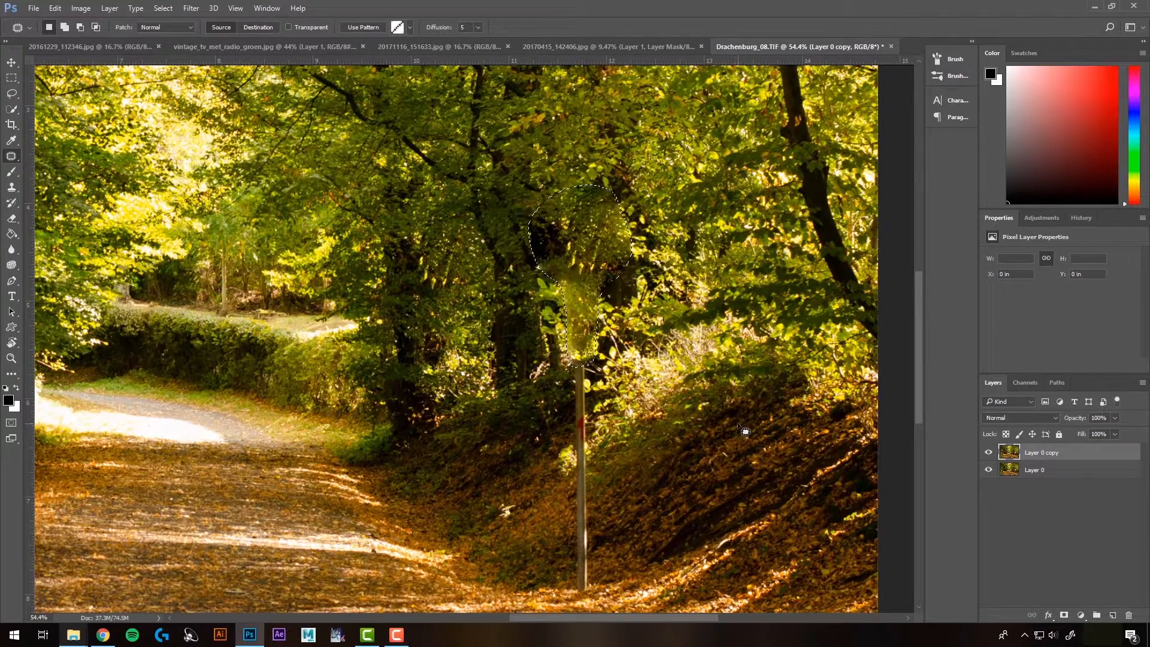
key(ctrl+d)
key(ctrl+0)
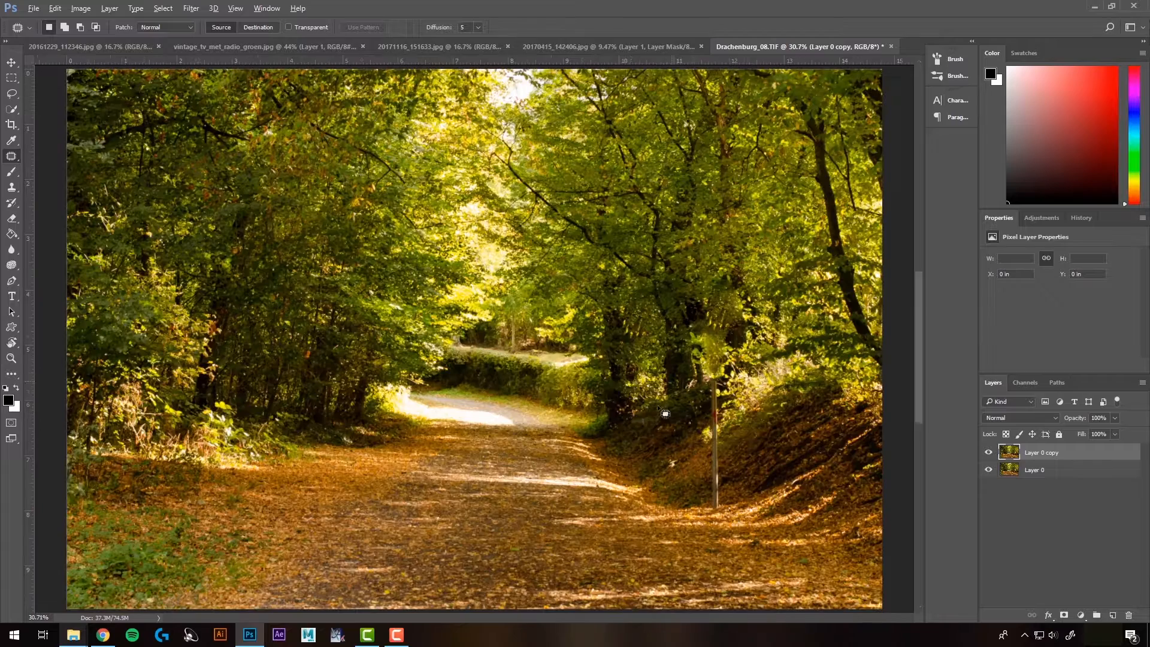
scroll(711, 444, up, 2)
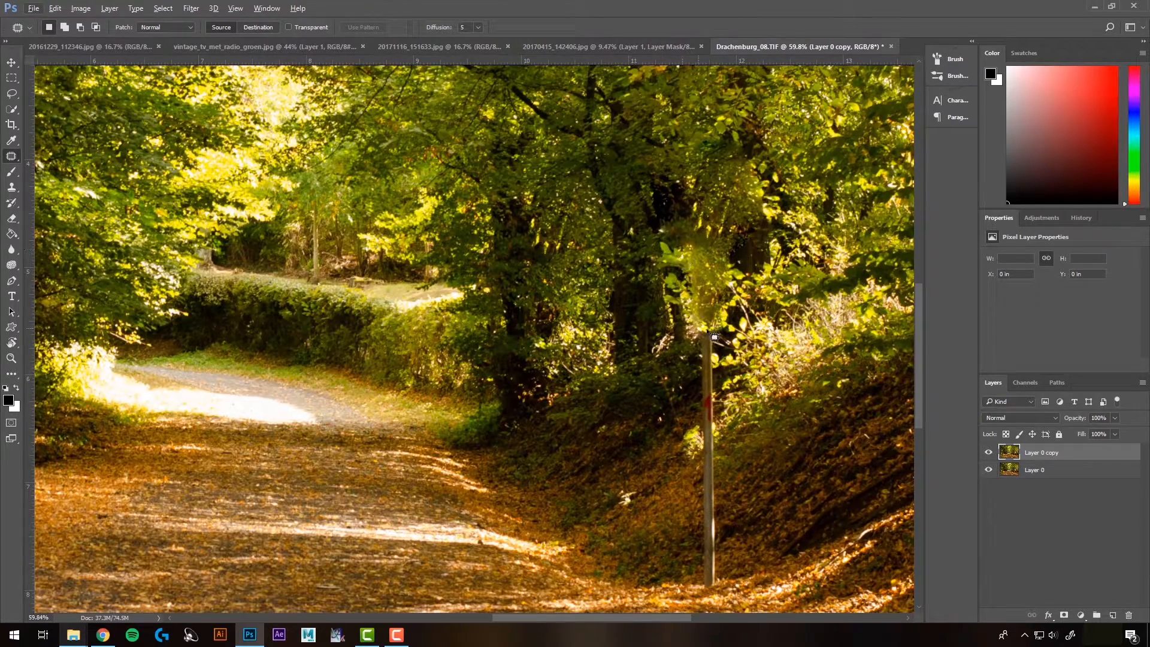
Step: Step backward twice to undo the patch and deselect
key(ctrl+alt+z)
key(ctrl+alt+z)
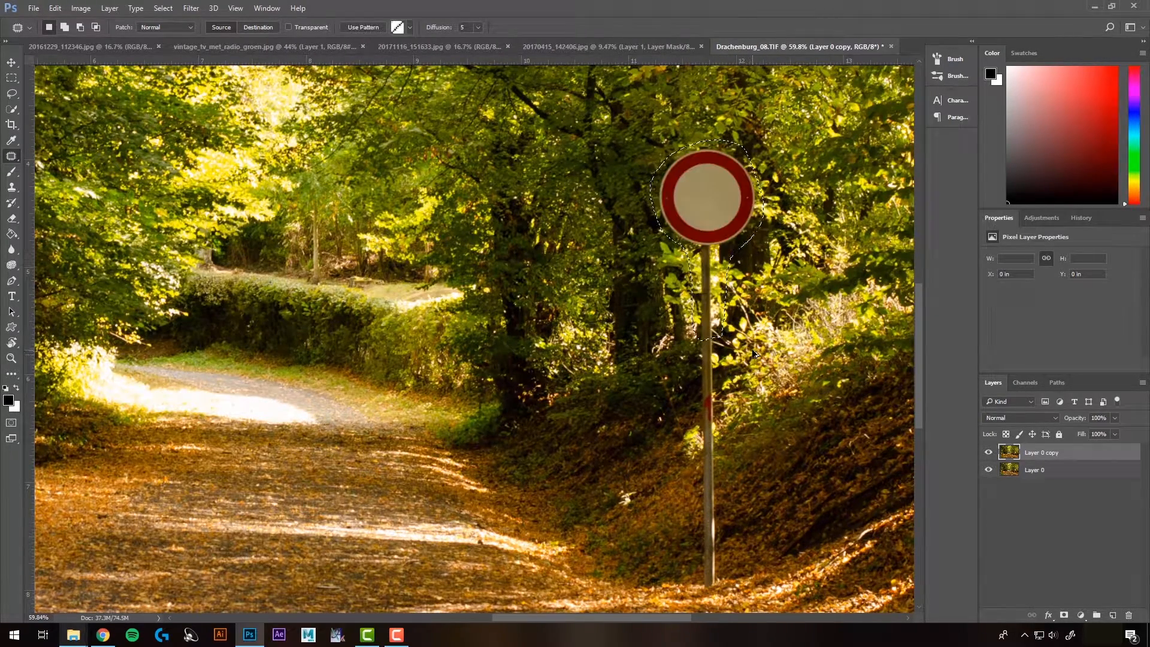
key(ctrl+d)
scroll(770, 285, down, 1)
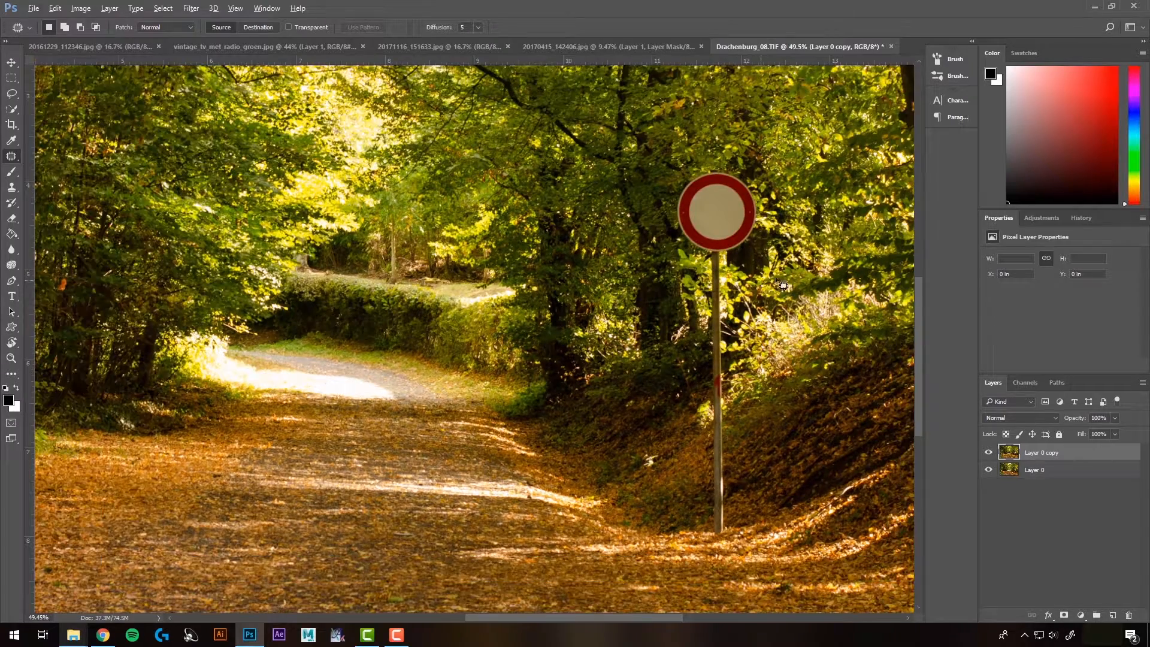
Step: Switch to the Healing Brush and paint over the sign's disc and upper pole with sampled foliage
scroll(782, 264, right, 5)
right_click(12, 157)
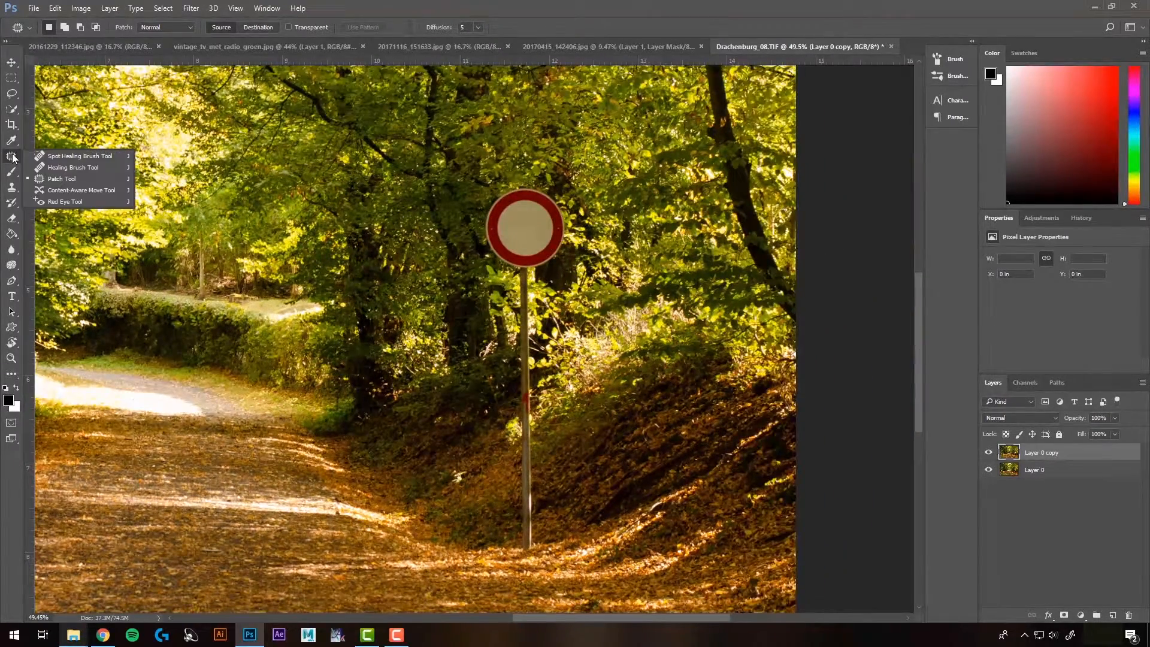
click(82, 168)
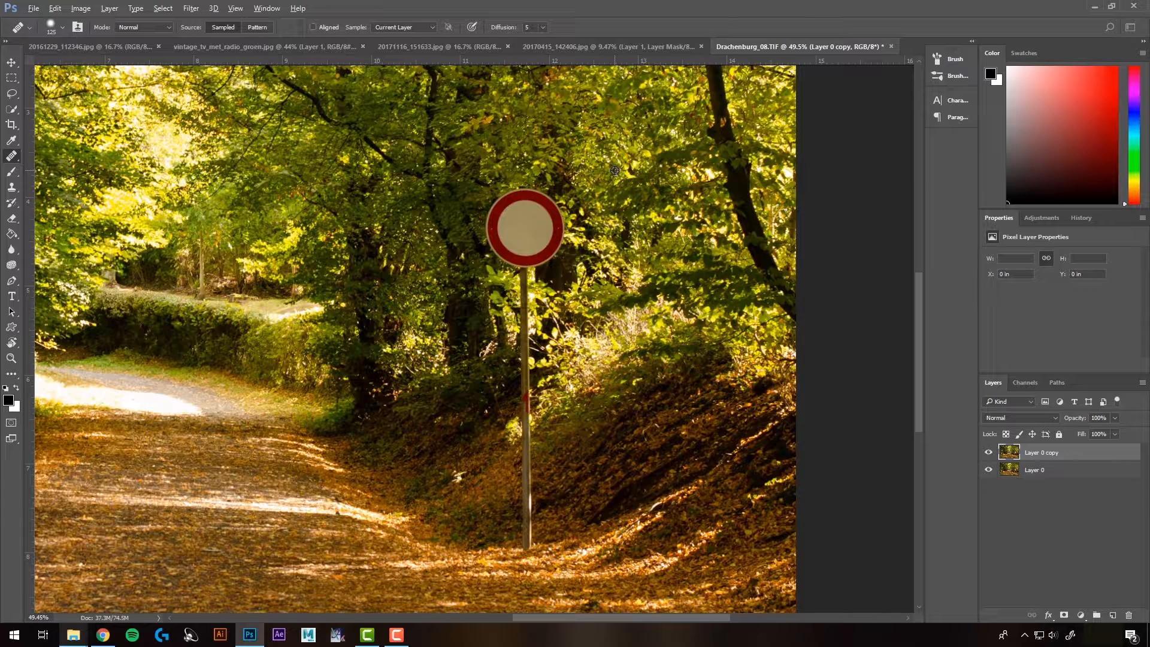
mouse_move(530, 226)
mouse_down()
mouse_move(532, 202)
mouse_move(511, 207)
mouse_move(519, 243)
mouse_move(549, 215)
mouse_move(551, 245)
mouse_move(523, 259)
mouse_move(497, 220)
mouse_move(536, 256)
mouse_up()
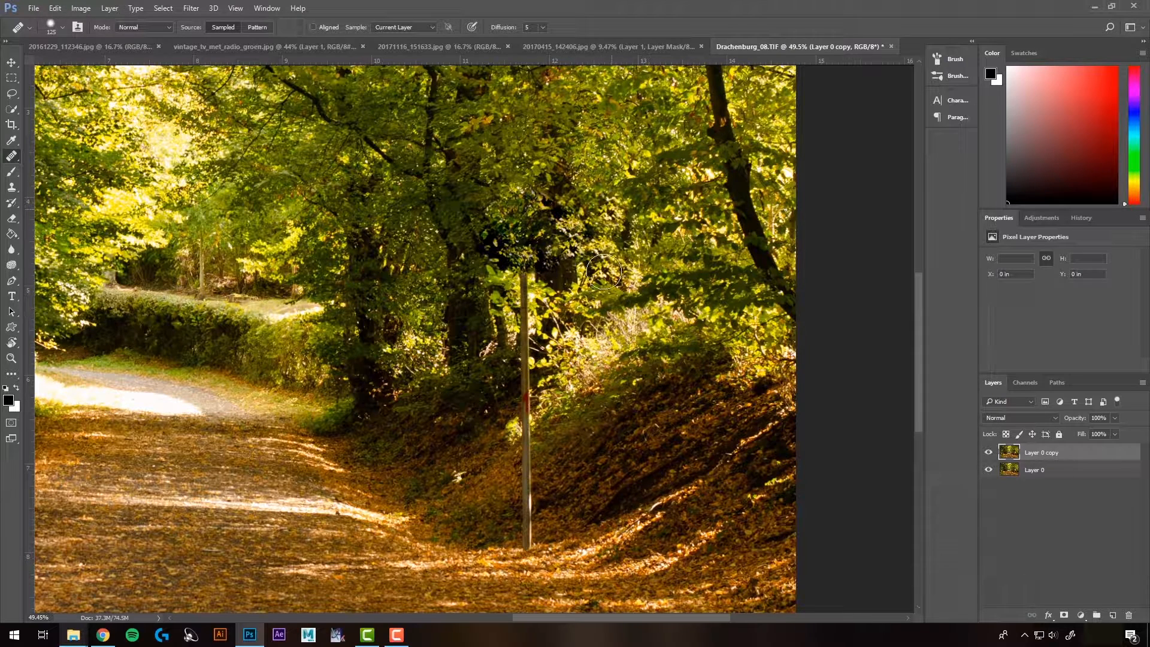
alt+click(495, 295)
drag(528, 263, 523, 340)
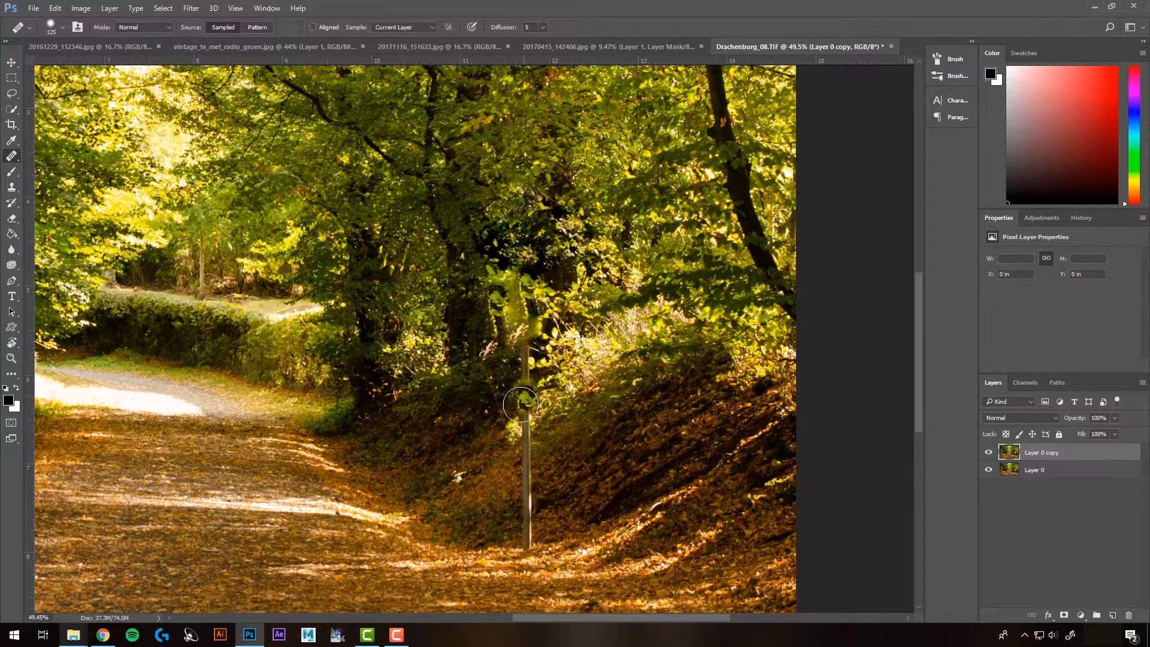
Step: Reduce the Healing Brush to 90 px and heal down the rest of the pole
key(bracketleft)
key(bracketleft)
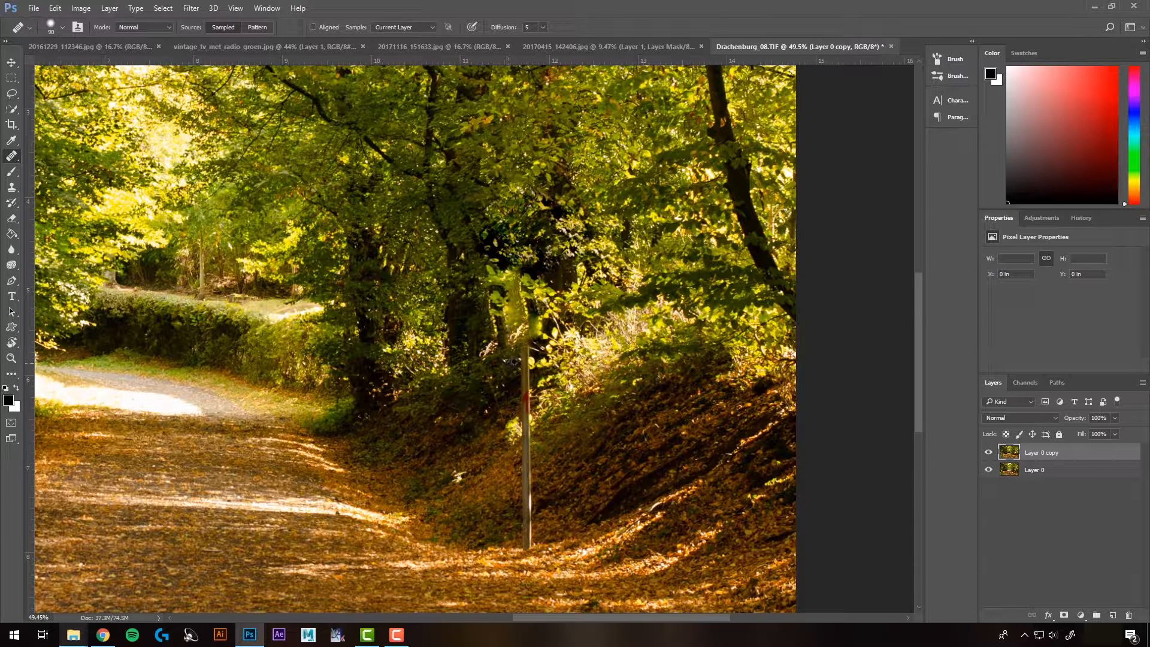
drag(526, 358, 524, 547)
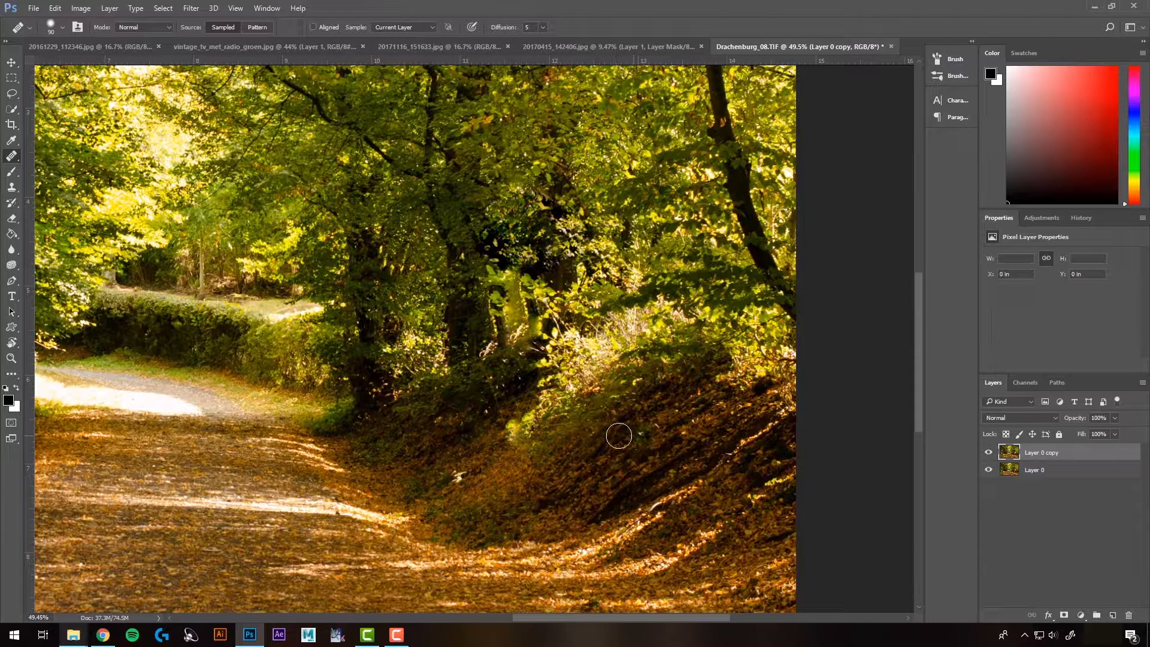
Step: Resample nearby foliage and heal the blotchy area where the sign's disc was
key(ctrl+0)
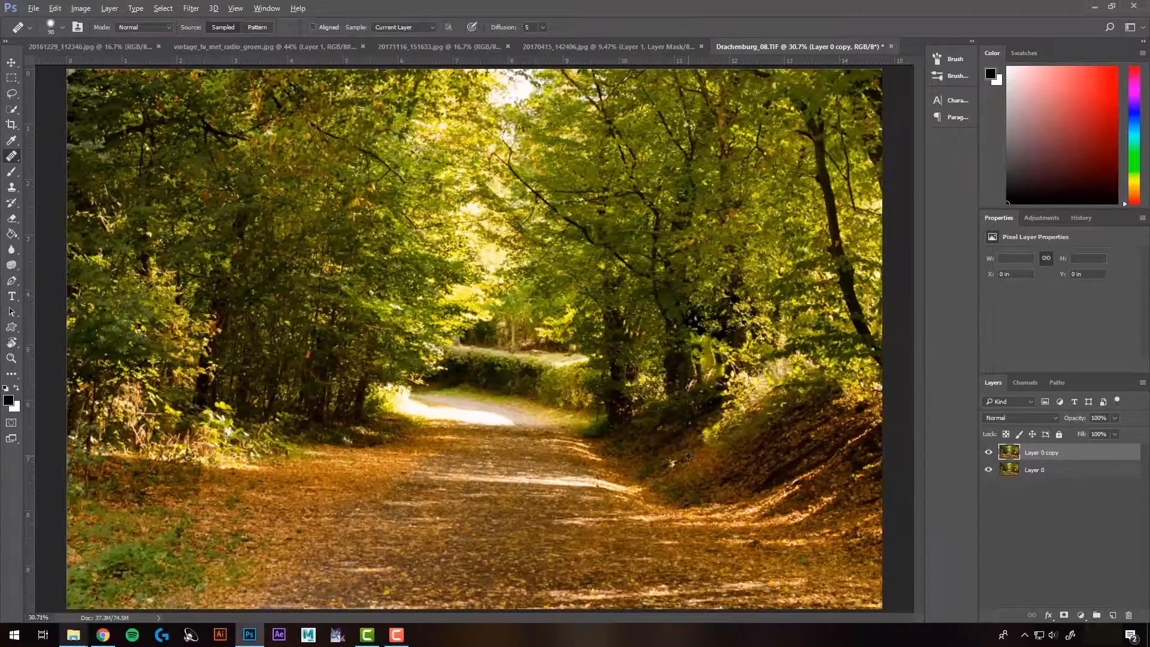
scroll(688, 456, up, 5)
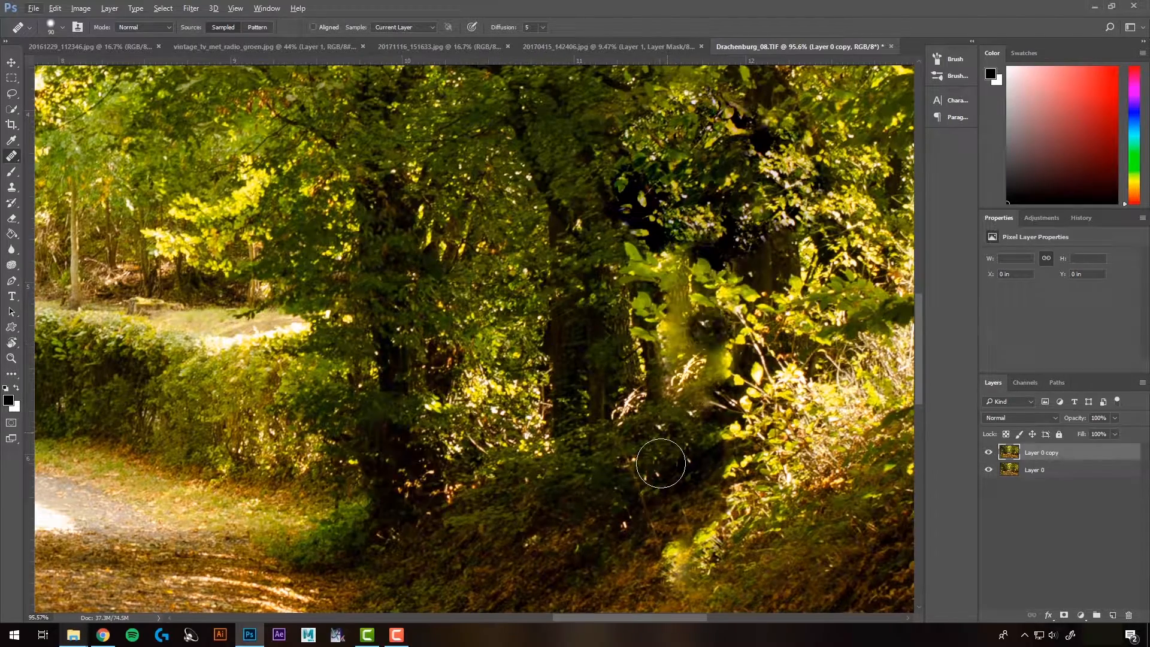
alt+click(811, 306)
mouse_move(683, 292)
mouse_down()
mouse_move(662, 288)
mouse_move(696, 414)
mouse_up()
scroll(706, 426, down, 5)
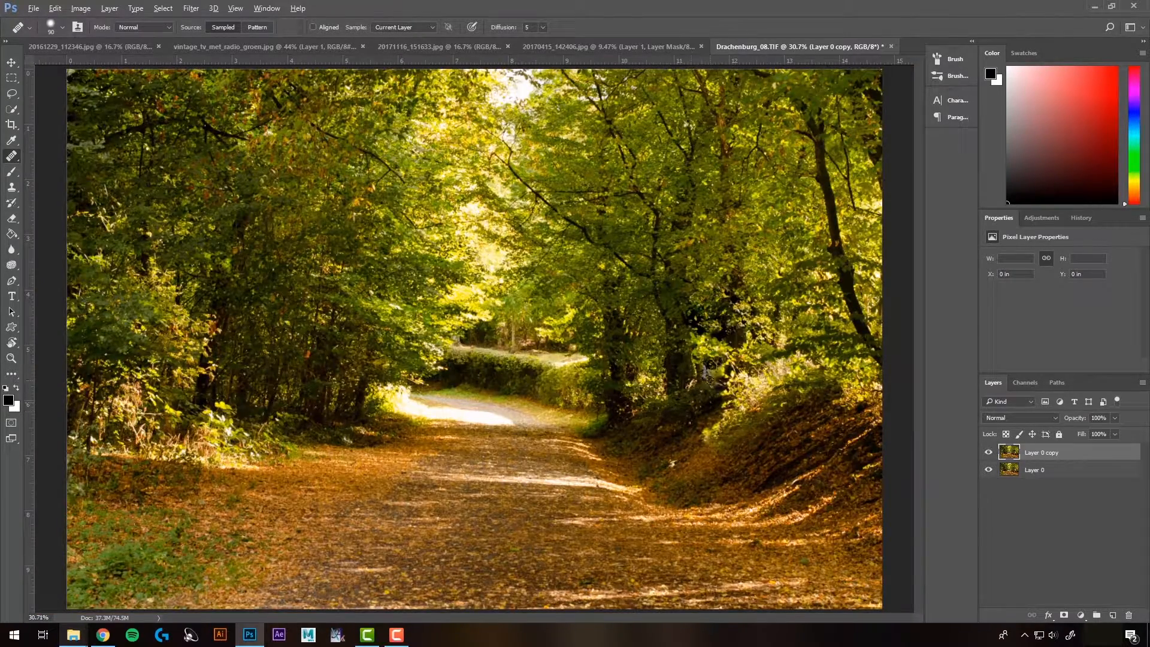
scroll(709, 377, down, 3)
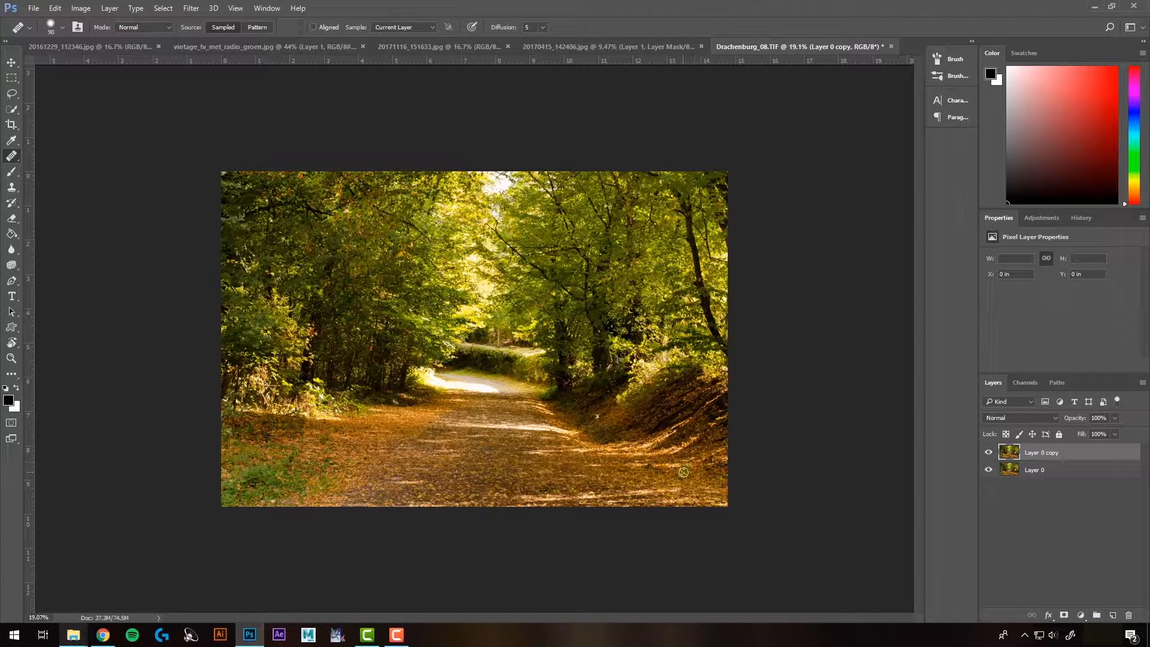
scroll(683, 472, up, 6)
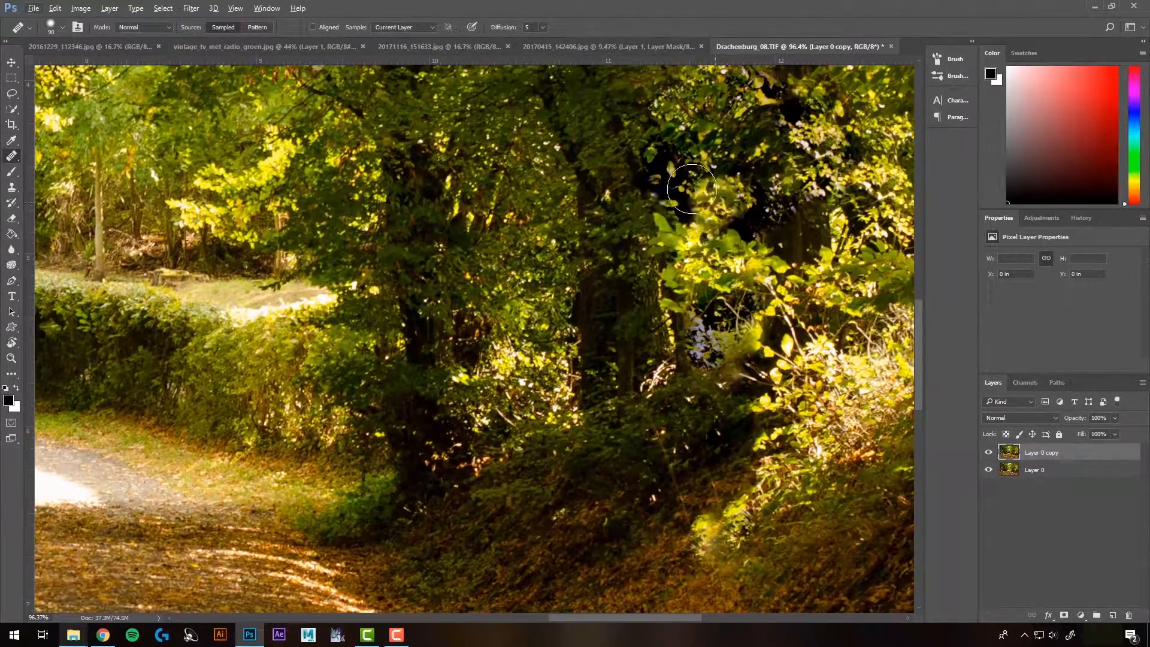
scroll(678, 420, down, 5)
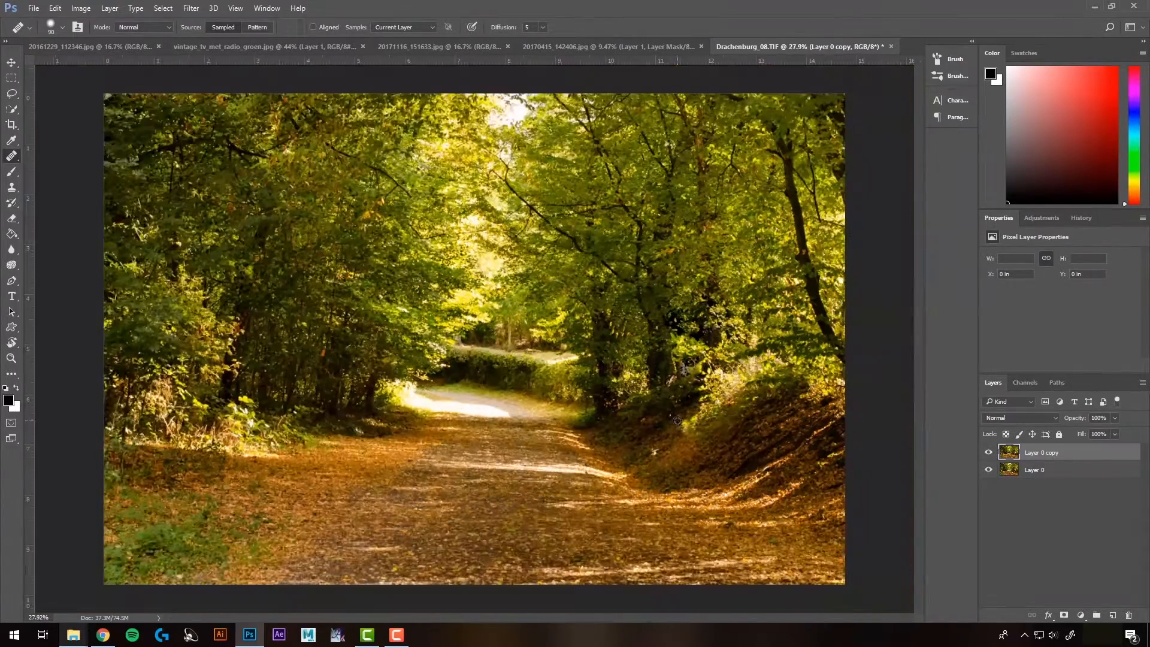
Step: Delete Layer 0 copy, duplicate Layer 0 again as Layer 0 copy, and switch to the Clone Stamp tool
key(Delete)
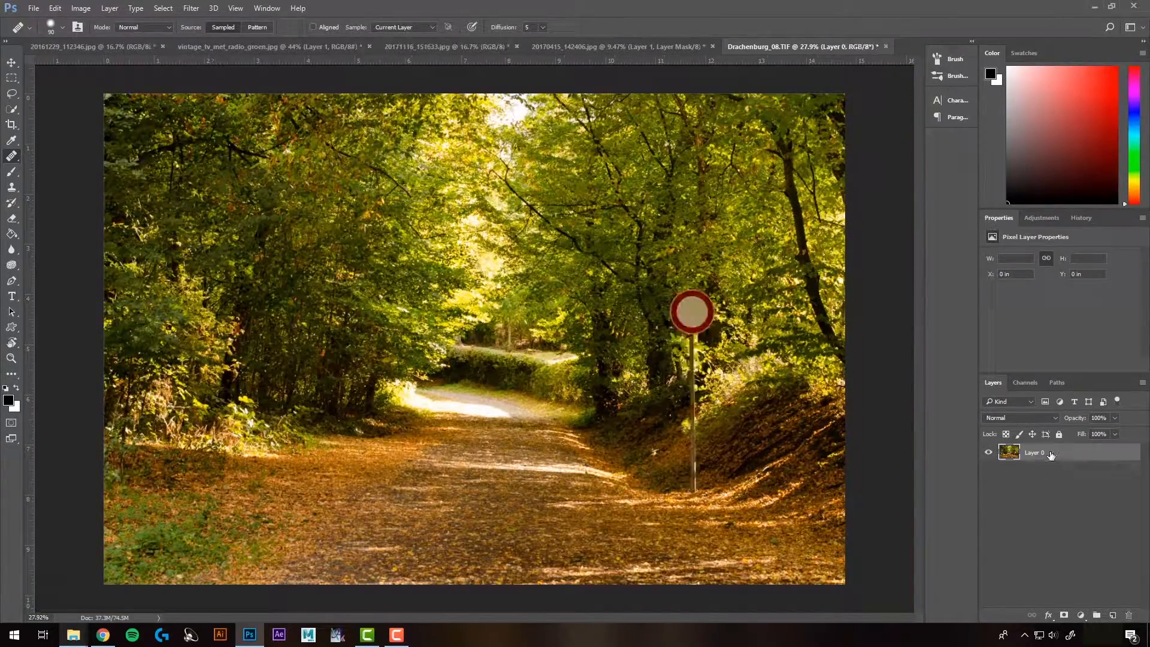
right_click(1045, 455)
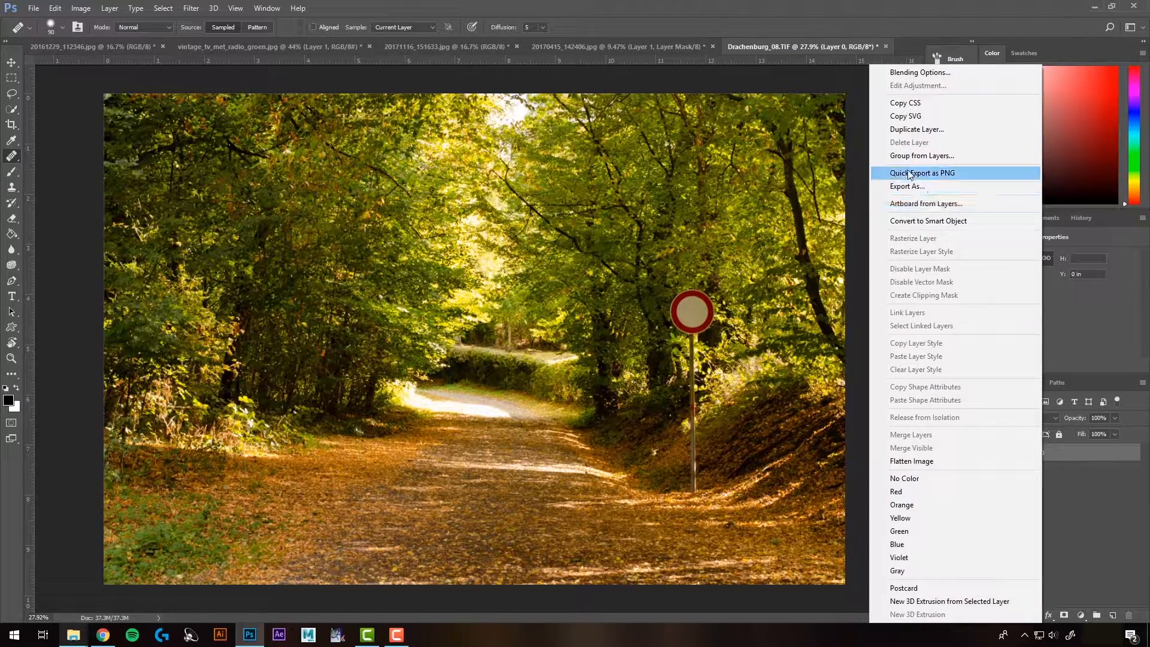
click(922, 129)
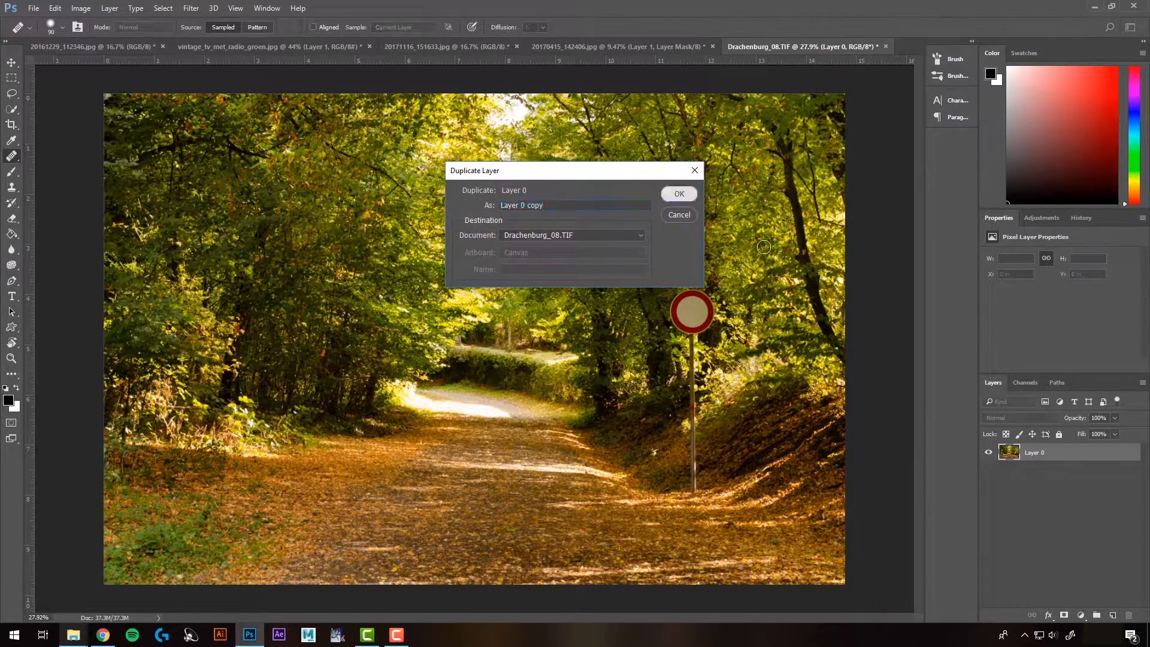
click(679, 193)
click(11, 191)
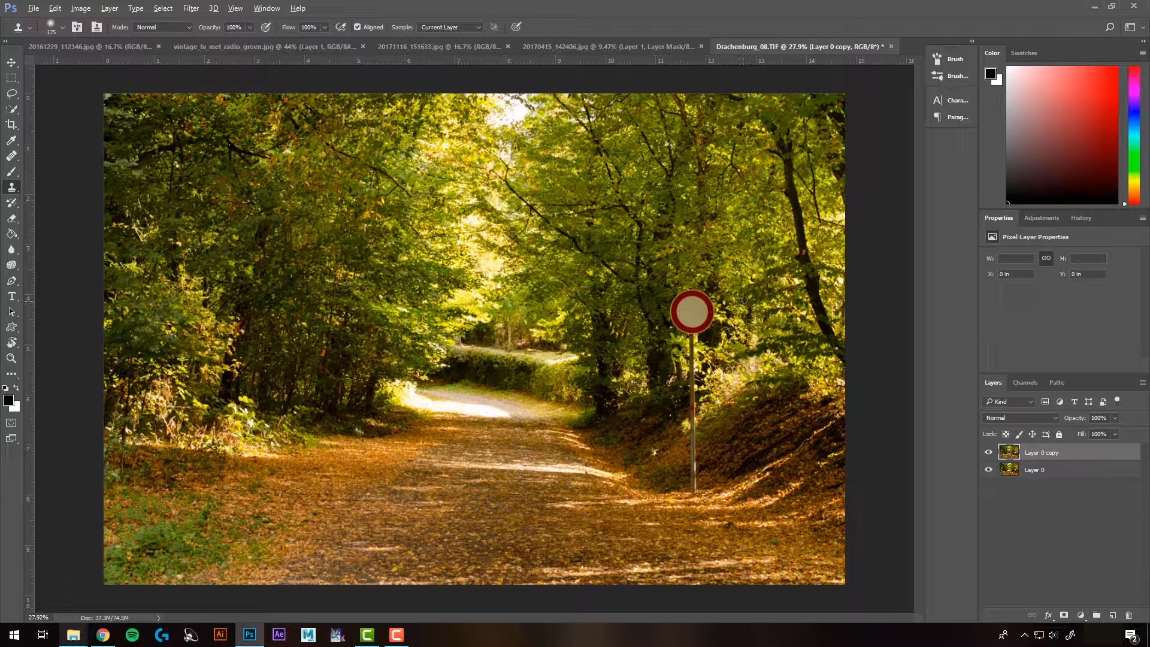
Step: Clone foliage over the sign's disc, then sample the leaf-covered ground and clone out the pole
mouse_move(687, 309)
mouse_down()
mouse_move(708, 314)
mouse_move(681, 321)
mouse_move(696, 324)
mouse_up()
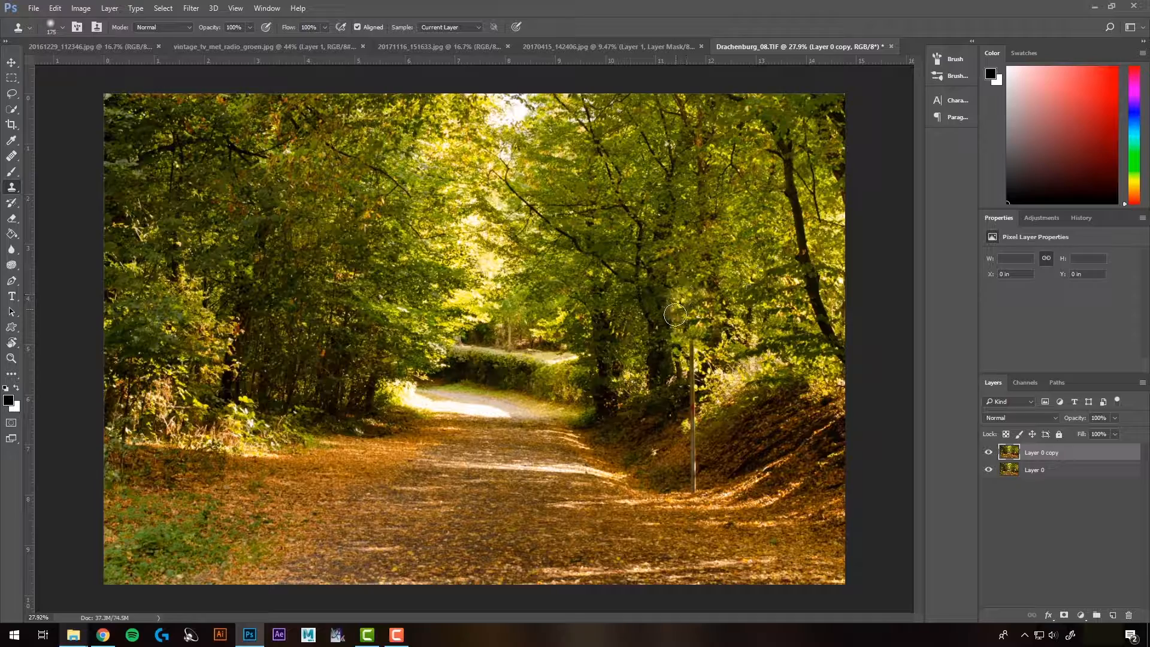
scroll(674, 313, up, 1)
scroll(708, 399, up, 3)
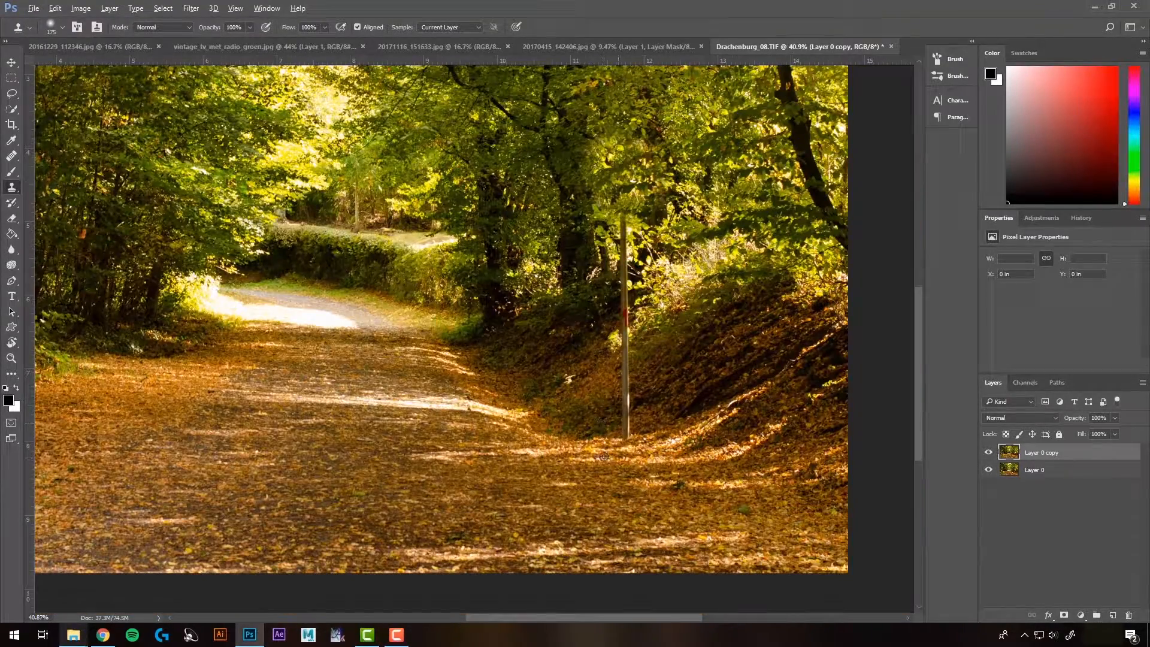
alt+click(600, 429)
drag(622, 429, 623, 192)
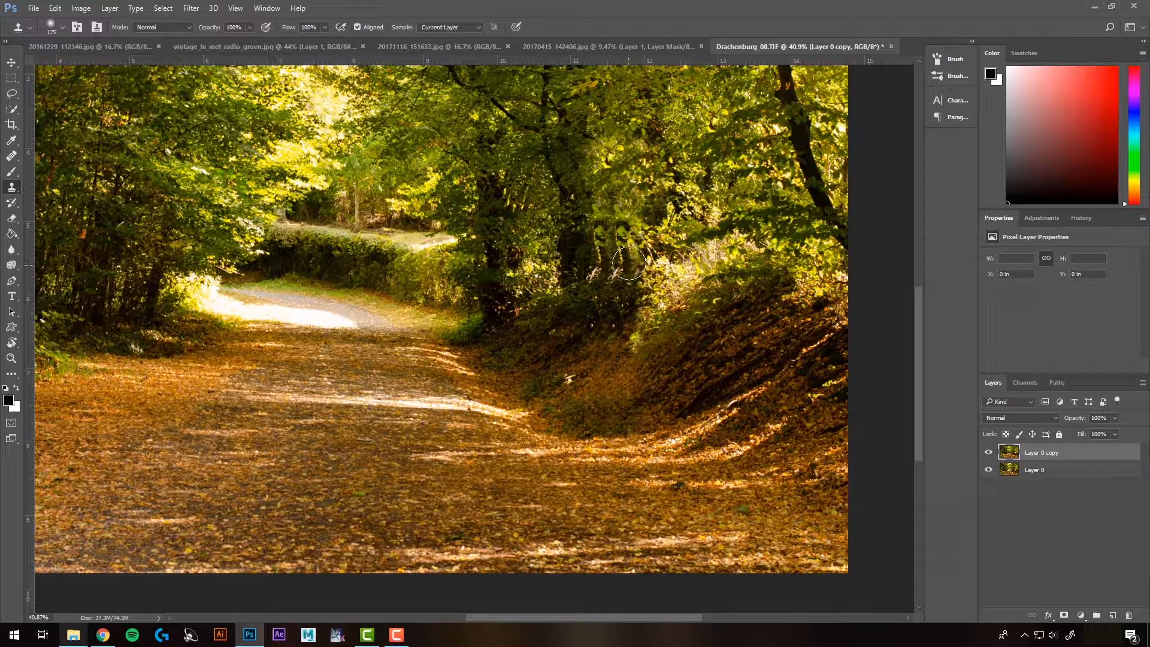
drag(608, 246, 625, 247)
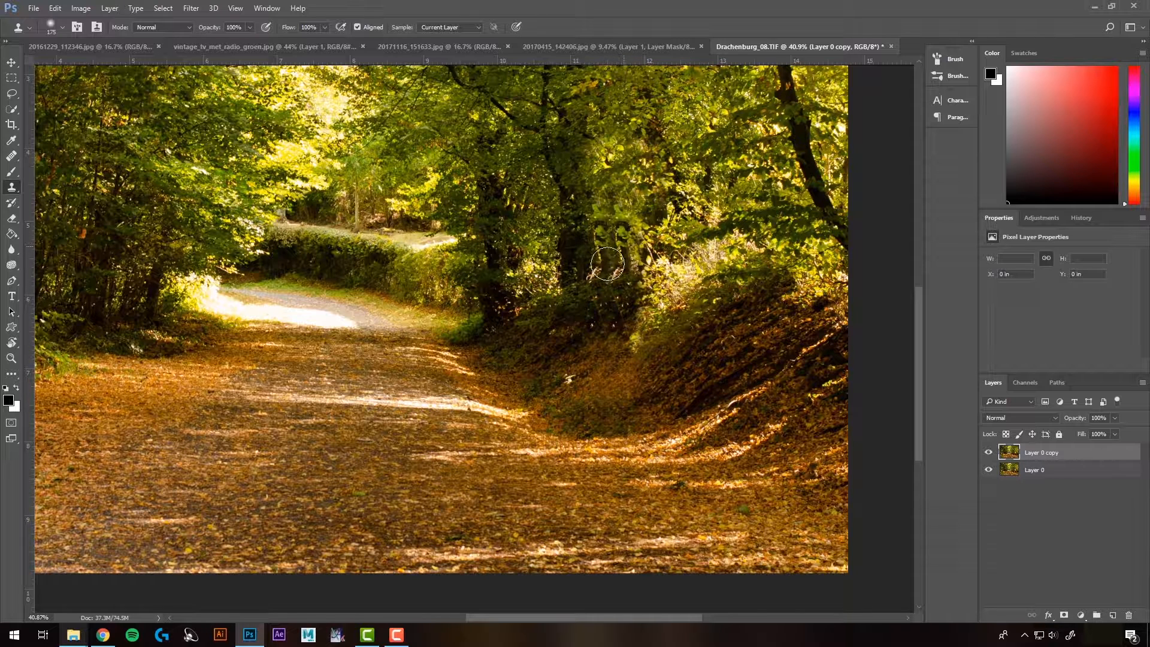
Step: Resample nearby foliage and clone over the remaining patches and edges where the sign stood
alt+click(540, 195)
mouse_move(586, 214)
mouse_down()
mouse_move(603, 226)
mouse_move(605, 261)
mouse_move(588, 275)
mouse_up()
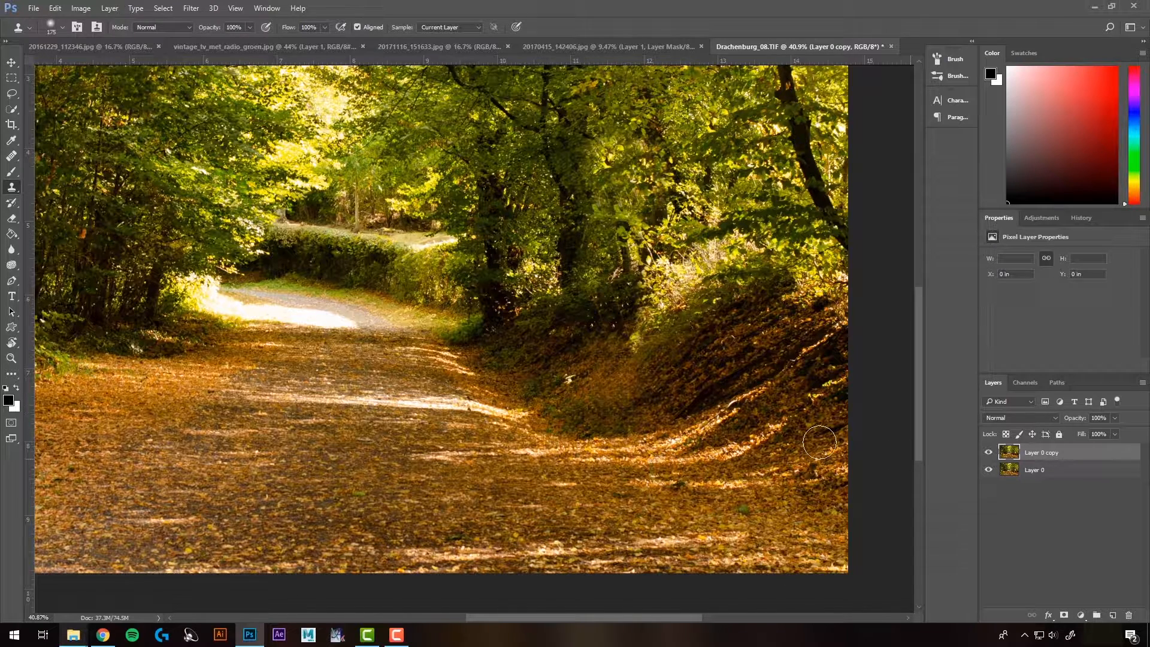
click(647, 462)
key(ctrl+z)
mouse_move(616, 237)
mouse_down()
mouse_move(634, 260)
mouse_move(616, 295)
mouse_up()
click(641, 255)
alt+click(621, 380)
mouse_move(643, 340)
mouse_down()
mouse_move(623, 301)
mouse_move(606, 342)
mouse_move(630, 361)
mouse_move(626, 392)
mouse_move(582, 329)
mouse_move(596, 308)
mouse_up()
alt+click(622, 301)
click(634, 342)
click(626, 389)
alt+click(582, 330)
Step: Toggle the retouched copy layer's visibility to compare the image before and after removing the sign
scroll(620, 475, down, 8)
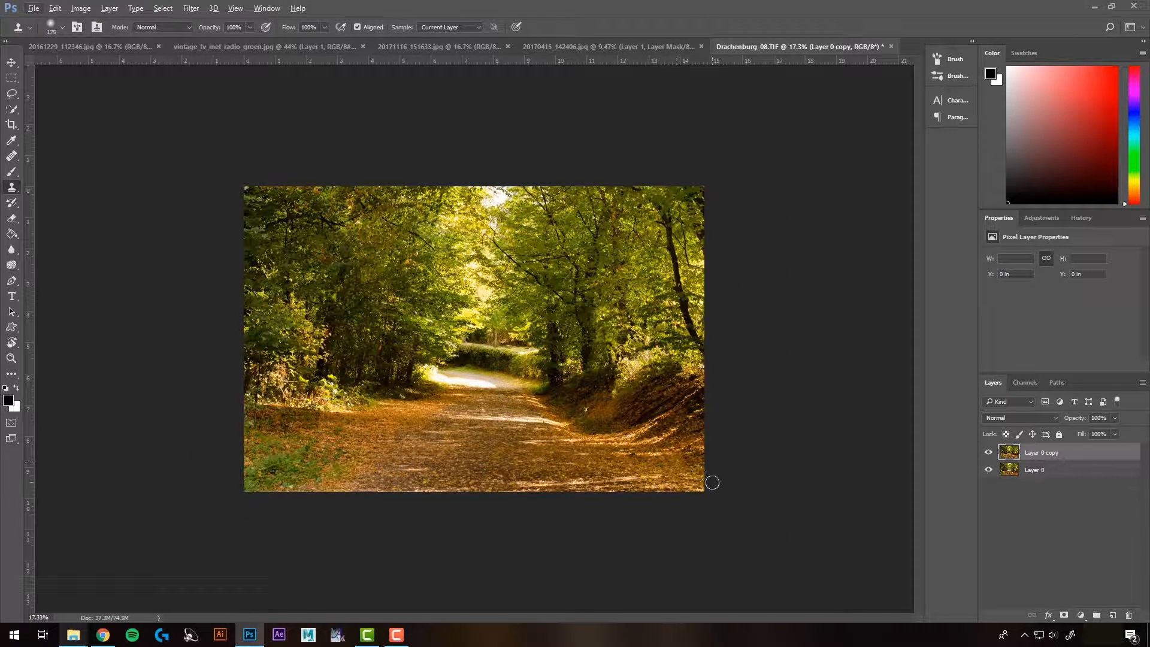
click(988, 454)
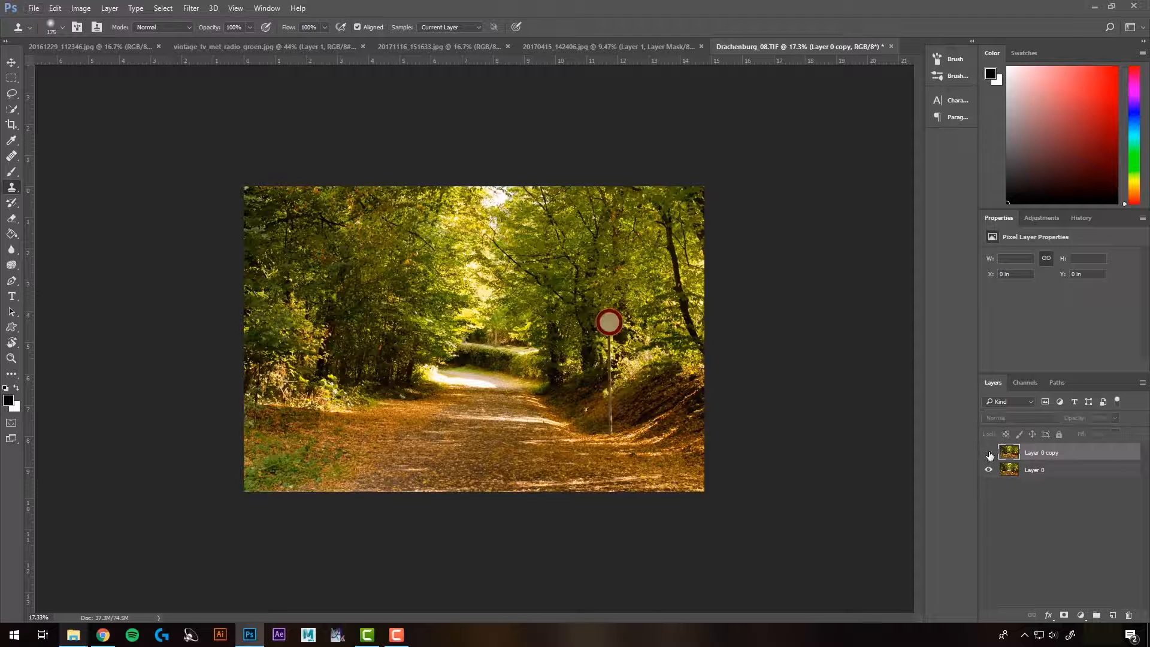
click(988, 453)
click(988, 454)
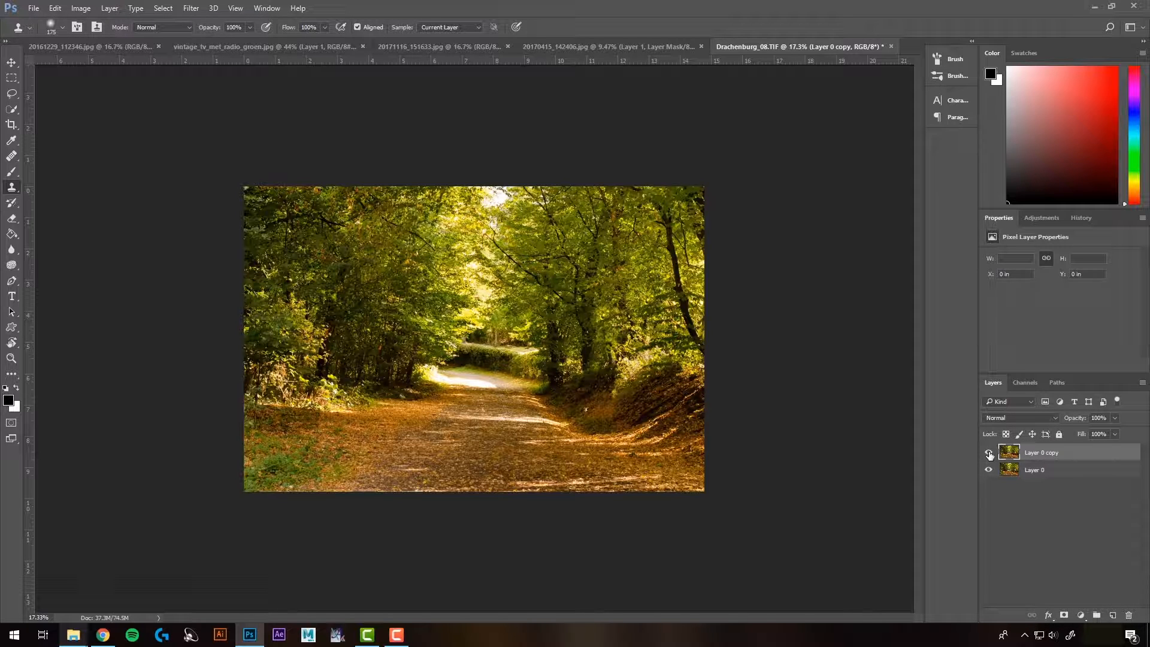